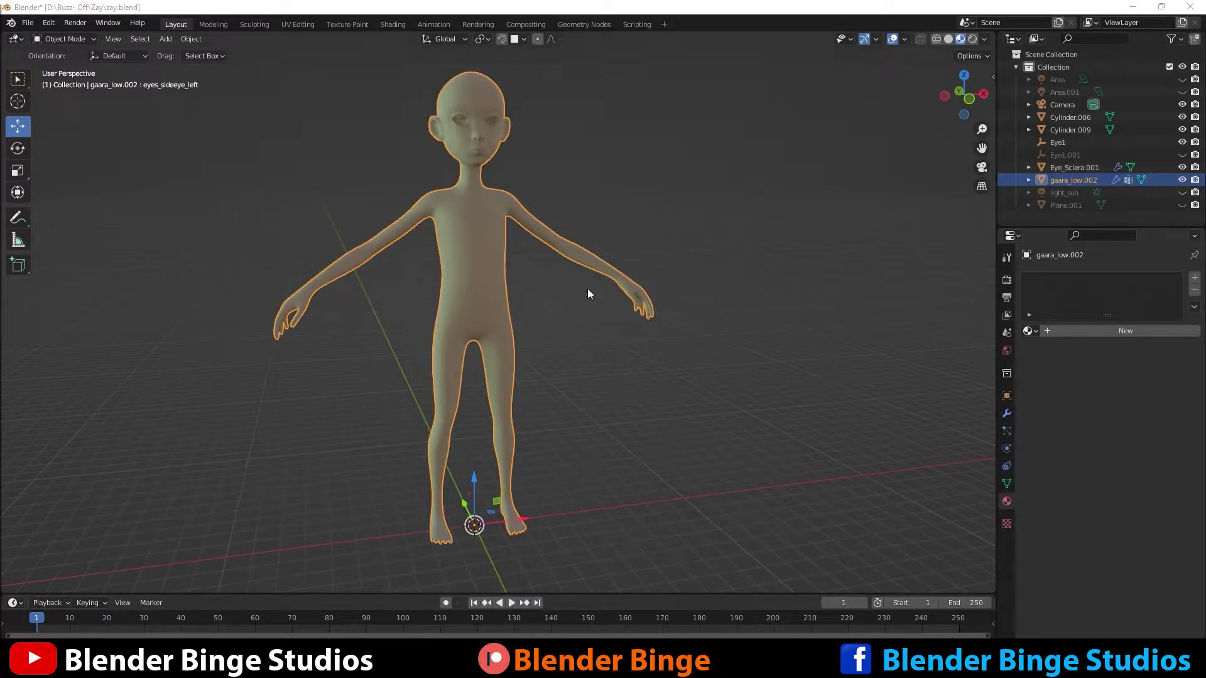
{"action": "left_click", "coordinate": [578, 314]}
{"action": "left_click", "coordinate": [498, 233]}
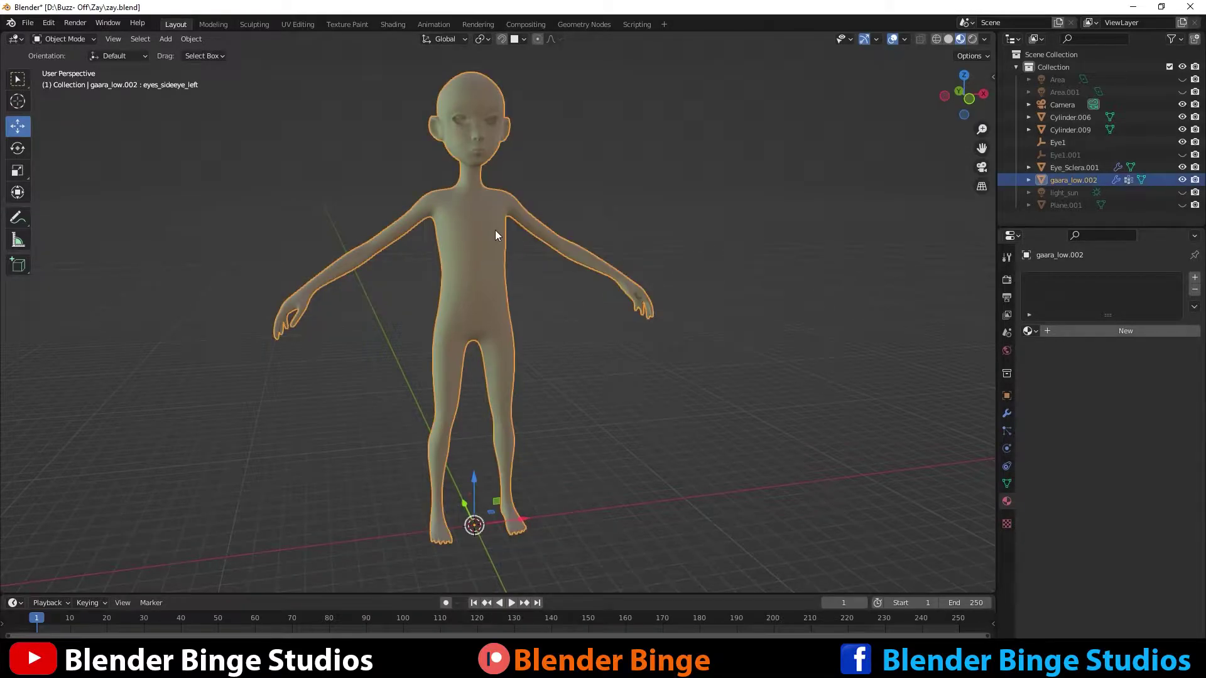
{"action": "middle_click_drag", "start_coordinate": [543, 198], "coordinate": [579, 233]}
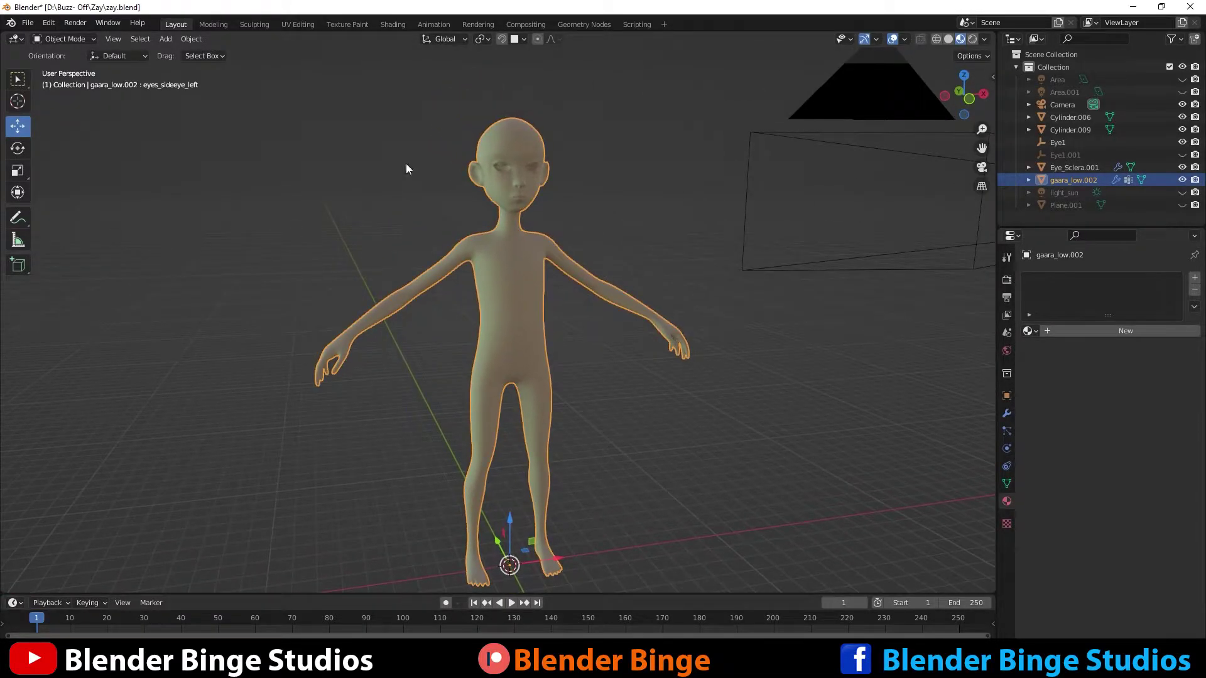
Search the add-on preferences for "rig" to check whether the Rigify add-on is enabled.
{"action": "left_click", "coordinate": [48, 23]}
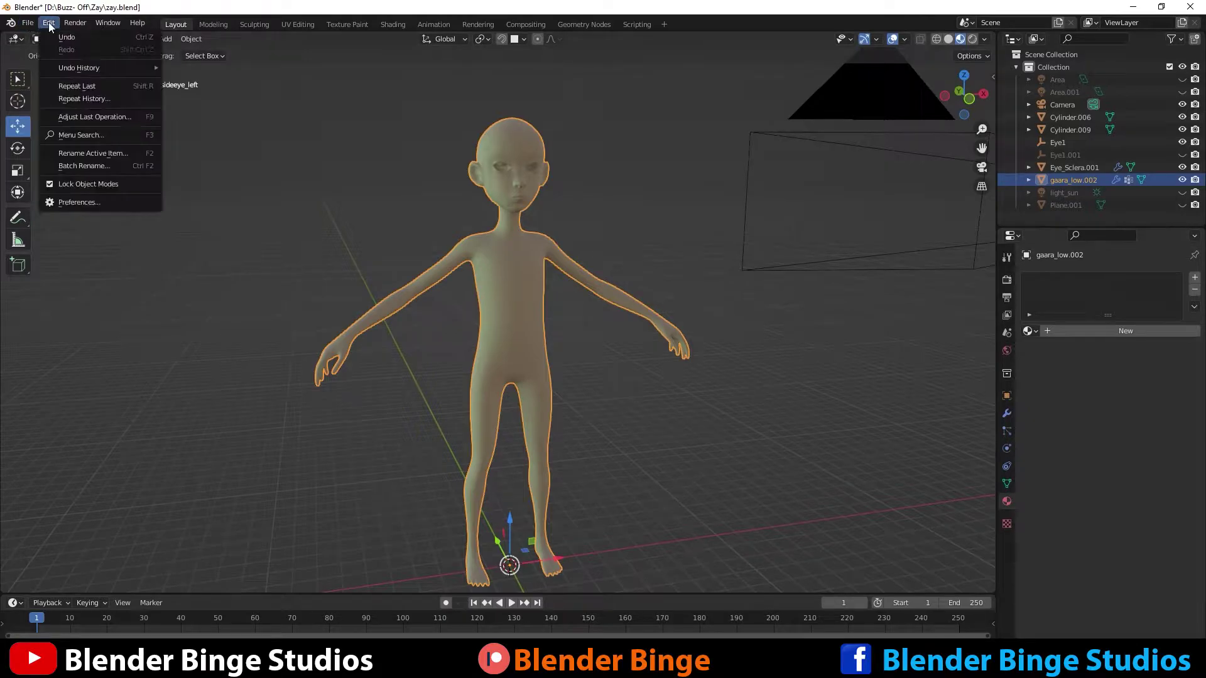
{"action": "left_click", "coordinate": [76, 201]}
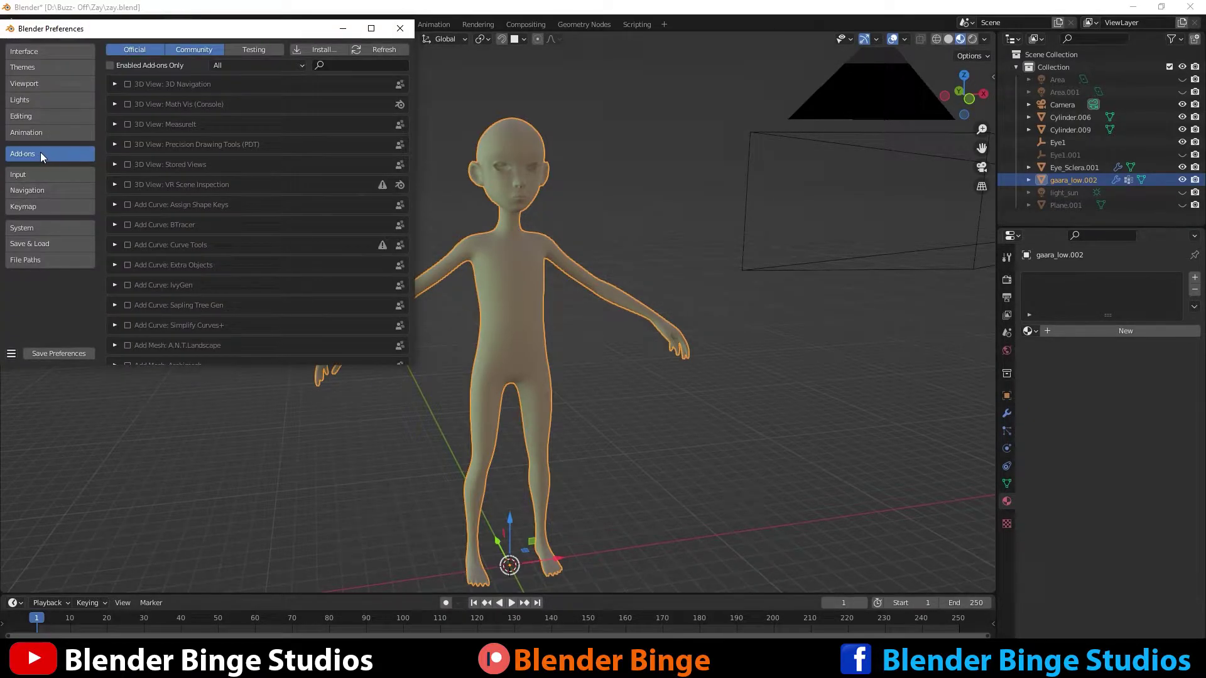
{"action": "left_click", "coordinate": [334, 65]}
{"action": "type", "text": "g"}
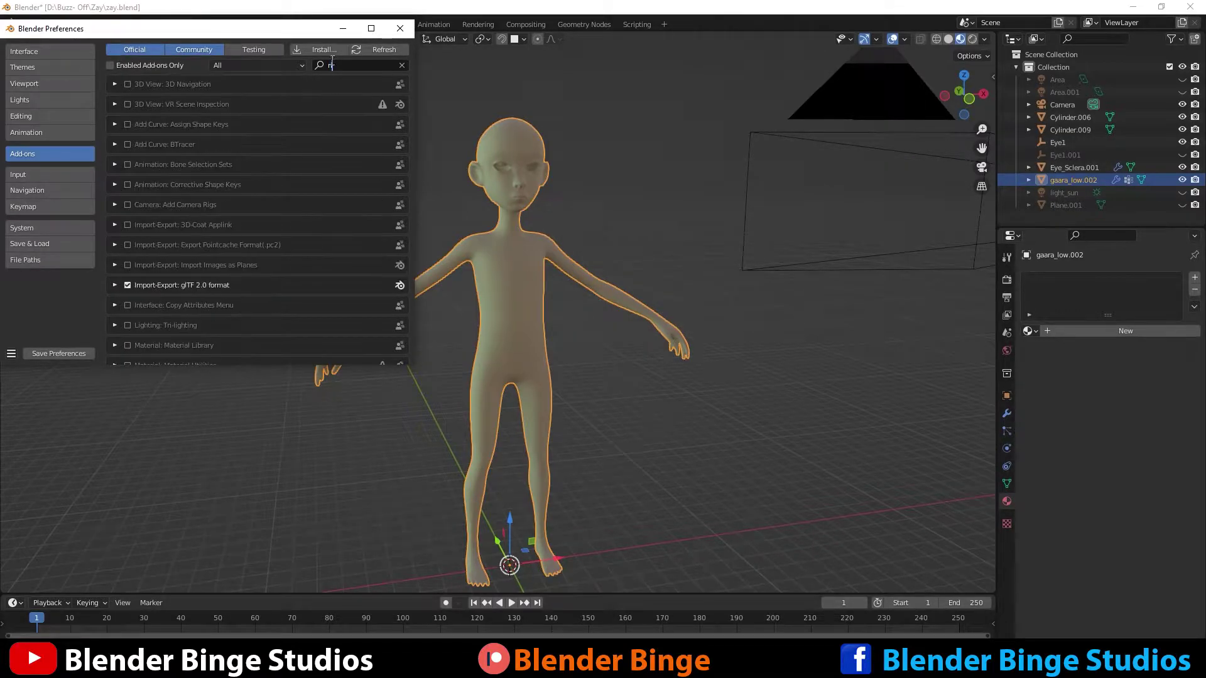
{"action": "type", "text": "ig"}
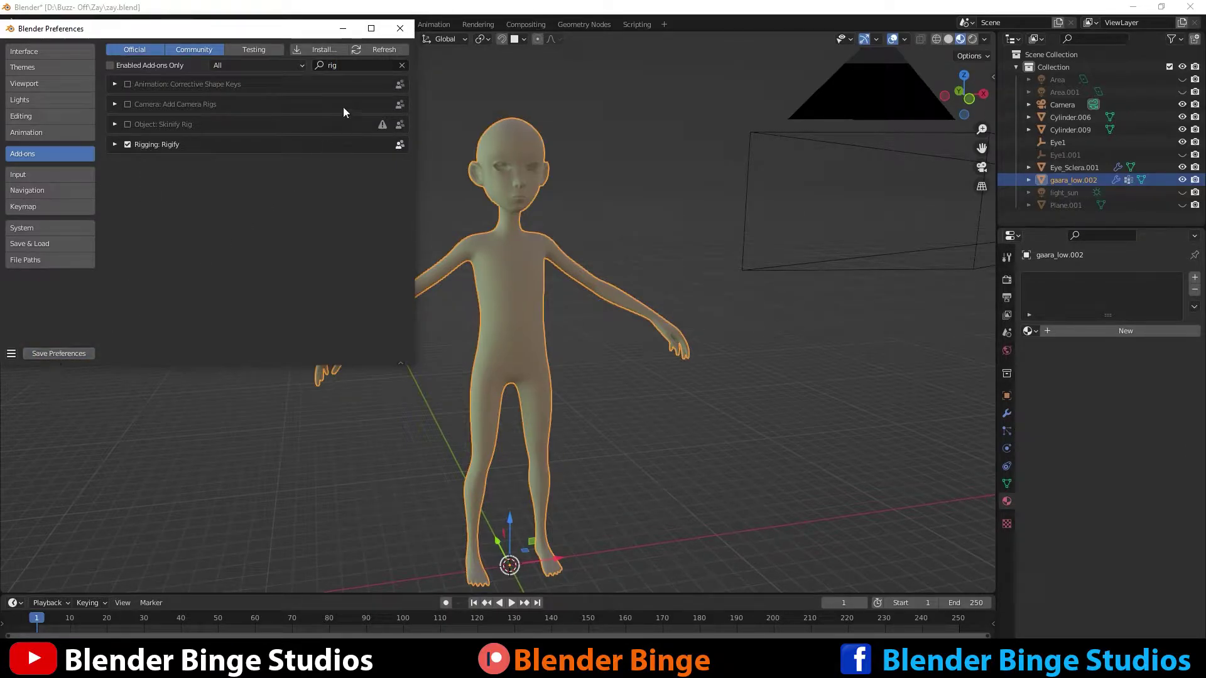
{"action": "left_click", "coordinate": [400, 28]}
Add a Human (Meta-Rig) armature at the character's feet in the front orthographic view.
{"action": "scroll", "coordinate": [408, 134], "scroll_direction": "down", "scroll_amount": 5}
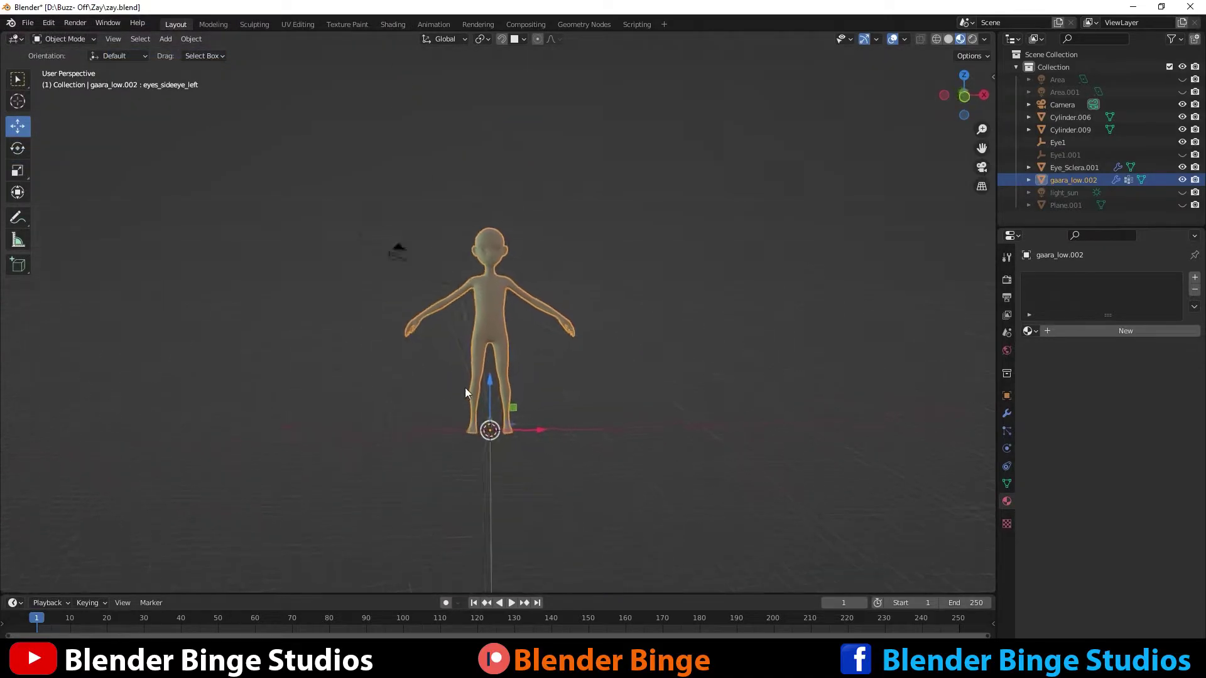
{"action": "middle_click_drag", "start_coordinate": [373, 362], "coordinate": [450, 316]}
{"action": "scroll", "coordinate": [448, 317], "scroll_direction": "up", "scroll_amount": 3}
{"action": "key", "text": "KP_1"}
{"action": "scroll", "coordinate": [376, 276], "scroll_direction": "up", "scroll_amount": 4}
{"action": "scroll", "coordinate": [370, 271], "scroll_direction": "down", "scroll_amount": 4}
{"action": "middle_click_drag", "start_coordinate": [370, 273], "coordinate": [449, 319], "text": "shift"}
{"action": "key", "text": "shift+a"}
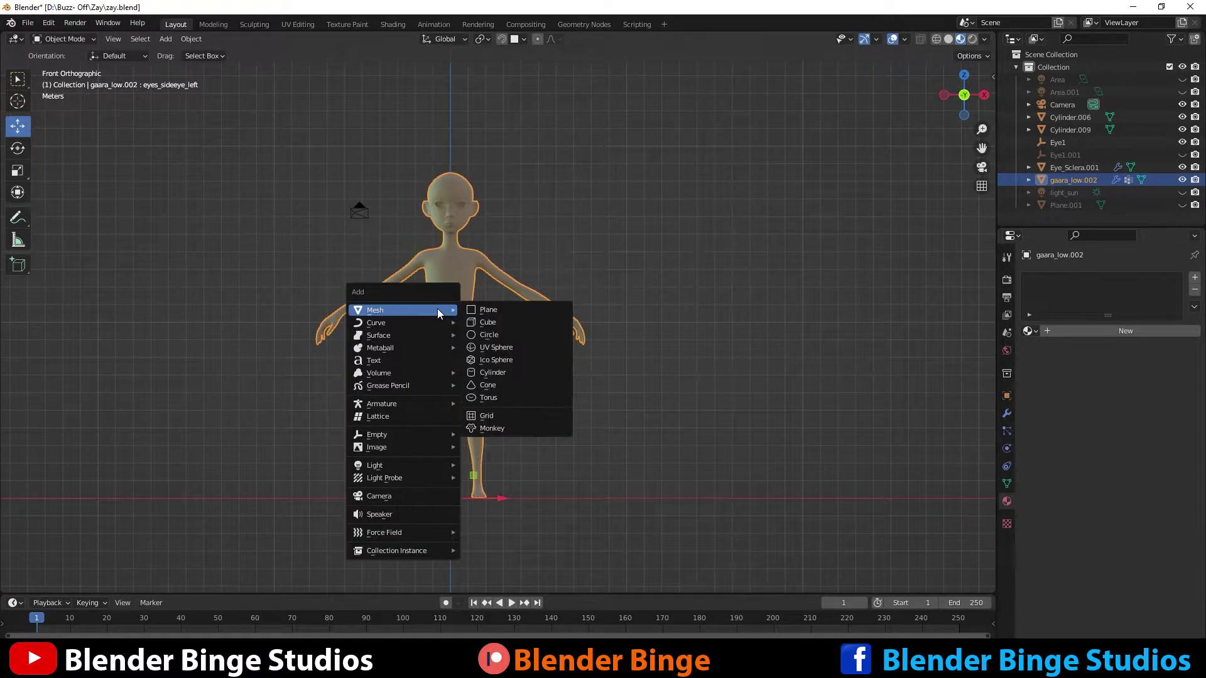
{"action": "mouse_move", "coordinate": [417, 405]}
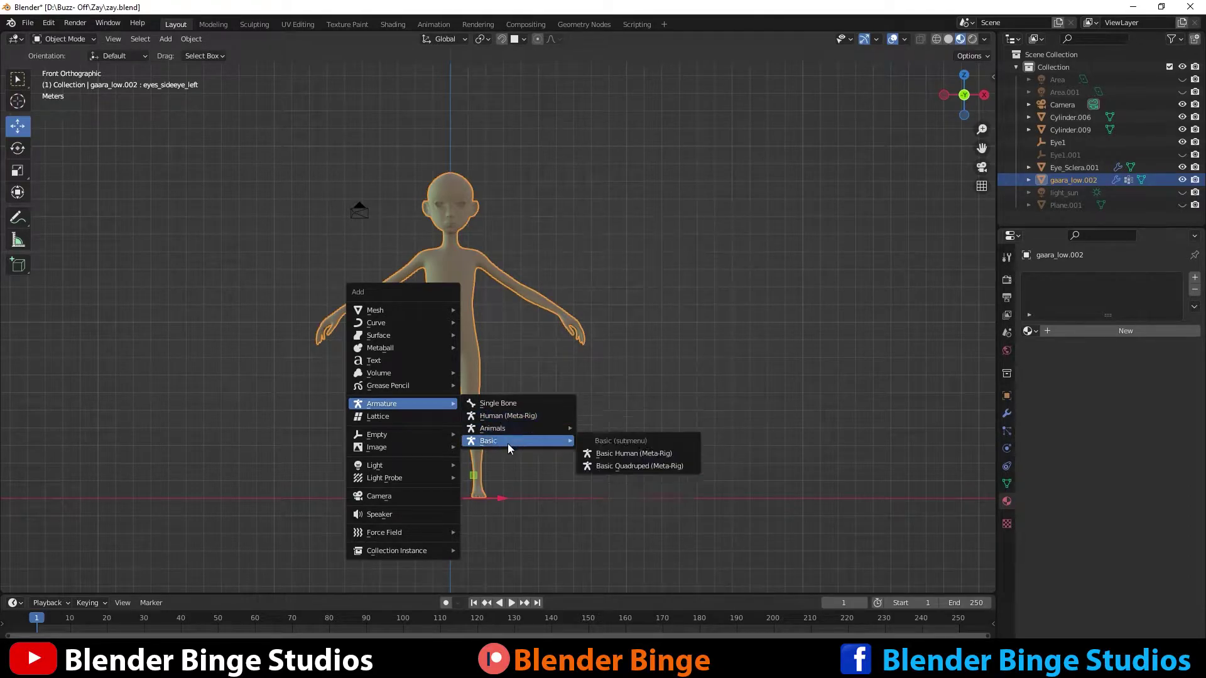
{"action": "mouse_move", "coordinate": [499, 422]}
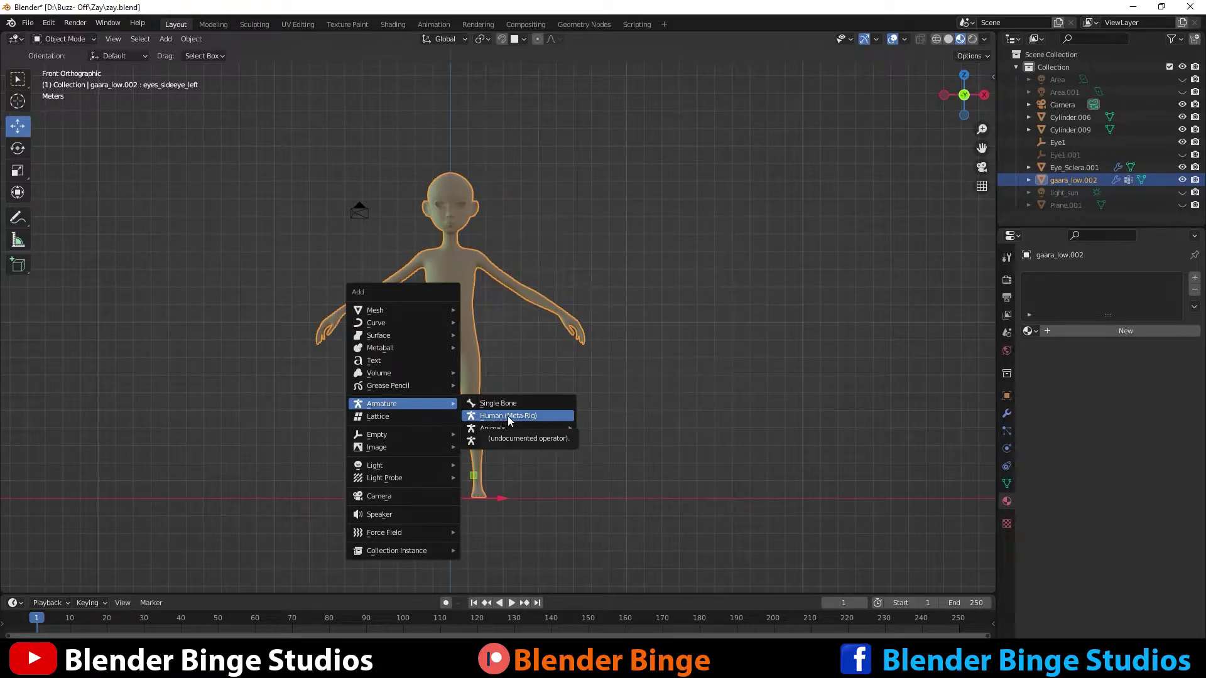
{"action": "left_click", "coordinate": [508, 418]}
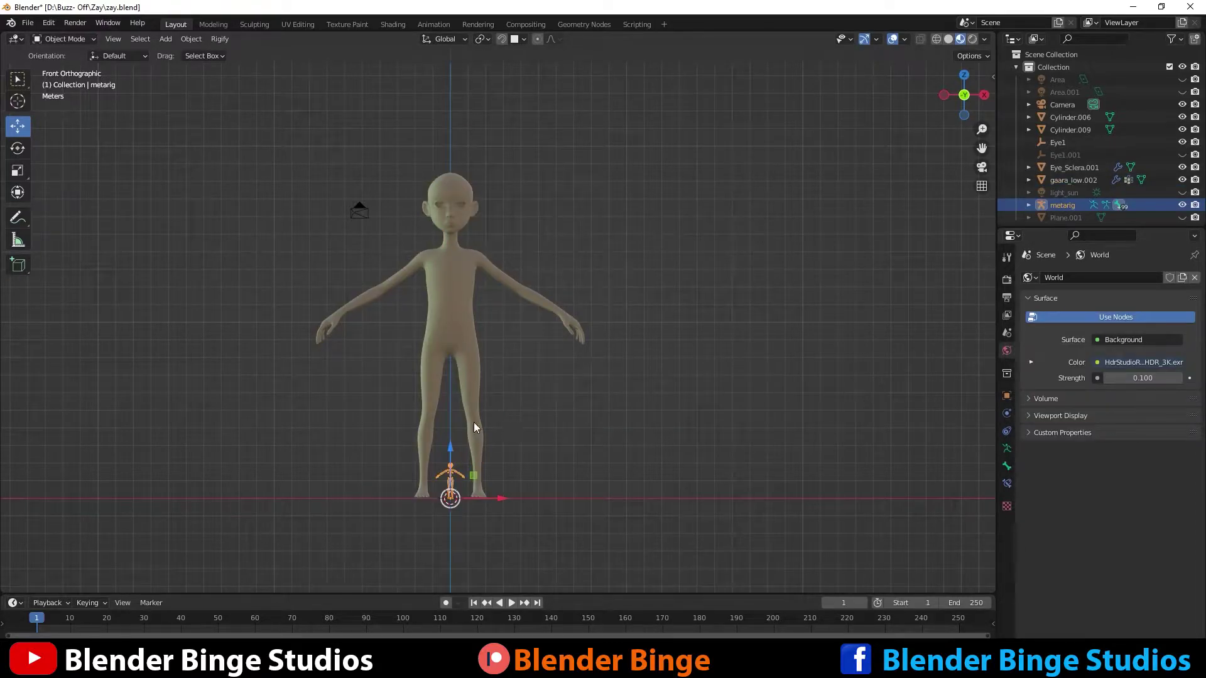
Scale the human meta-rig uniformly by about 8.55 to match the character's height.
{"action": "scroll", "coordinate": [476, 451], "scroll_direction": "up", "scroll_amount": 4}
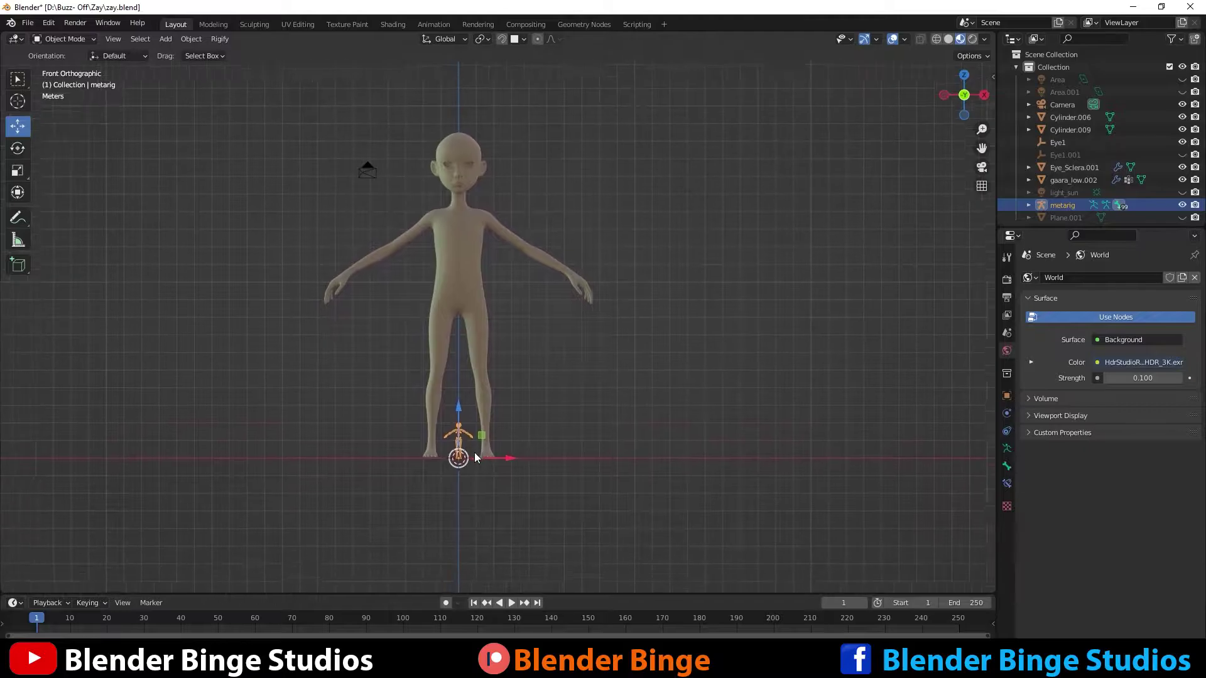
{"action": "scroll", "coordinate": [472, 407], "scroll_direction": "down", "scroll_amount": 3}
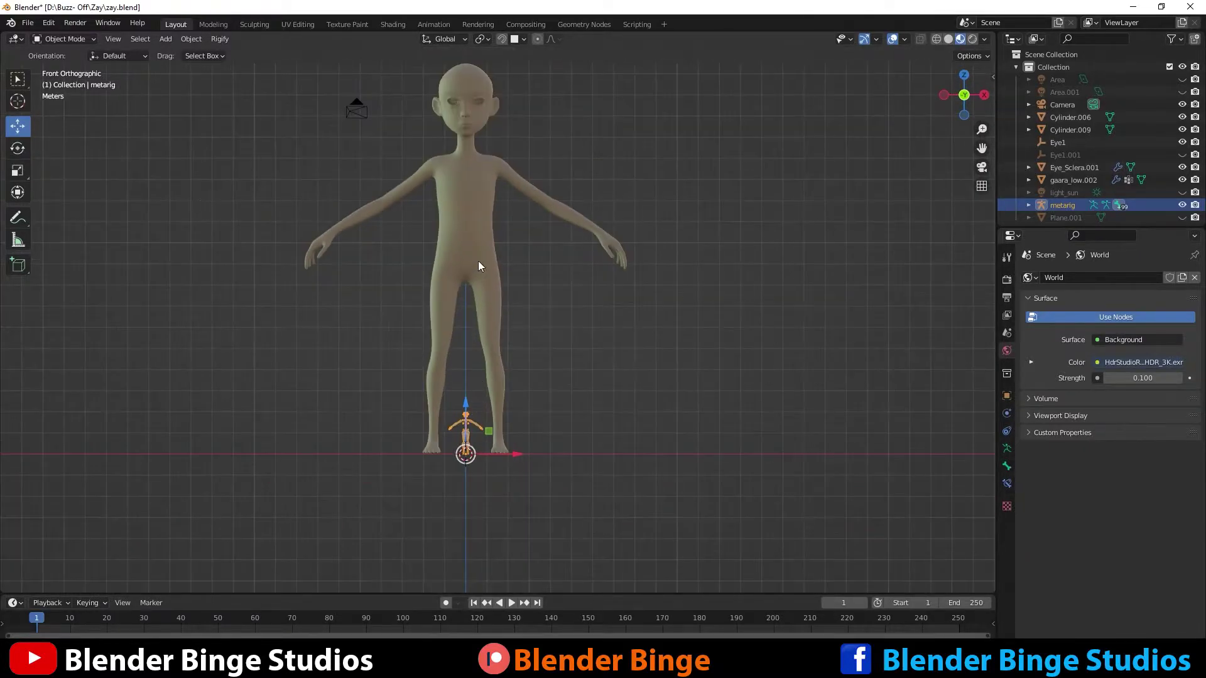
{"action": "scroll", "coordinate": [483, 270], "scroll_direction": "down", "scroll_amount": 2}
{"action": "middle_click_drag", "start_coordinate": [483, 299], "coordinate": [447, 381], "text": "shift"}
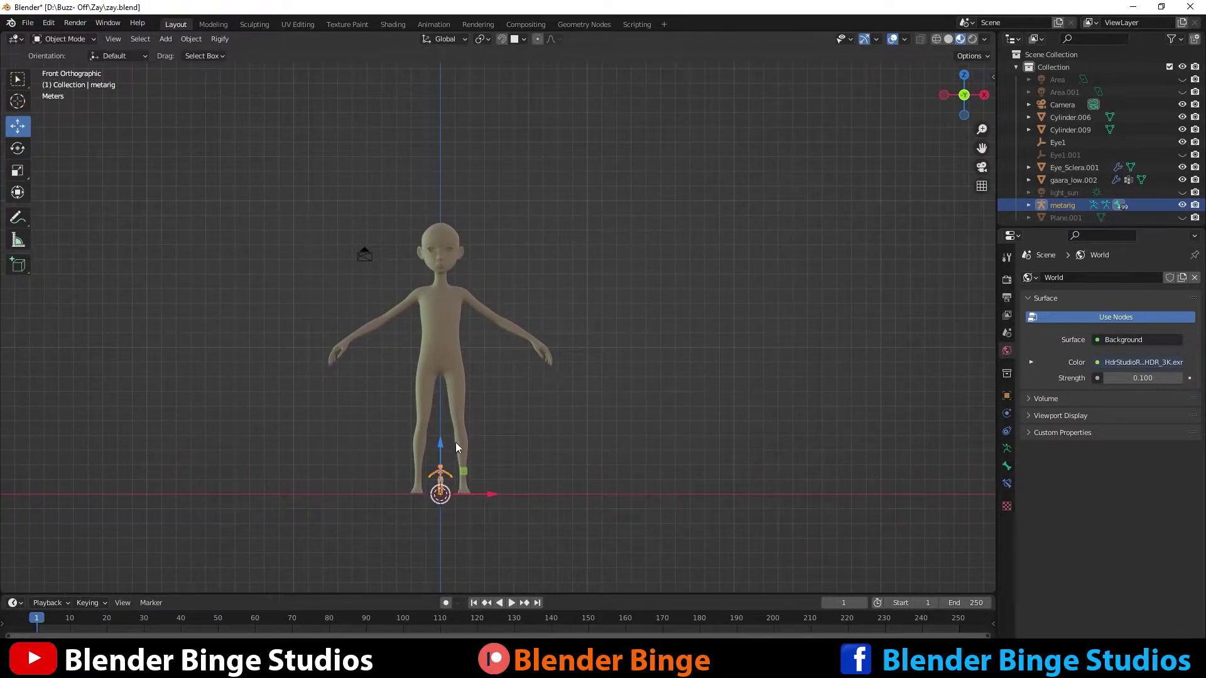
{"action": "key", "text": "s"}
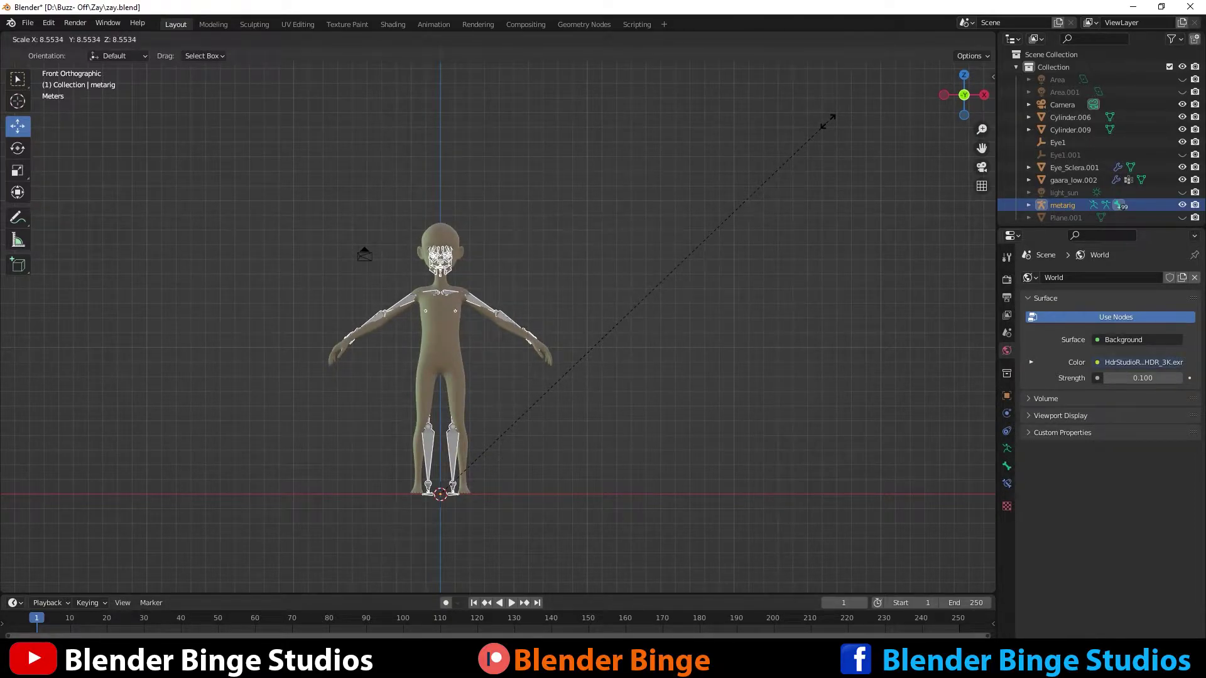
{"action": "left_click", "coordinate": [828, 122]}
Set the meta-rig's viewport display to In Front so its bones draw over the body mesh.
{"action": "middle_click_drag", "start_coordinate": [671, 207], "coordinate": [643, 112], "text": "shift"}
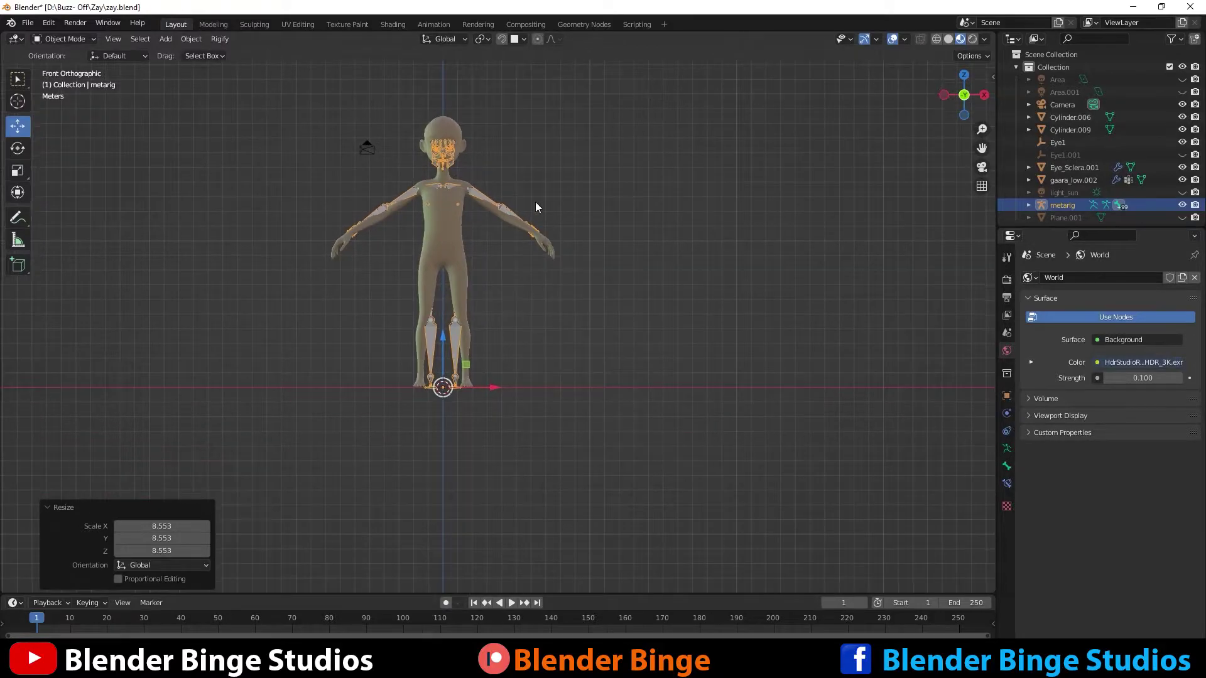
{"action": "middle_click_drag", "start_coordinate": [534, 204], "coordinate": [545, 321], "text": "shift"}
{"action": "middle_click_drag", "start_coordinate": [473, 308], "coordinate": [480, 281]}
{"action": "scroll", "coordinate": [480, 280], "scroll_direction": "up", "scroll_amount": 5}
{"action": "scroll", "coordinate": [454, 211], "scroll_direction": "down", "scroll_amount": 3}
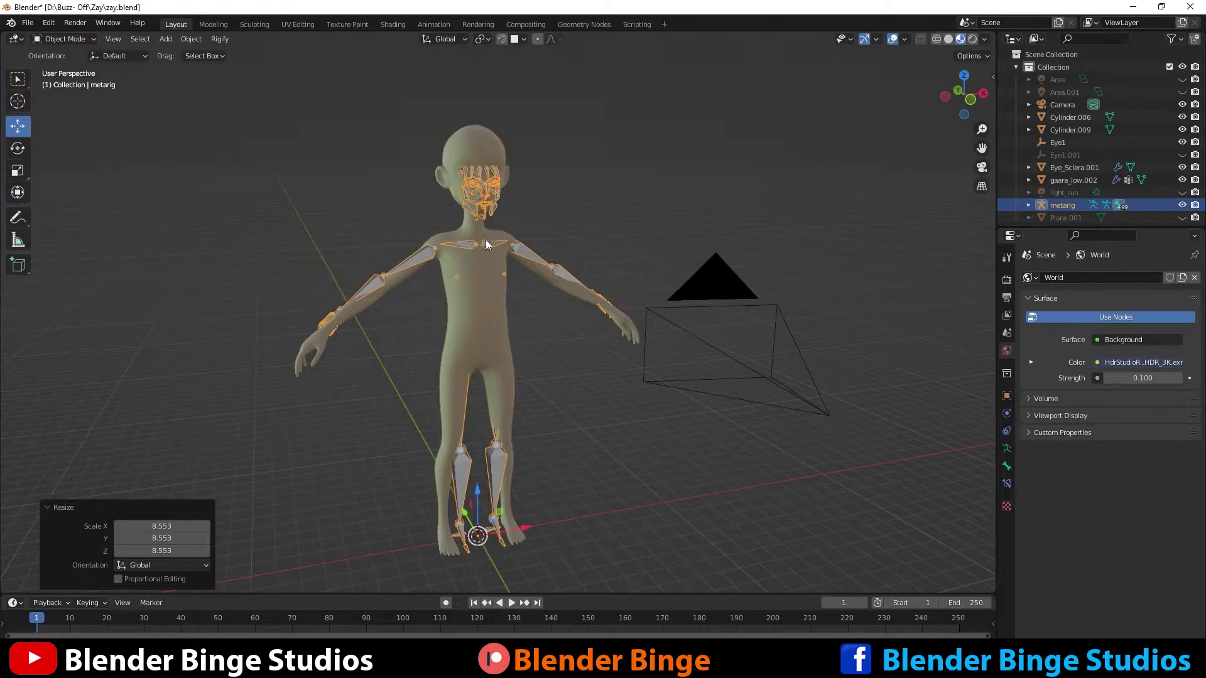
{"action": "key", "text": "KP_1"}
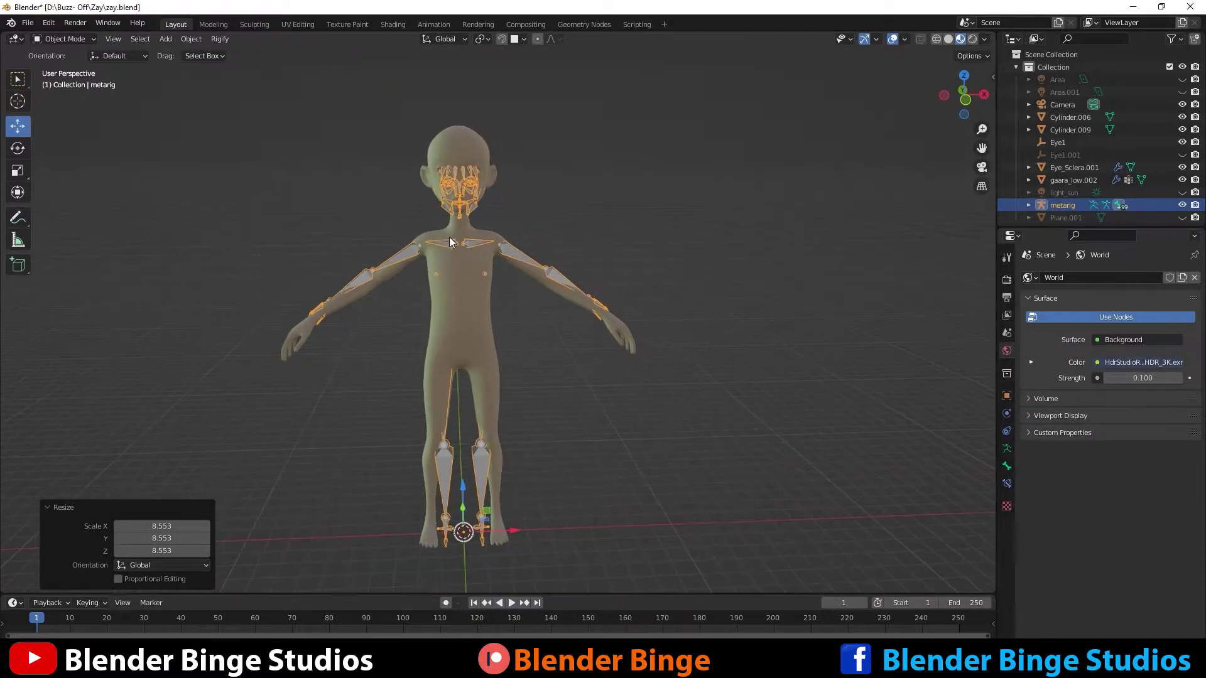
{"action": "scroll", "coordinate": [501, 261], "scroll_direction": "up", "scroll_amount": 4}
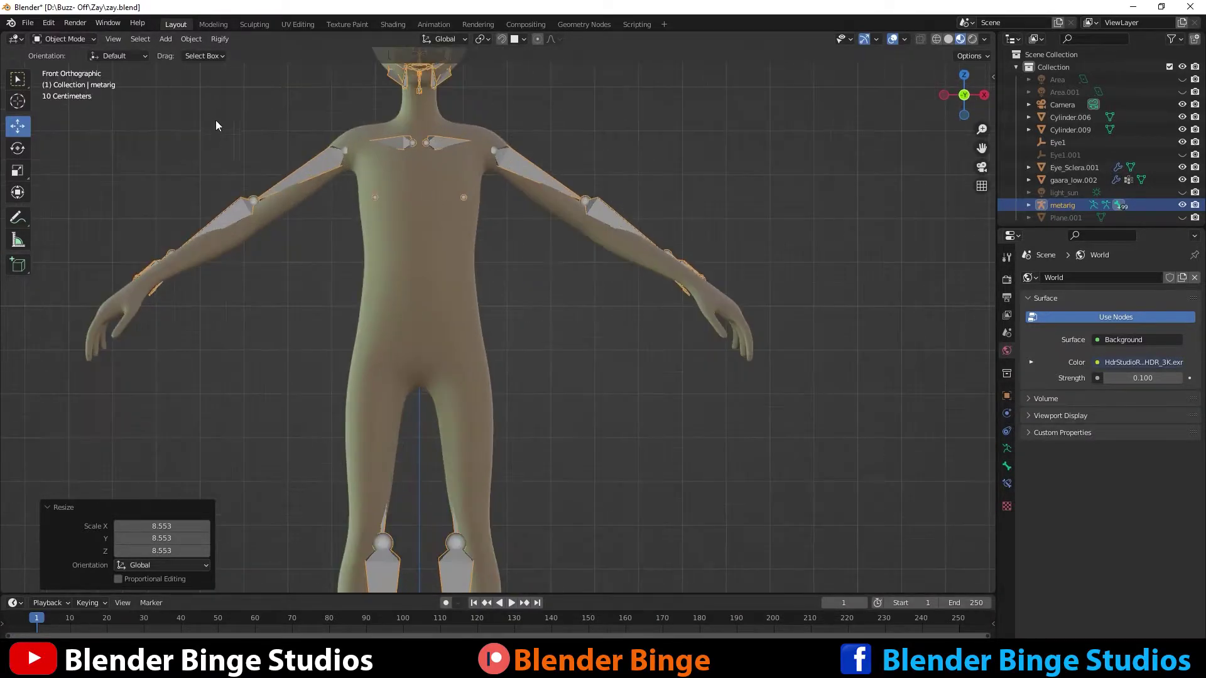
{"action": "left_click", "coordinate": [1007, 451]}
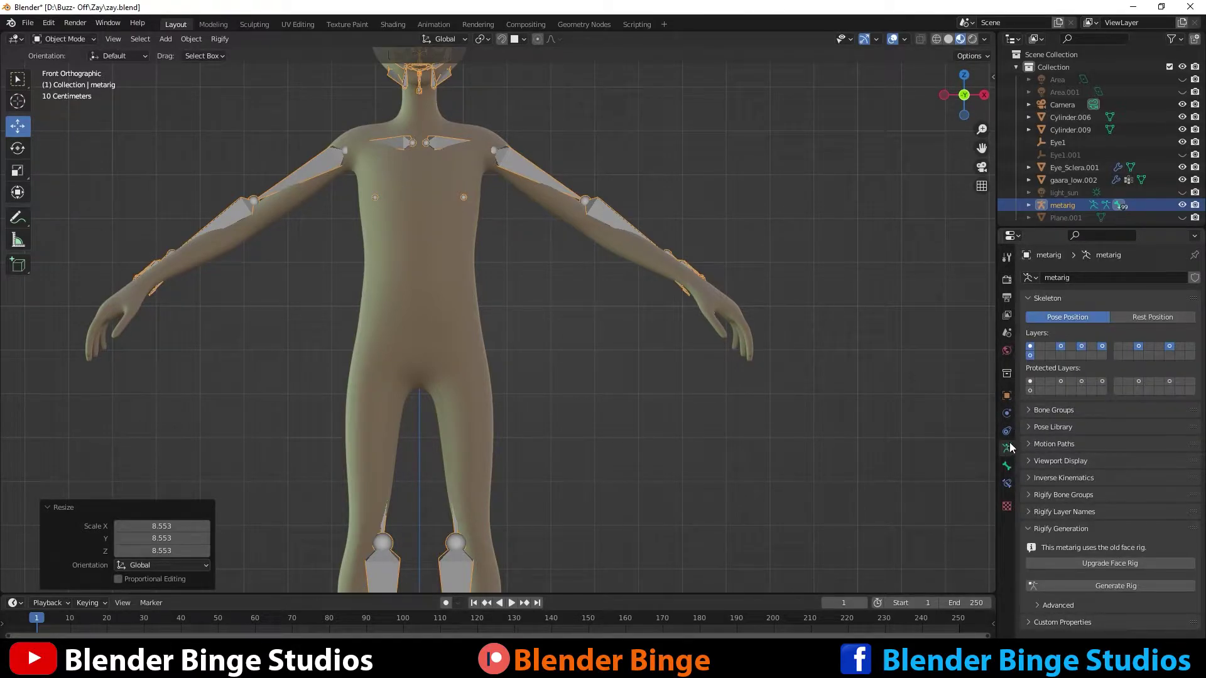
{"action": "left_click", "coordinate": [1030, 461]}
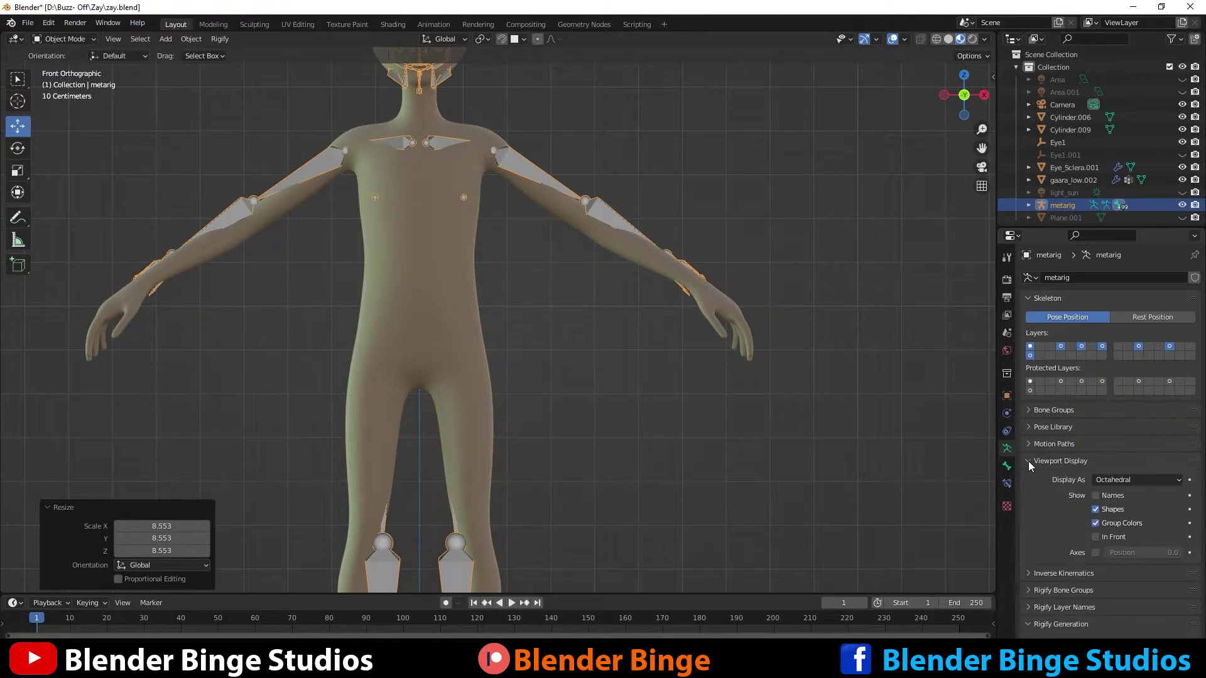
{"action": "left_click", "coordinate": [1096, 537]}
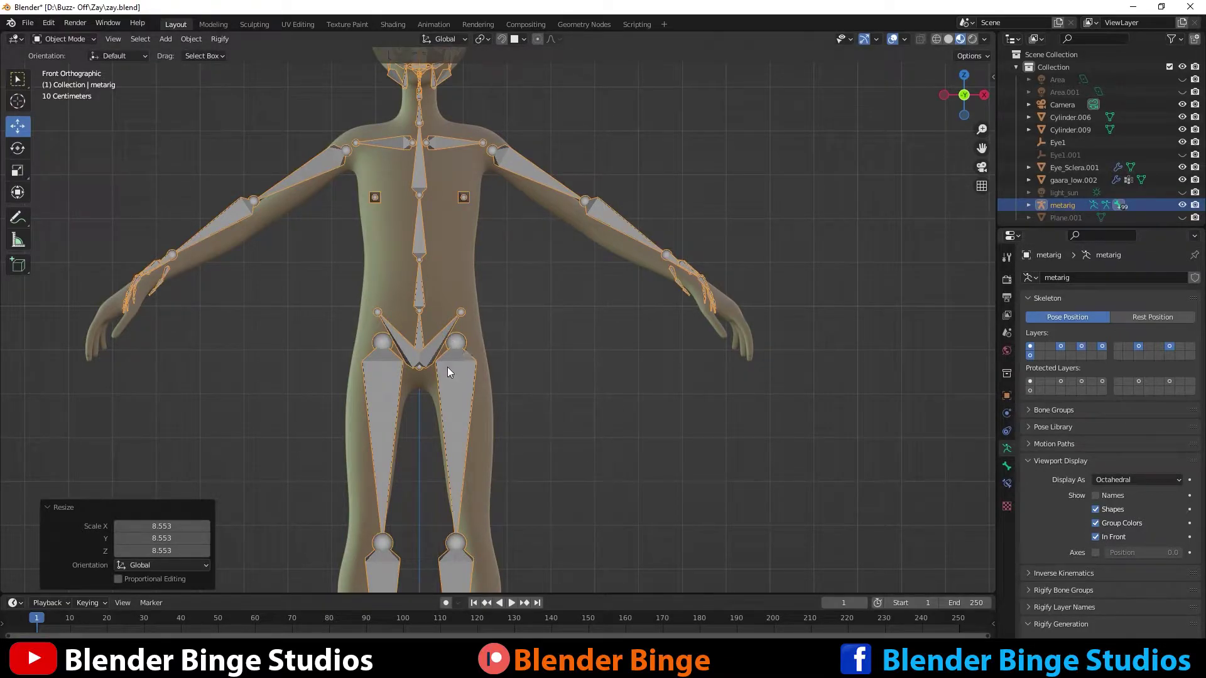
Toggle the meta-rig's In Front display off and back on to compare the bone visibility.
{"action": "mouse_move", "coordinate": [478, 372]}
{"action": "middle_mouse_down"}
{"action": "mouse_move", "coordinate": [188, 367]}
{"action": "mouse_move", "coordinate": [491, 387]}
{"action": "mouse_move", "coordinate": [485, 360]}
{"action": "middle_mouse_up"}
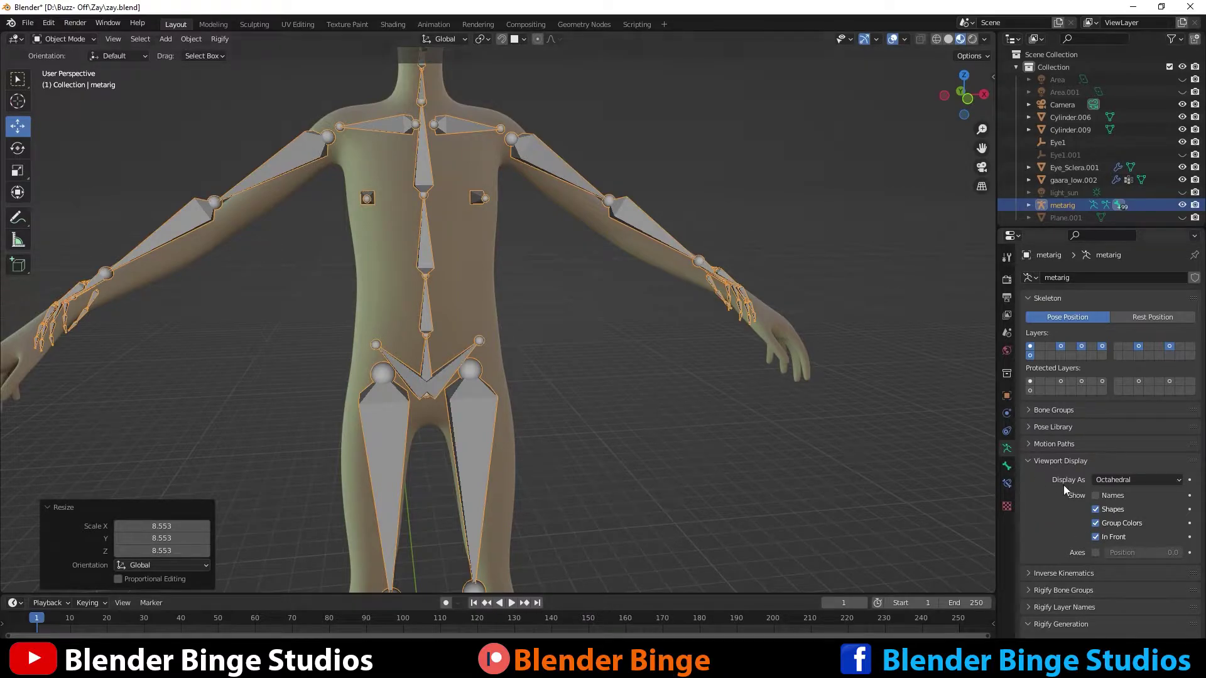
{"action": "left_click", "coordinate": [1096, 536]}
{"action": "left_click", "coordinate": [1096, 537]}
Return to the front orthographic view and put the meta-rig into Edit Mode.
{"action": "scroll", "coordinate": [448, 229], "scroll_direction": "down", "scroll_amount": 4}
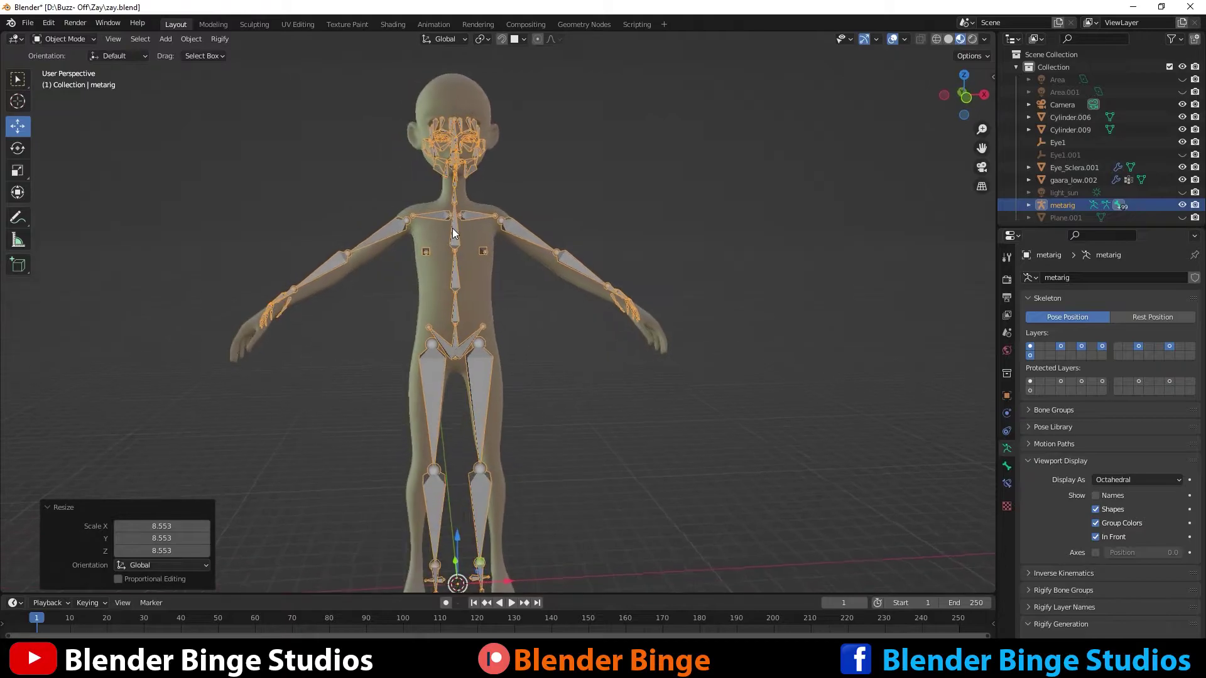
{"action": "key", "text": "KP_1"}
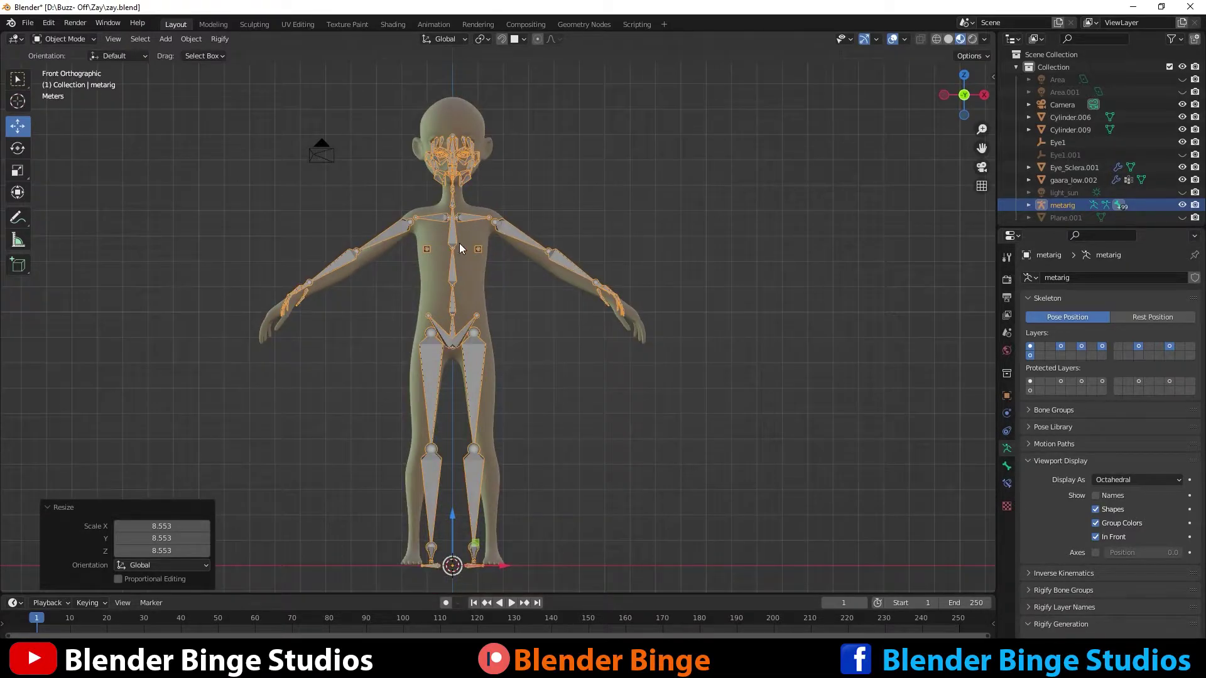
{"action": "scroll", "coordinate": [457, 248], "scroll_direction": "up", "scroll_amount": 1}
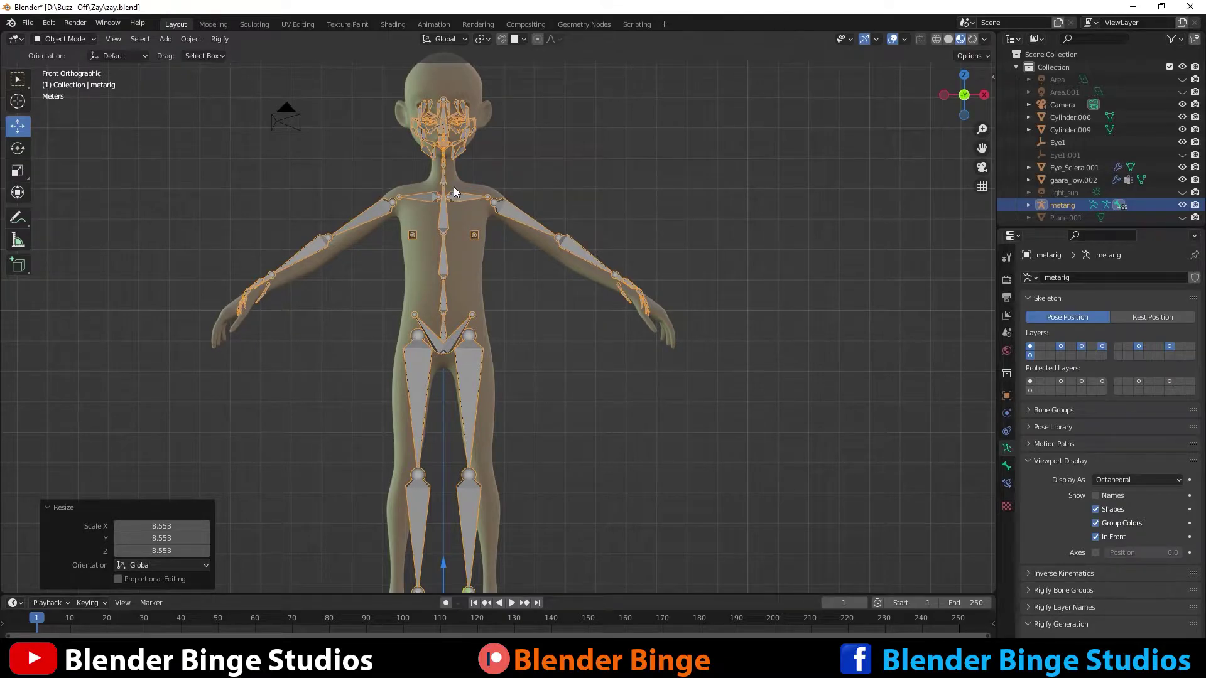
{"action": "key", "text": "Tab"}
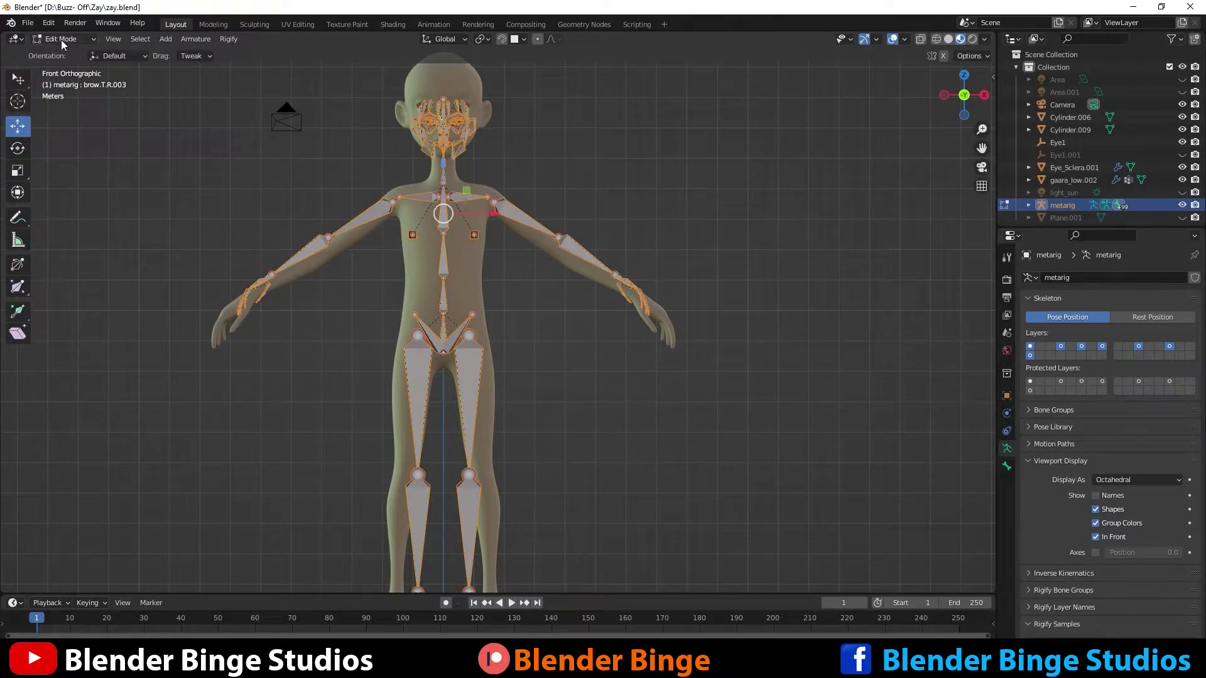
{"action": "left_click", "coordinate": [61, 37]}
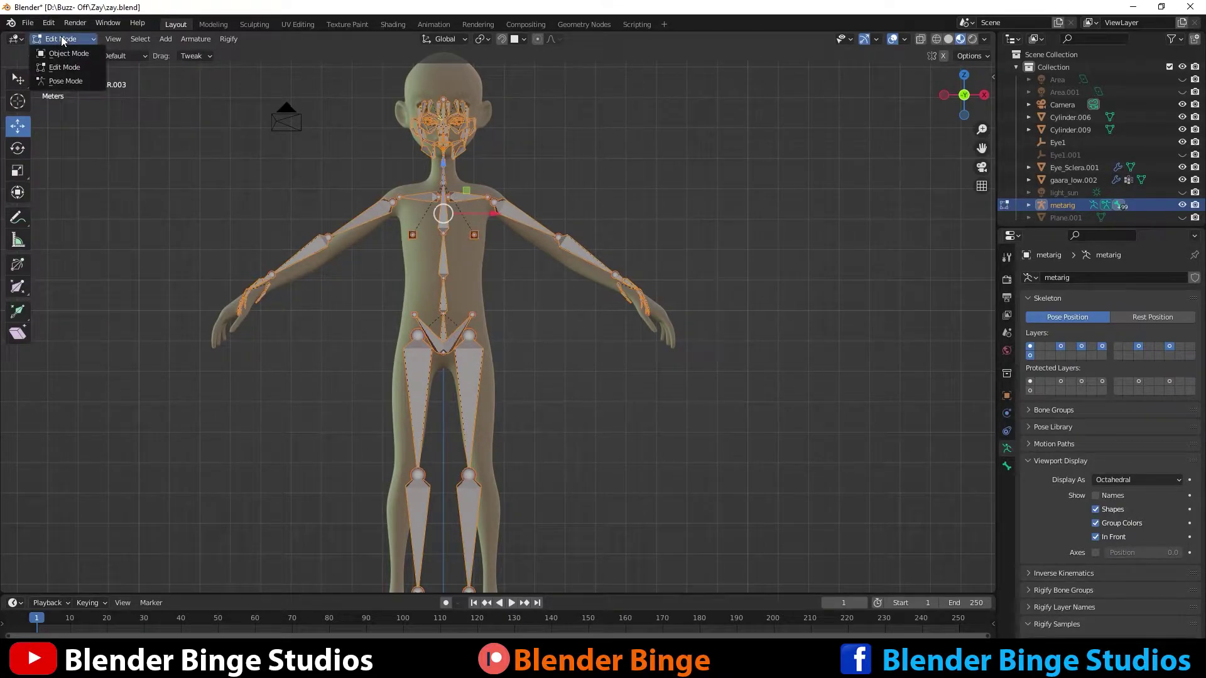
{"action": "left_click", "coordinate": [70, 66]}
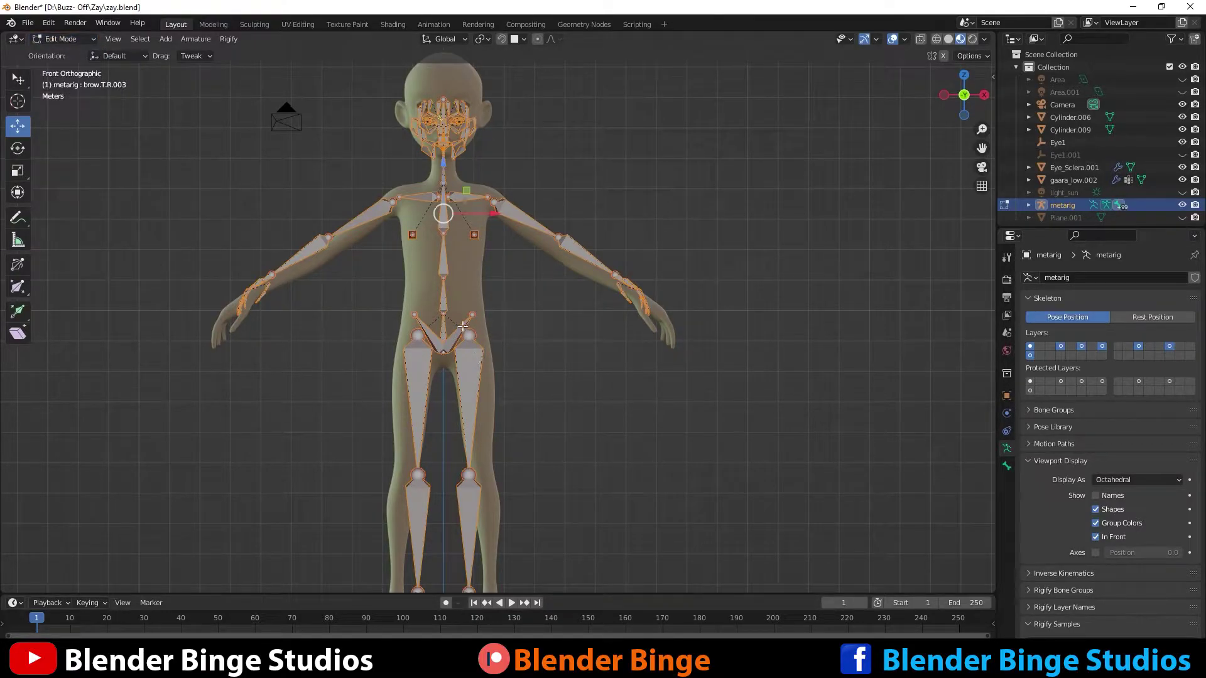
Move the character's left knee joint, at the end of the thigh.L bone, outward about 0.63 m along X into the leg.
{"action": "scroll", "coordinate": [477, 342], "scroll_direction": "down", "scroll_amount": 1}
{"action": "scroll", "coordinate": [427, 239], "scroll_direction": "up", "scroll_amount": 4}
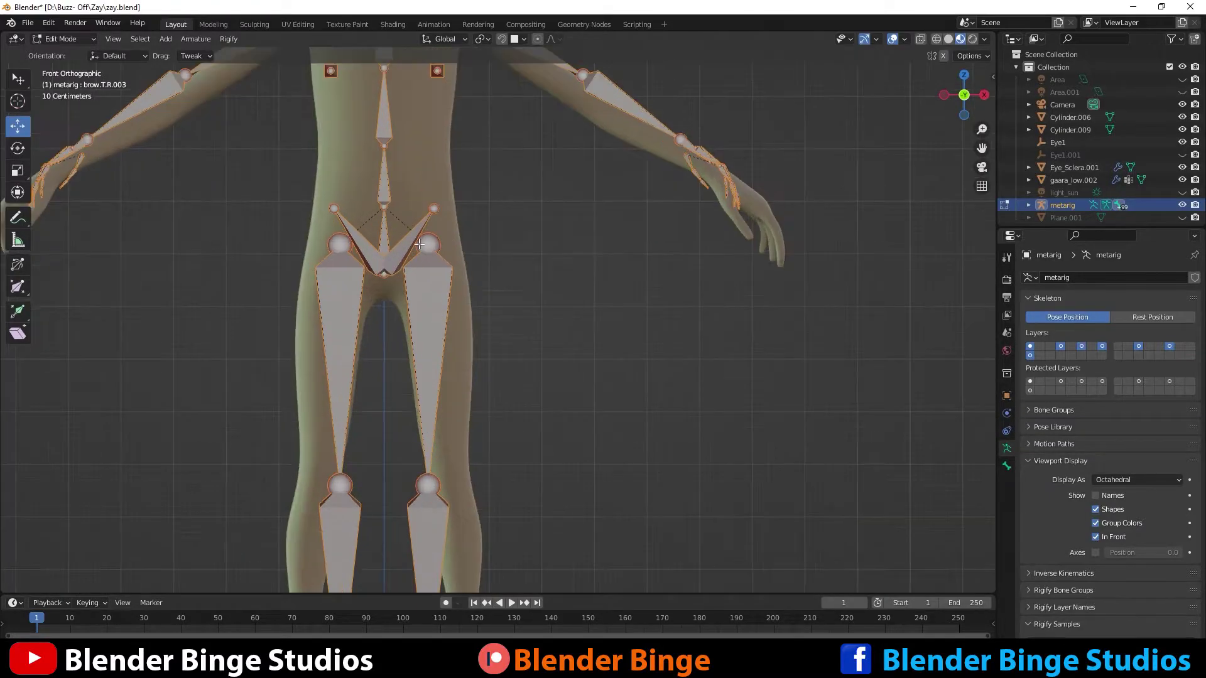
{"action": "middle_click_drag", "start_coordinate": [445, 301], "coordinate": [508, 233], "text": "shift"}
{"action": "scroll", "coordinate": [508, 227], "scroll_direction": "down", "scroll_amount": 1}
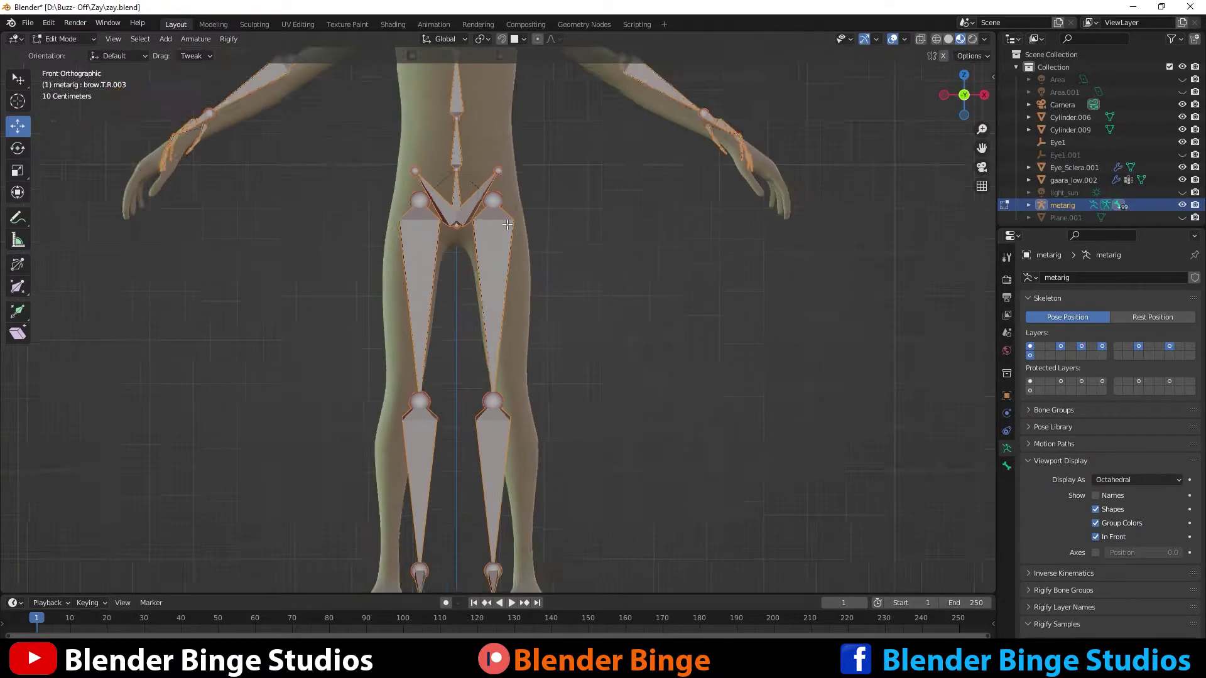
{"action": "middle_click_drag", "start_coordinate": [530, 362], "coordinate": [500, 244], "text": "shift"}
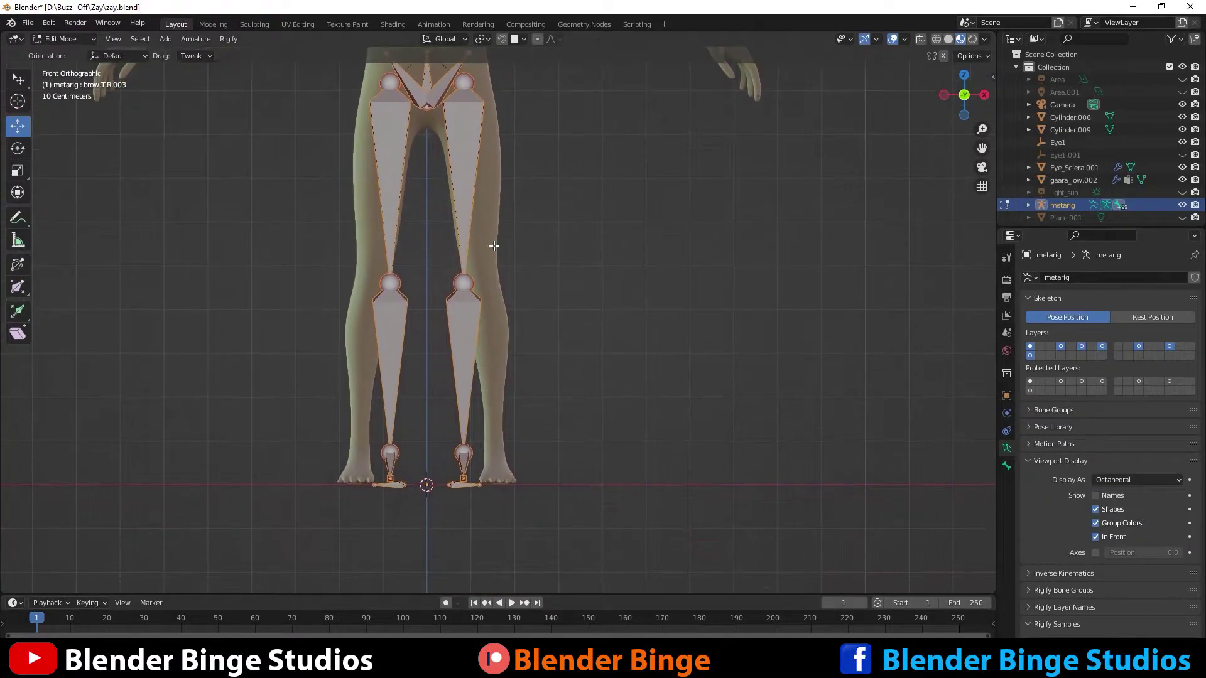
{"action": "left_click", "coordinate": [448, 277]}
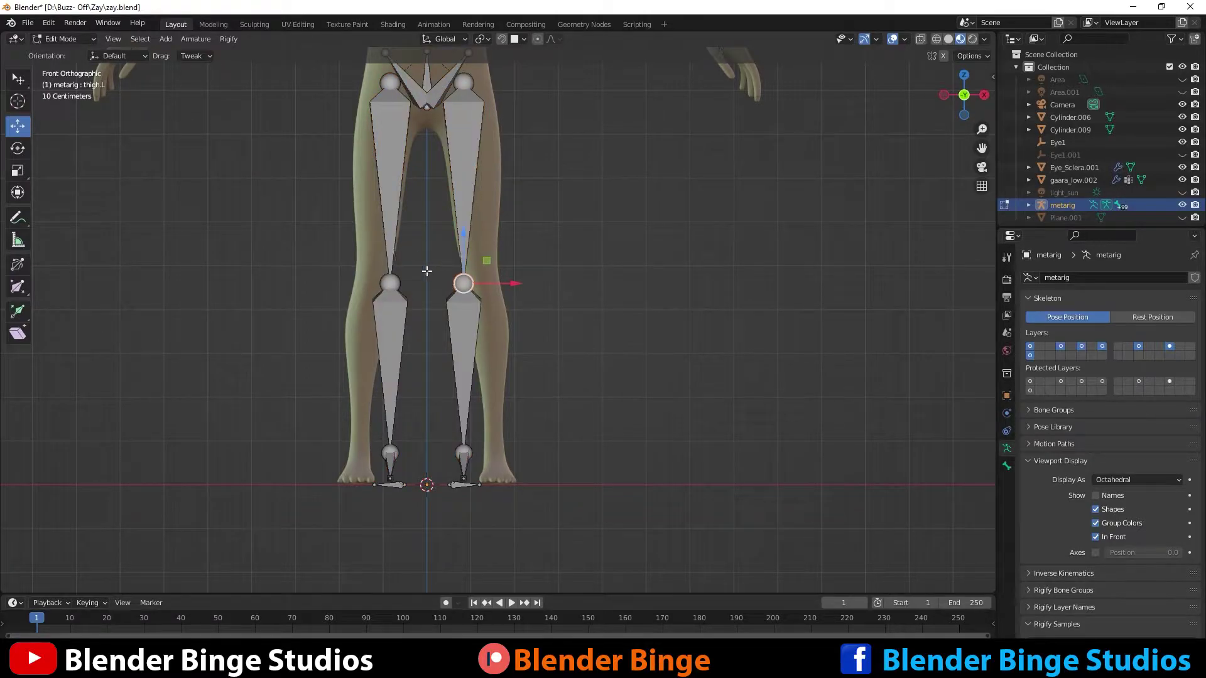
{"action": "key", "text": "g"}
{"action": "left_click", "coordinate": [444, 281]}
{"action": "key", "text": "ctrl+z"}
{"action": "mouse_move", "coordinate": [509, 284]}
{"action": "left_mouse_down"}
{"action": "mouse_move", "coordinate": [539, 283]}
{"action": "mouse_move", "coordinate": [519, 285]}
{"action": "left_mouse_up"}
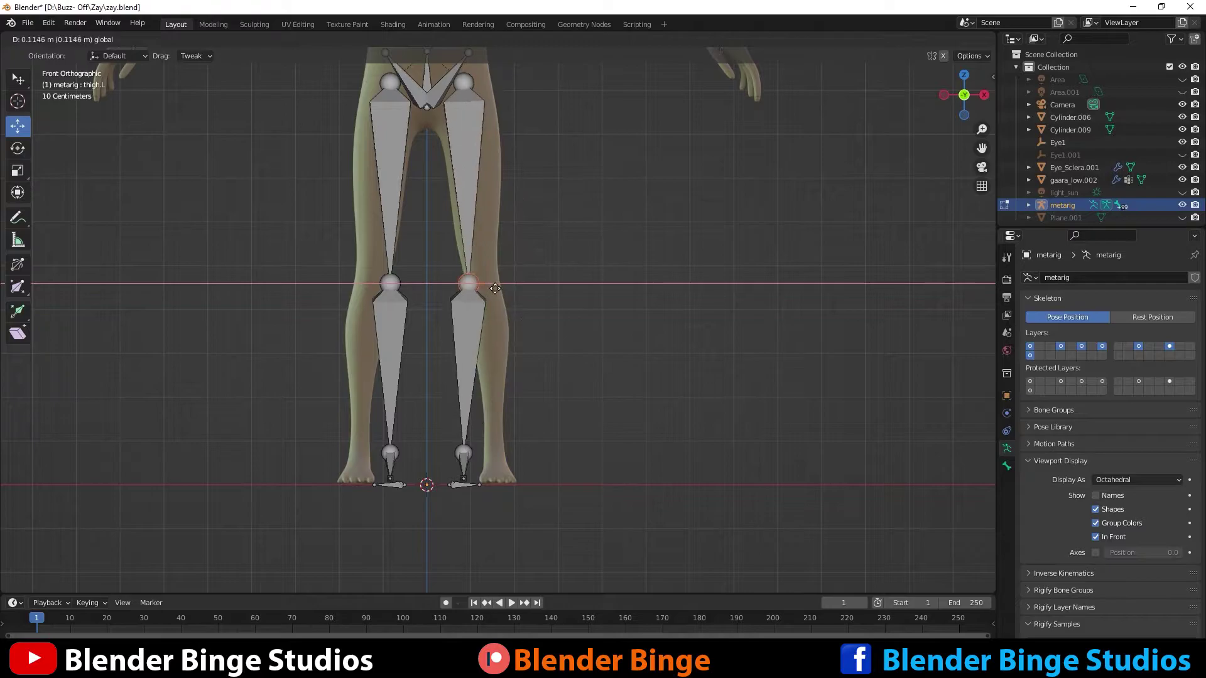
{"action": "left_click", "coordinate": [517, 290]}
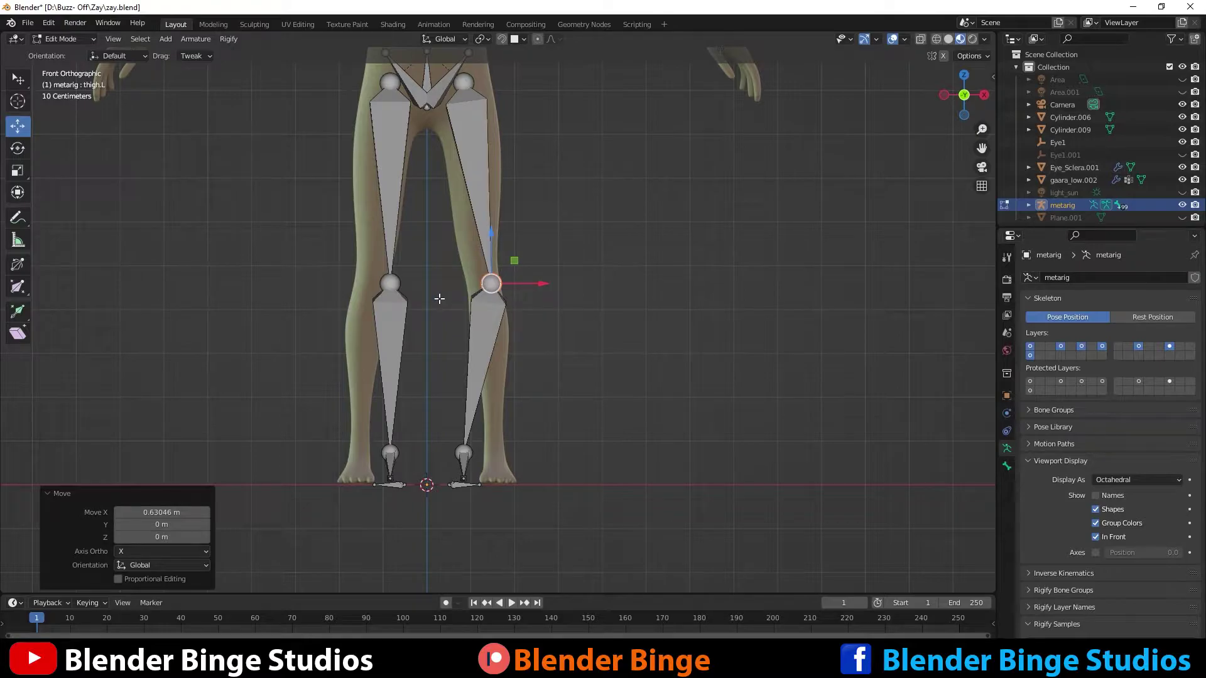
Undo the last knee joint move and turn on X-axis mirroring for the armature bones.
{"action": "key", "text": "ctrl+z"}
{"action": "scroll", "coordinate": [439, 299], "scroll_direction": "down", "scroll_amount": 3}
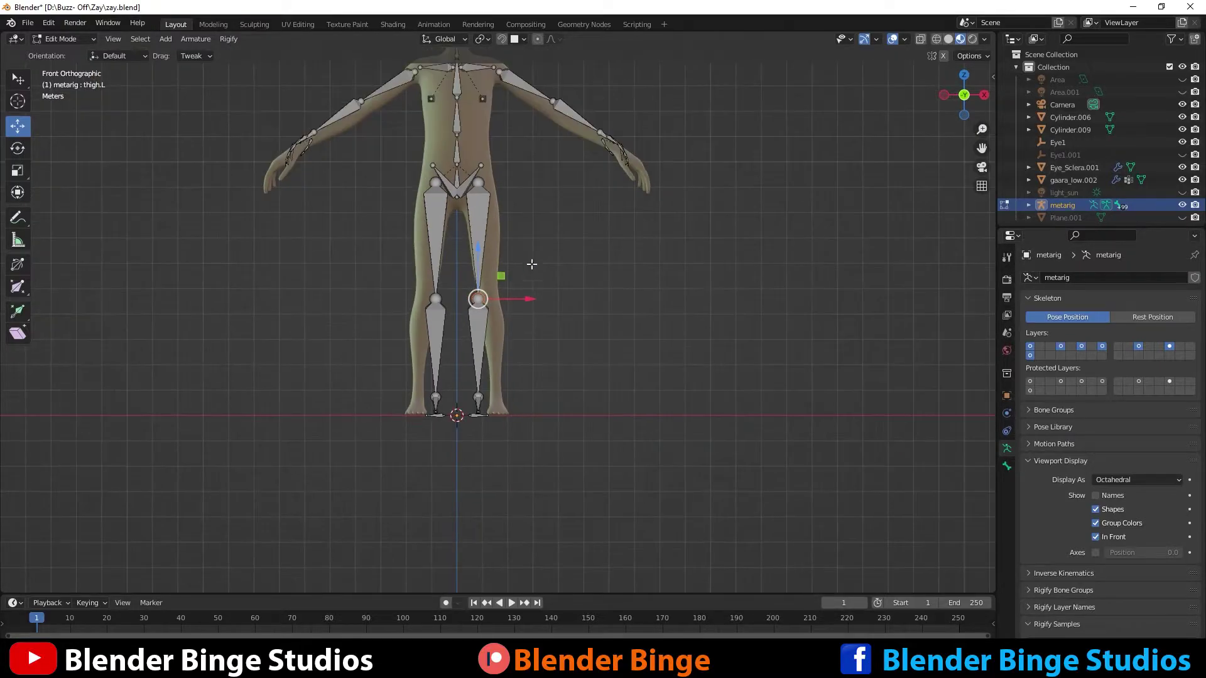
{"action": "left_click", "coordinate": [944, 56]}
{"action": "scroll", "coordinate": [487, 294], "scroll_direction": "up", "scroll_amount": 3}
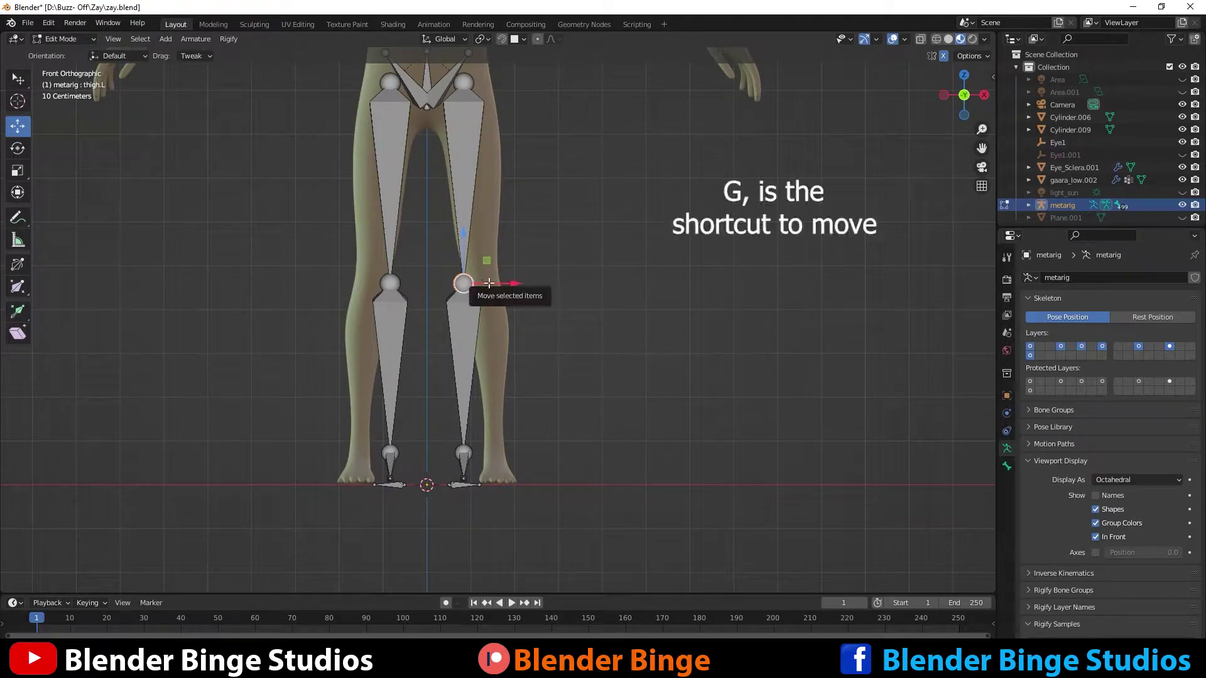
Try moving the left knee joint with mirroring on, about 0.44 m along X and then freely, and undo the moves.
{"action": "key", "text": "g"}
{"action": "key", "text": "x"}
{"action": "left_click", "coordinate": [493, 287]}
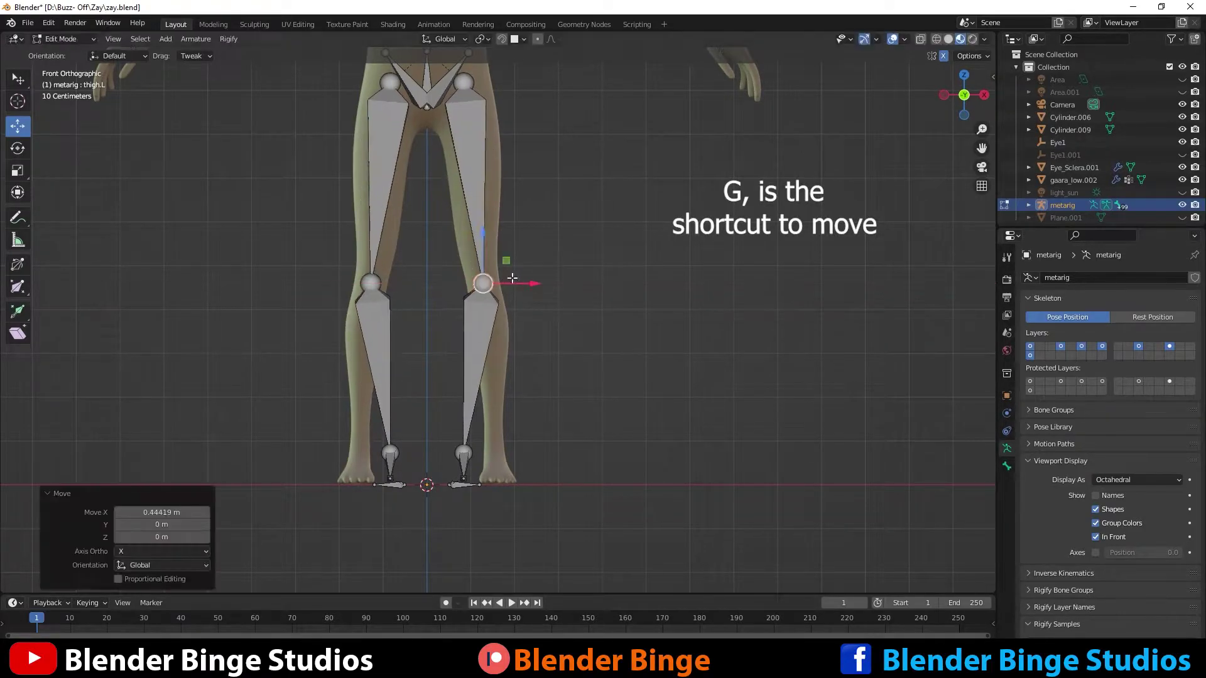
{"action": "scroll", "coordinate": [441, 295], "scroll_direction": "up", "scroll_amount": 3}
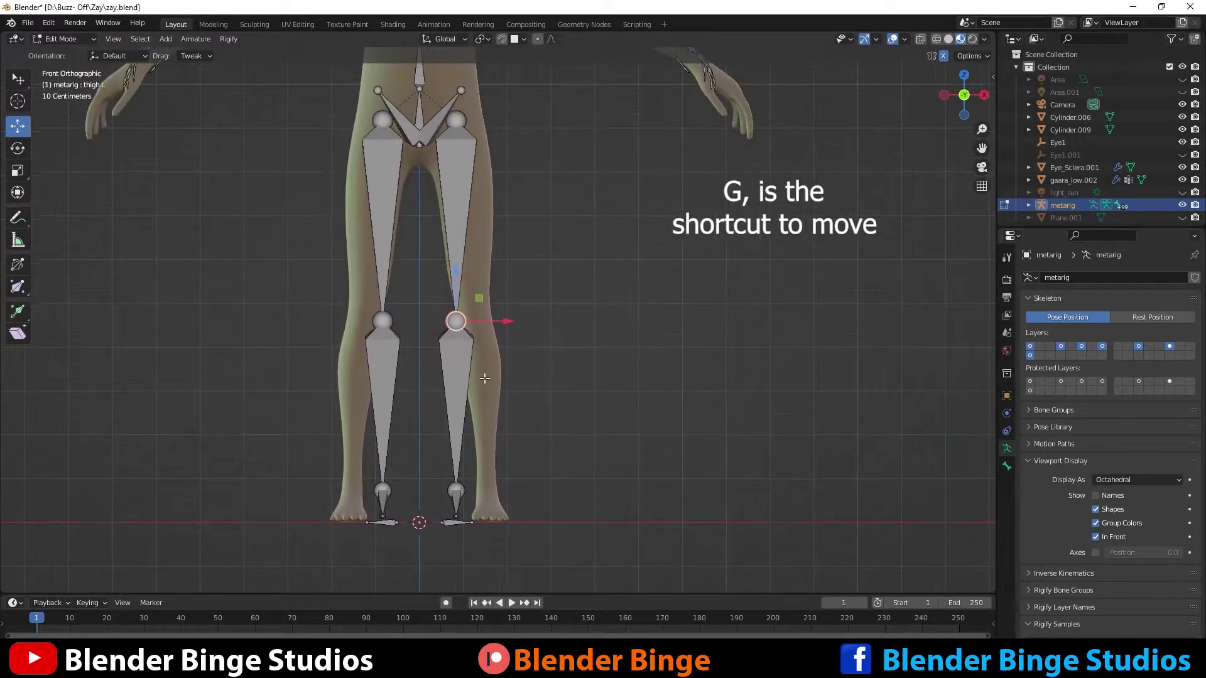
{"action": "key", "text": "g"}
{"action": "left_click", "coordinate": [423, 326]}
{"action": "key", "text": "ctrl+z"}
Move the left knee joint outward about 0.45 m along X, into the middle of the knee.
{"action": "key", "text": "g"}
{"action": "key", "text": "x"}
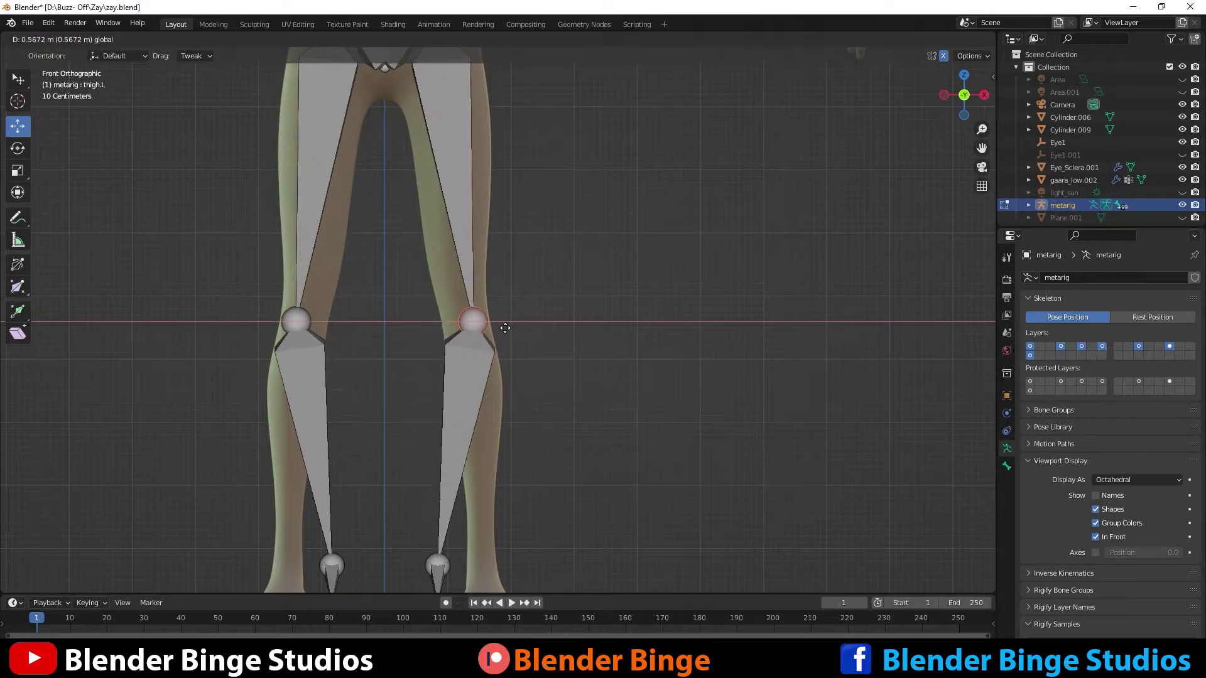
{"action": "left_click", "coordinate": [485, 321]}
{"action": "scroll", "coordinate": [477, 314], "scroll_direction": "down", "scroll_amount": 5, "text": "ctrl"}
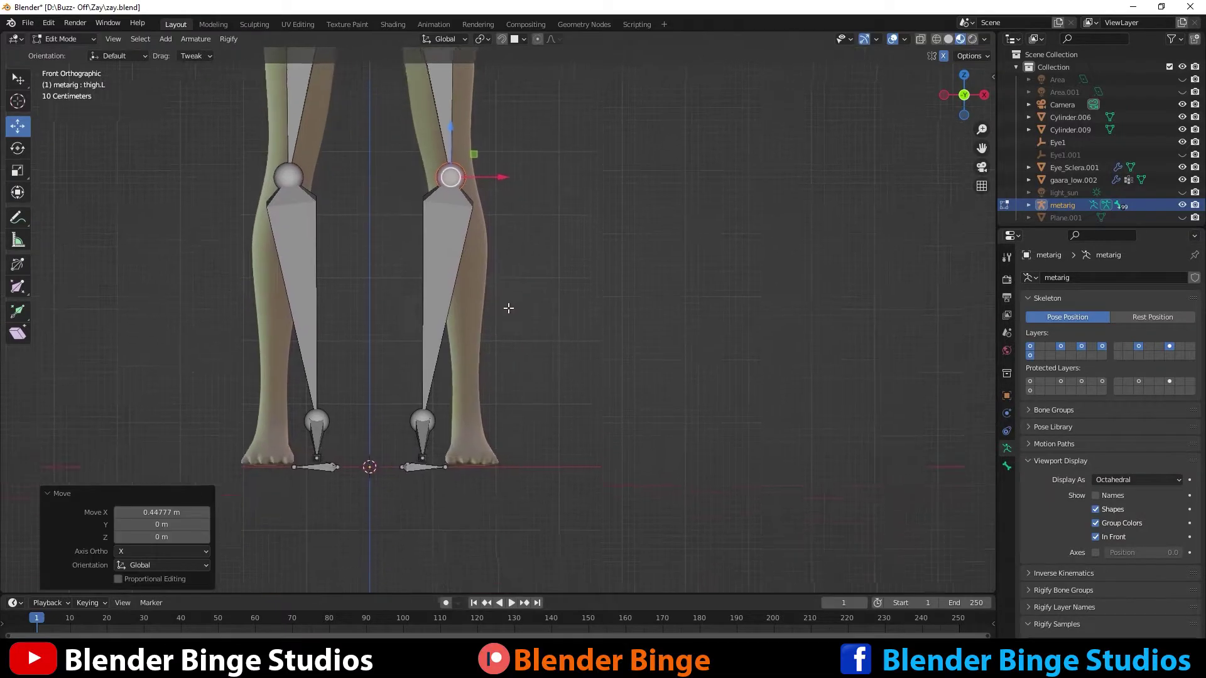
Lasso-select the left ankle and foot bones and move them outward about 0.74 m along X into the foot.
{"action": "key", "text": "g"}
{"action": "right_click", "coordinate": [385, 379]}
{"action": "left_click", "coordinate": [372, 350]}
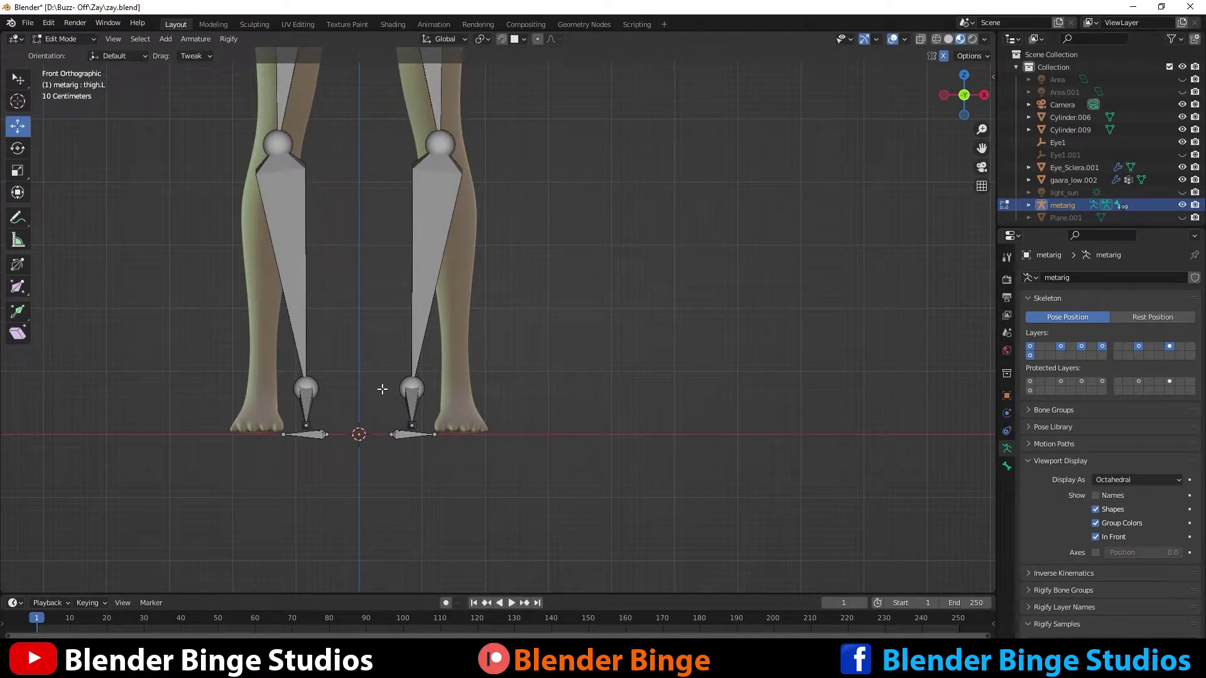
{"action": "left_click", "coordinate": [17, 81]}
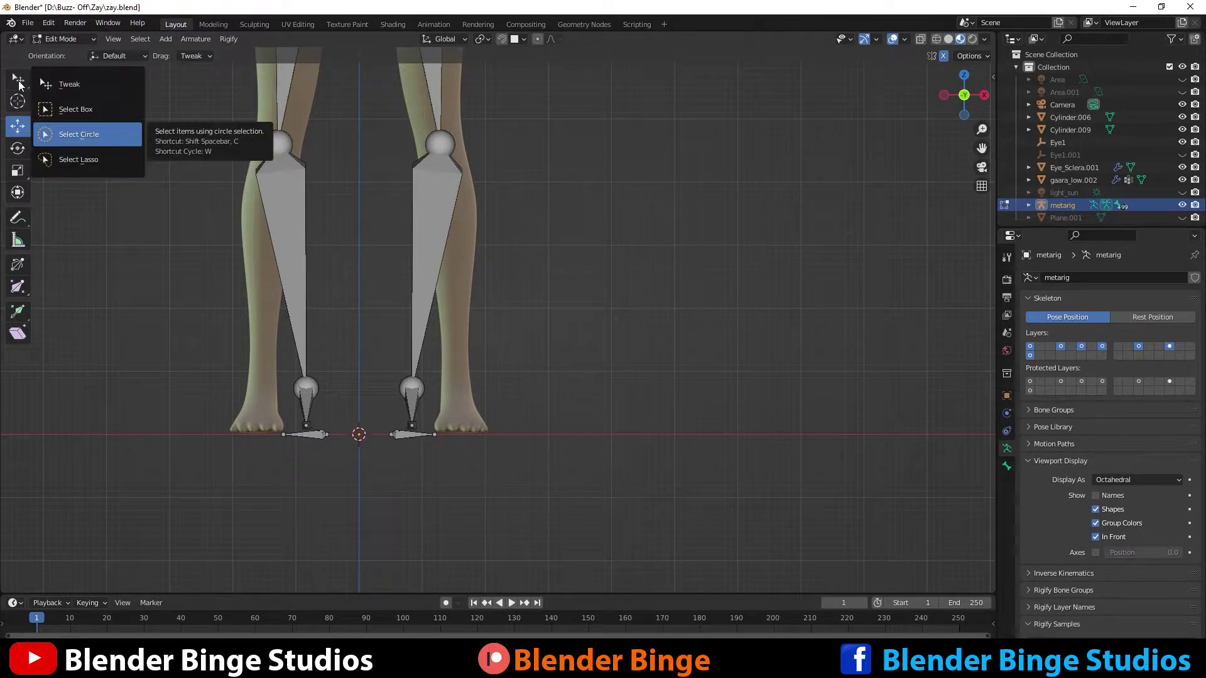
{"action": "left_click", "coordinate": [78, 167]}
{"action": "mouse_move", "coordinate": [374, 355]}
{"action": "left_mouse_down"}
{"action": "mouse_move", "coordinate": [370, 434]}
{"action": "mouse_move", "coordinate": [417, 463]}
{"action": "mouse_move", "coordinate": [459, 384]}
{"action": "mouse_move", "coordinate": [433, 377]}
{"action": "left_mouse_up"}
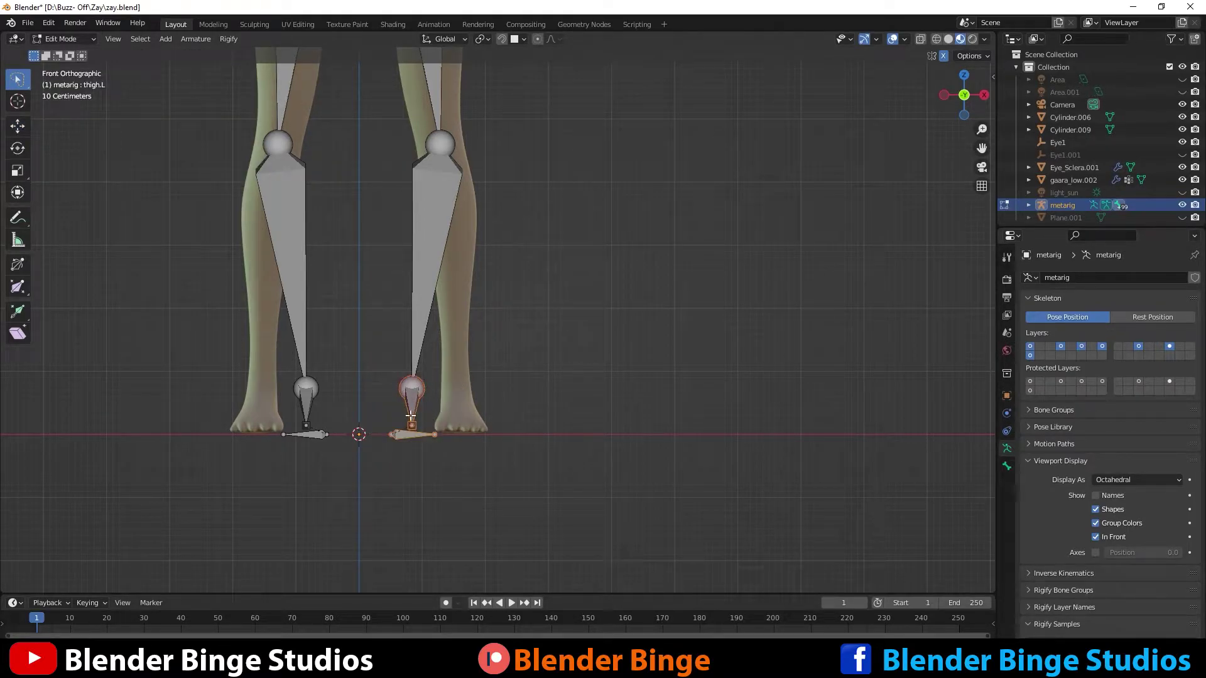
{"action": "left_click", "coordinate": [17, 127]}
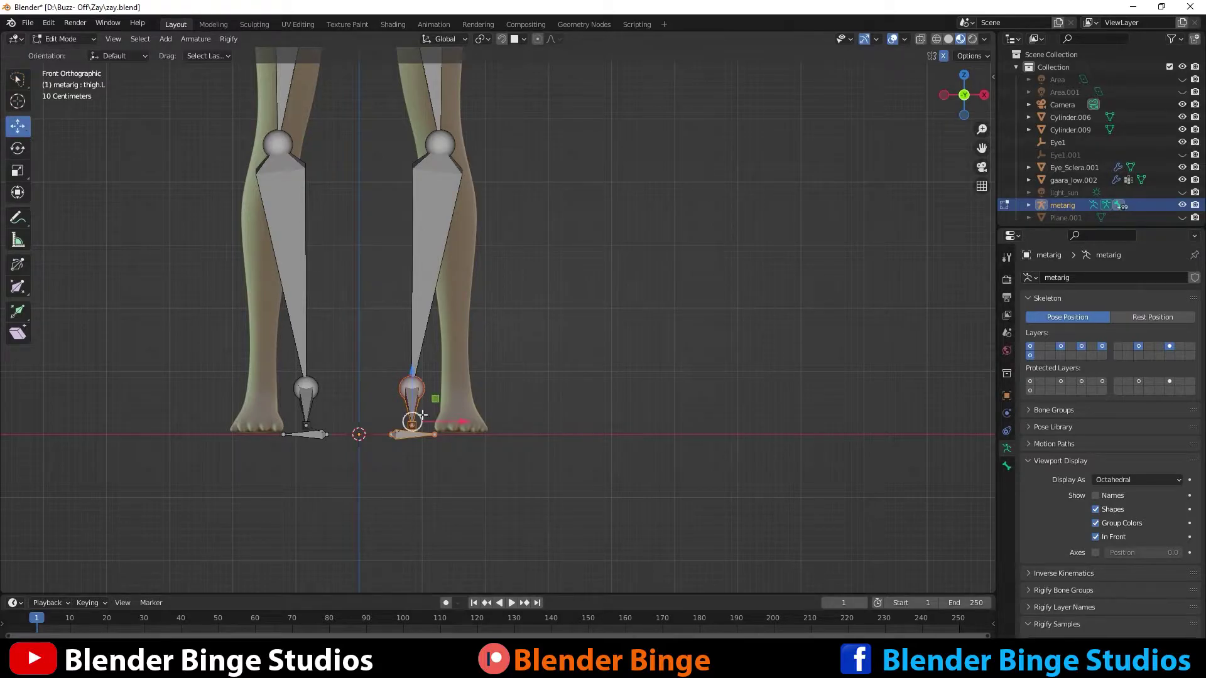
{"action": "left_click_drag", "start_coordinate": [426, 418], "coordinate": [493, 427]}
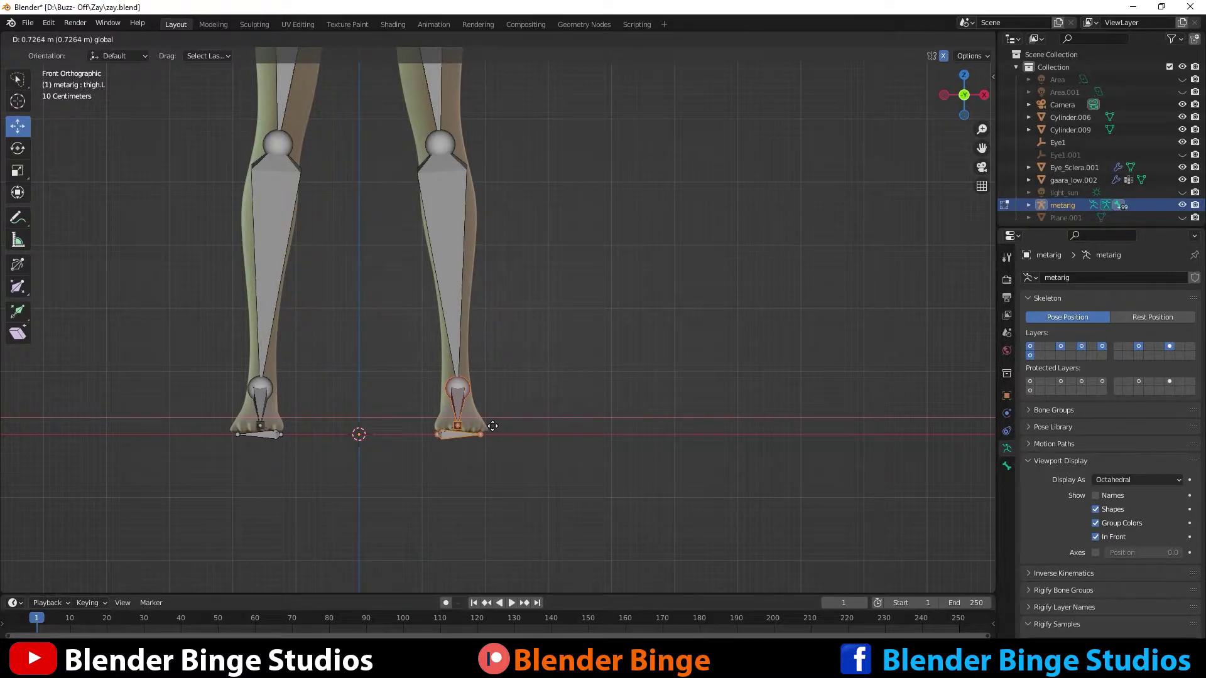
{"action": "left_click_drag", "start_coordinate": [493, 427], "coordinate": [493, 426]}
{"action": "middle_click_drag", "start_coordinate": [464, 307], "coordinate": [377, 355], "text": "shift"}
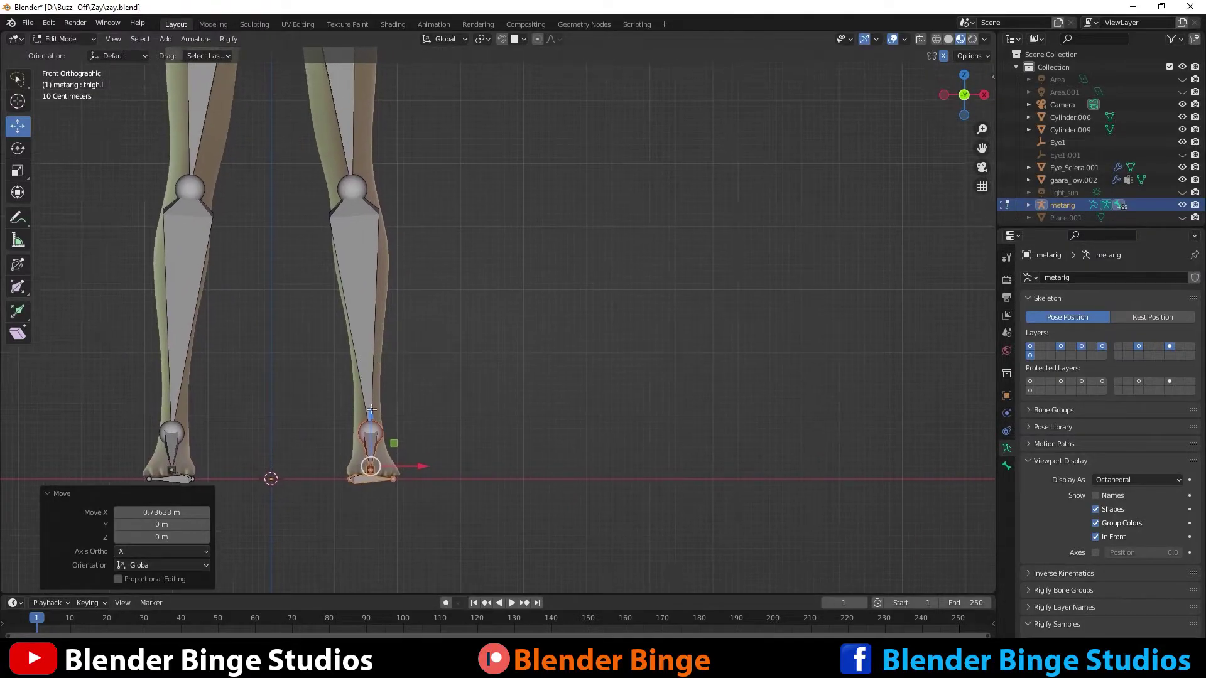
Lower the centre joint at the base of the pelvis about 0.35 m along Z, plus a 0.03 m correction.
{"action": "middle_click_drag", "start_coordinate": [351, 66], "coordinate": [412, 449], "text": "shift"}
{"action": "middle_click_drag", "start_coordinate": [407, 296], "coordinate": [406, 239], "text": "shift"}
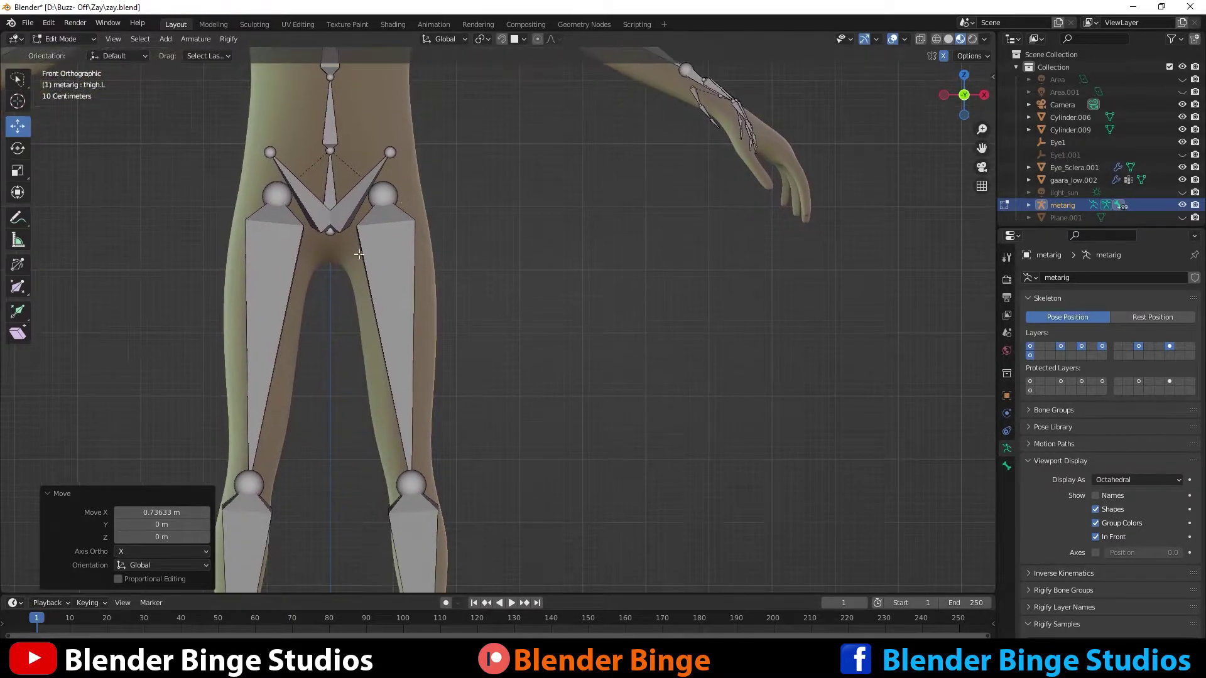
{"action": "left_click", "coordinate": [338, 231]}
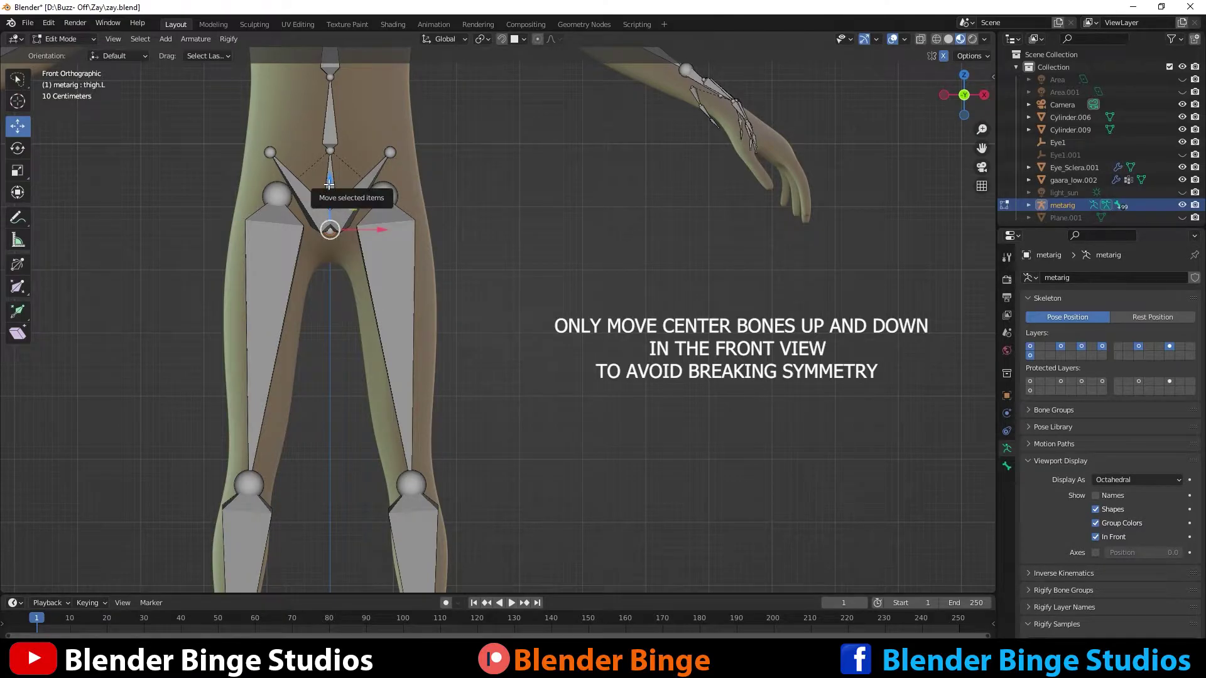
{"action": "left_click_drag", "start_coordinate": [328, 184], "coordinate": [328, 208]}
{"action": "scroll", "coordinate": [320, 247], "scroll_direction": "up", "scroll_amount": 4}
{"action": "middle_click_drag", "start_coordinate": [279, 242], "coordinate": [453, 324], "text": "shift"}
{"action": "scroll", "coordinate": [317, 243], "scroll_direction": "up", "scroll_amount": 1}
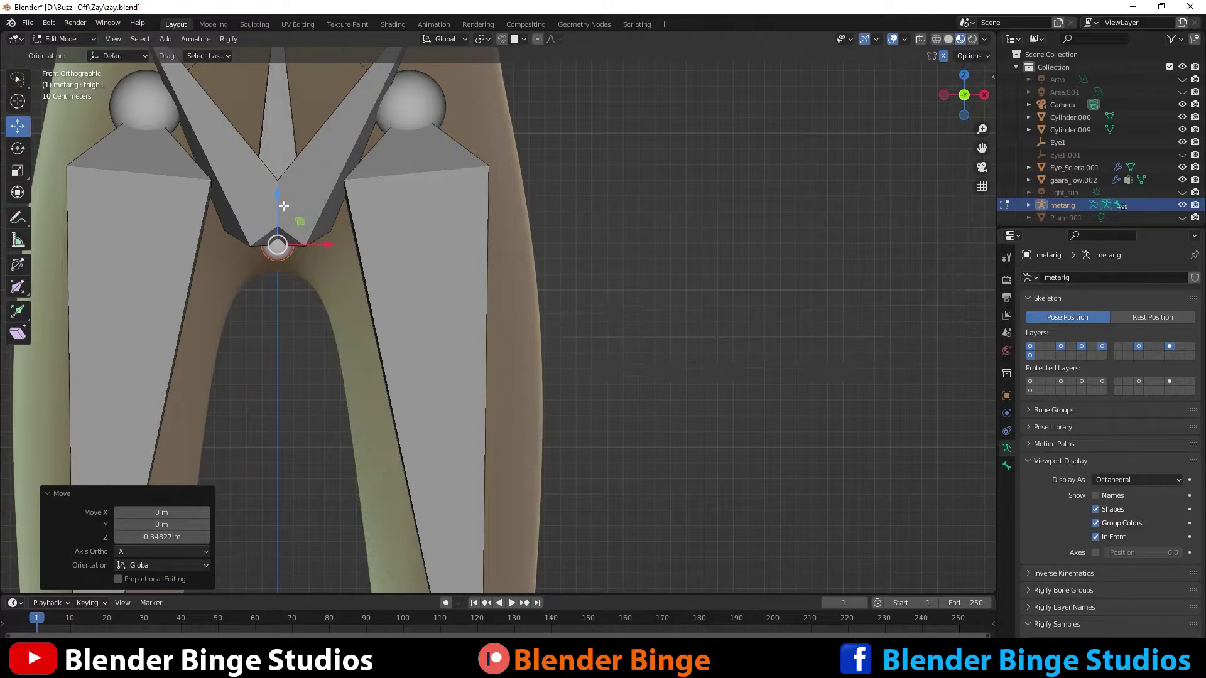
{"action": "left_click_drag", "start_coordinate": [278, 205], "coordinate": [279, 211]}
{"action": "scroll", "coordinate": [327, 216], "scroll_direction": "down", "scroll_amount": 3}
{"action": "scroll", "coordinate": [401, 205], "scroll_direction": "down", "scroll_amount": 2}
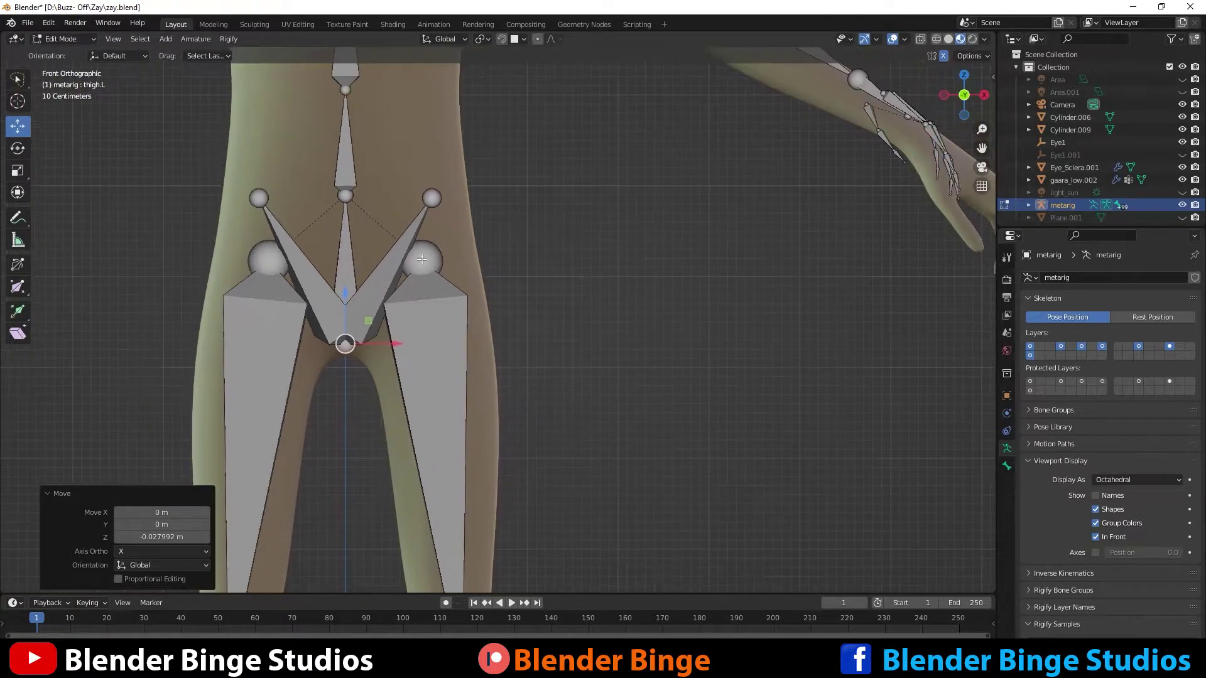
Move the left elbow joint down about 0.47 m and slightly outward so it sits inside the arm mesh.
{"action": "middle_click_drag", "start_coordinate": [403, 268], "coordinate": [444, 260], "text": "shift"}
{"action": "scroll", "coordinate": [482, 268], "scroll_direction": "down", "scroll_amount": 2}
{"action": "middle_click_drag", "start_coordinate": [488, 304], "coordinate": [457, 270], "text": "shift"}
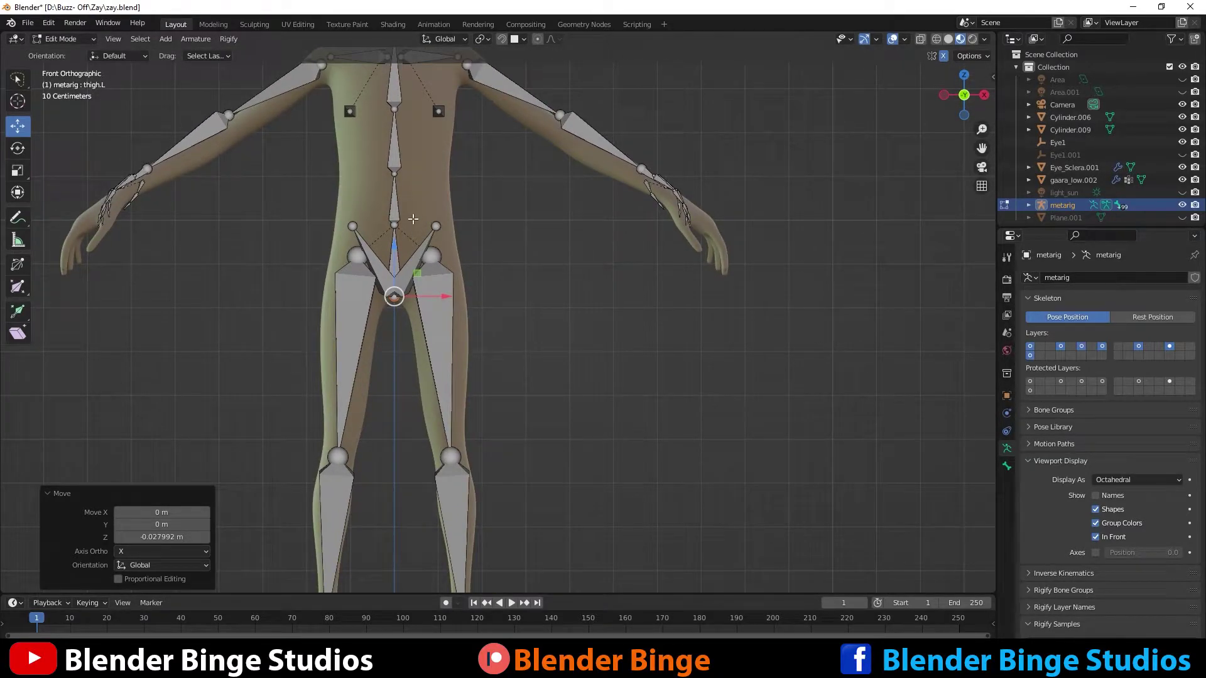
{"action": "middle_click_drag", "start_coordinate": [454, 223], "coordinate": [423, 221], "text": "shift"}
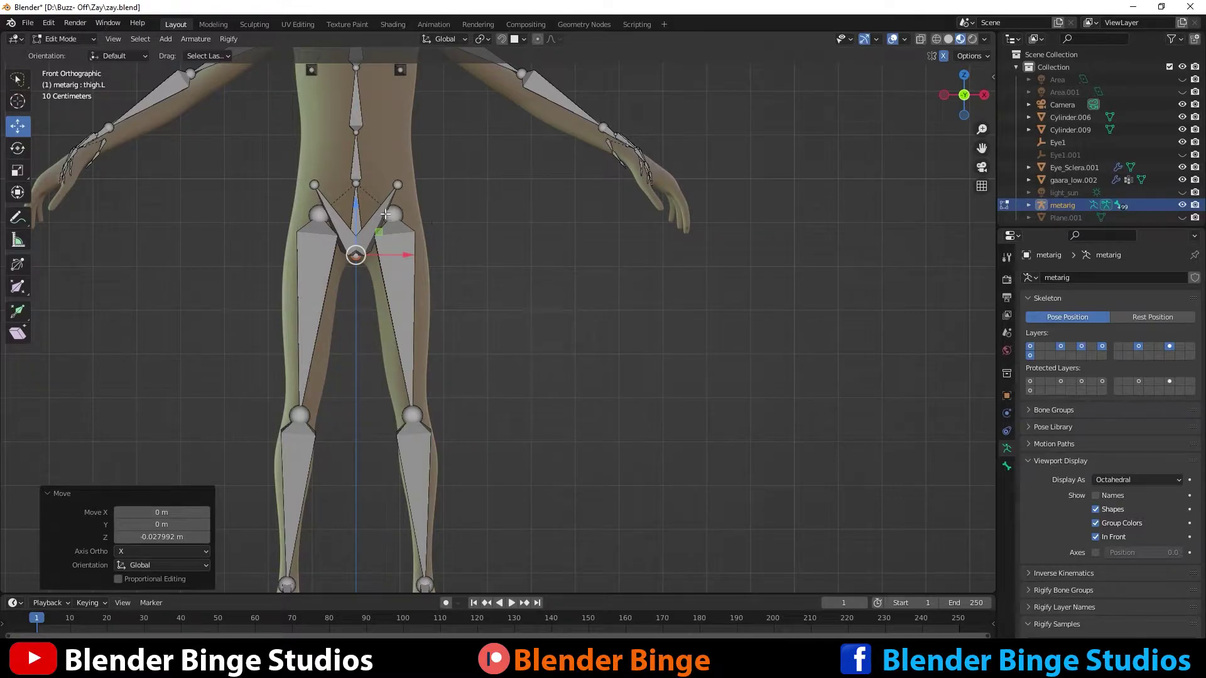
{"action": "middle_click_drag", "start_coordinate": [408, 223], "coordinate": [341, 496], "text": "shift"}
{"action": "middle_click_drag", "start_coordinate": [374, 287], "coordinate": [361, 351], "text": "shift"}
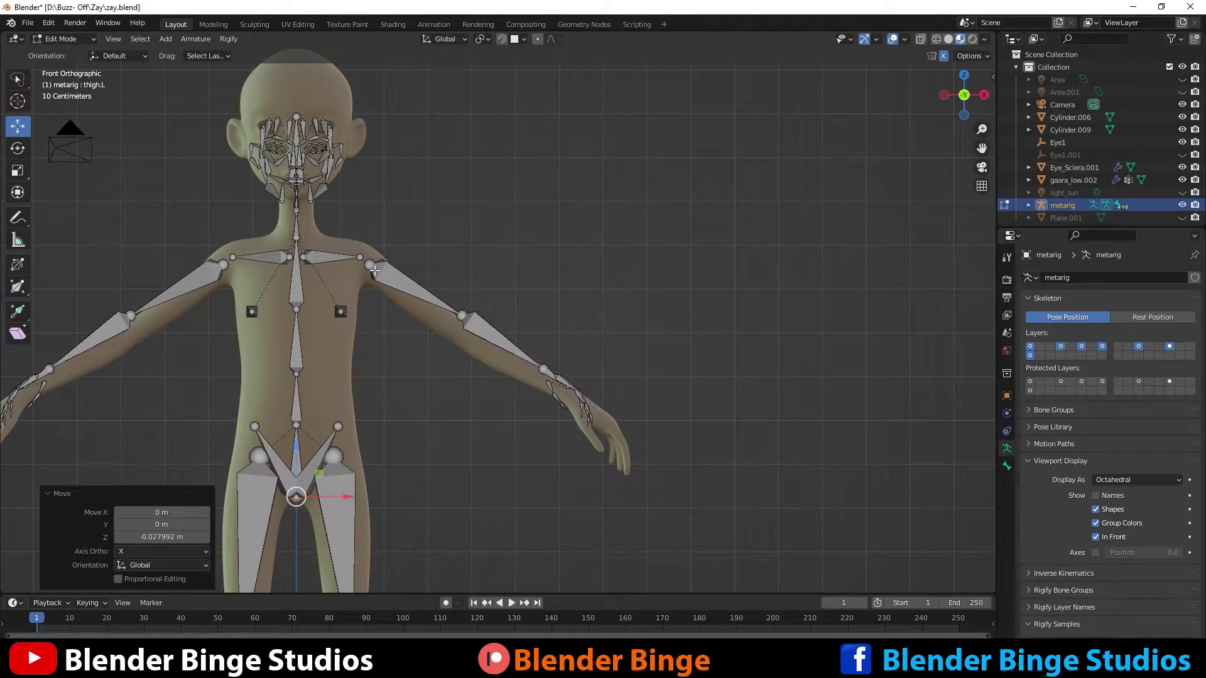
{"action": "left_click", "coordinate": [462, 315]}
{"action": "key", "text": "g"}
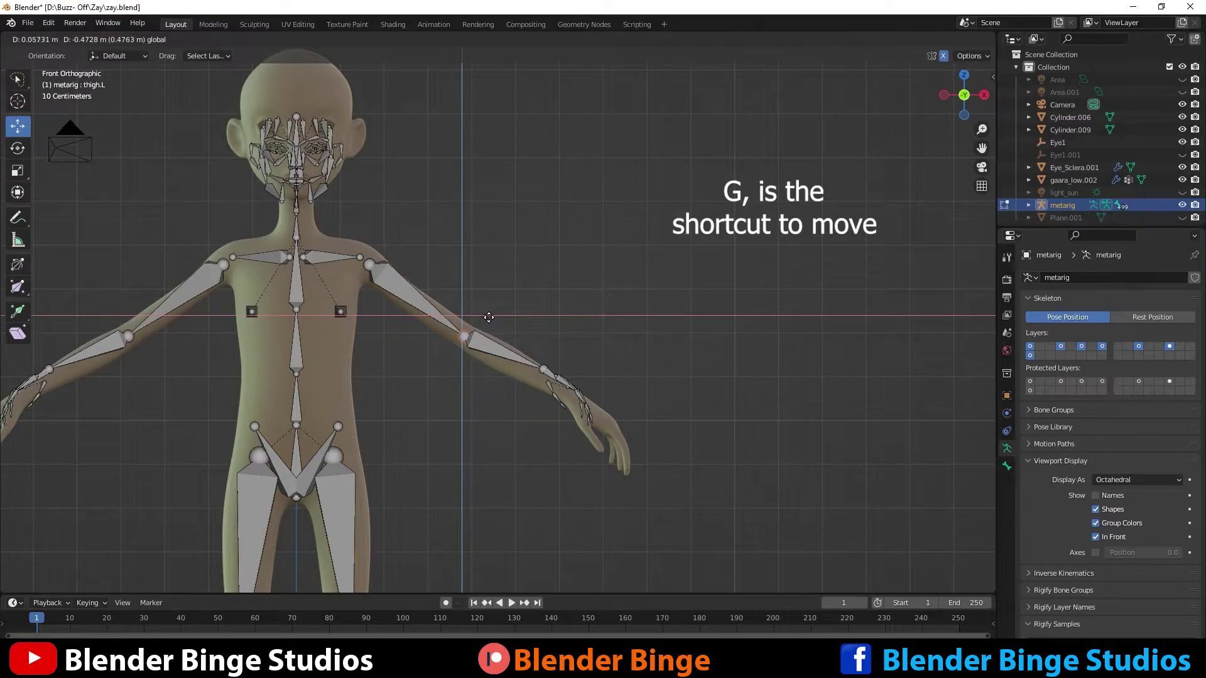
{"action": "left_click", "coordinate": [491, 319]}
Lasso-select the left hand bones and move them about 0.77 m along X and -0.79 m along Z onto the hand.
{"action": "middle_click_drag", "start_coordinate": [567, 363], "coordinate": [494, 281], "text": "shift"}
{"action": "mouse_move", "coordinate": [460, 314]}
{"action": "left_mouse_down"}
{"action": "mouse_move", "coordinate": [492, 382]}
{"action": "mouse_move", "coordinate": [568, 388]}
{"action": "mouse_move", "coordinate": [582, 302]}
{"action": "mouse_move", "coordinate": [550, 240]}
{"action": "left_mouse_up"}
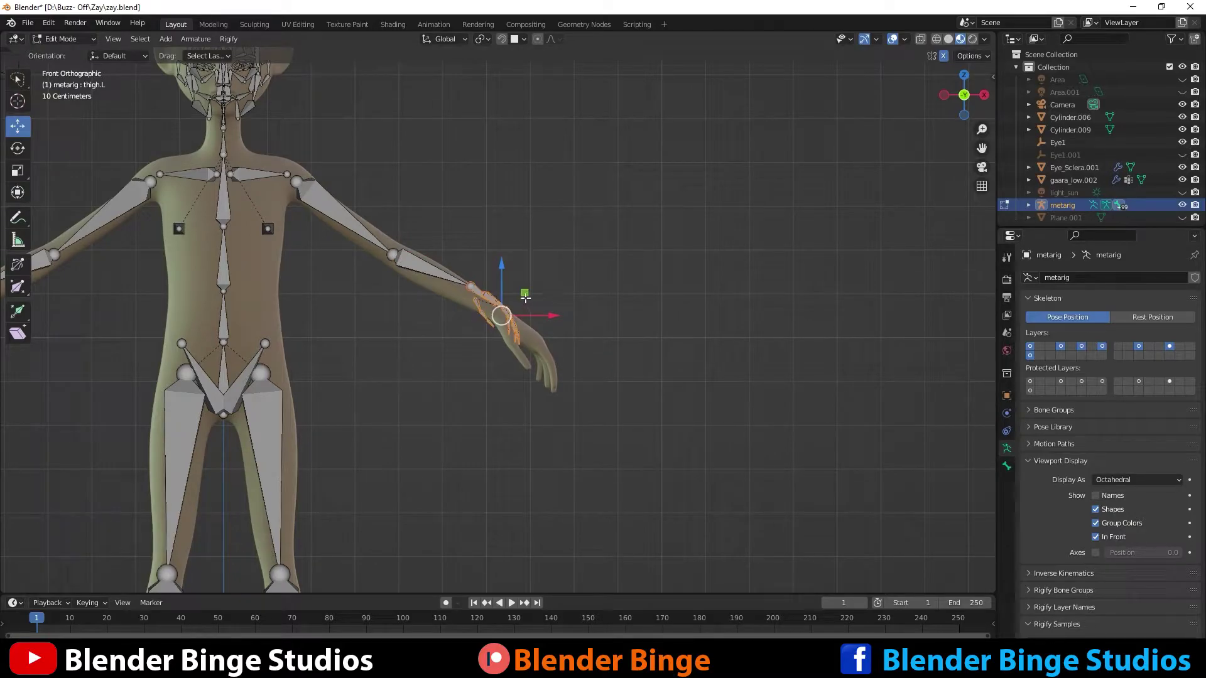
{"action": "key", "text": "g"}
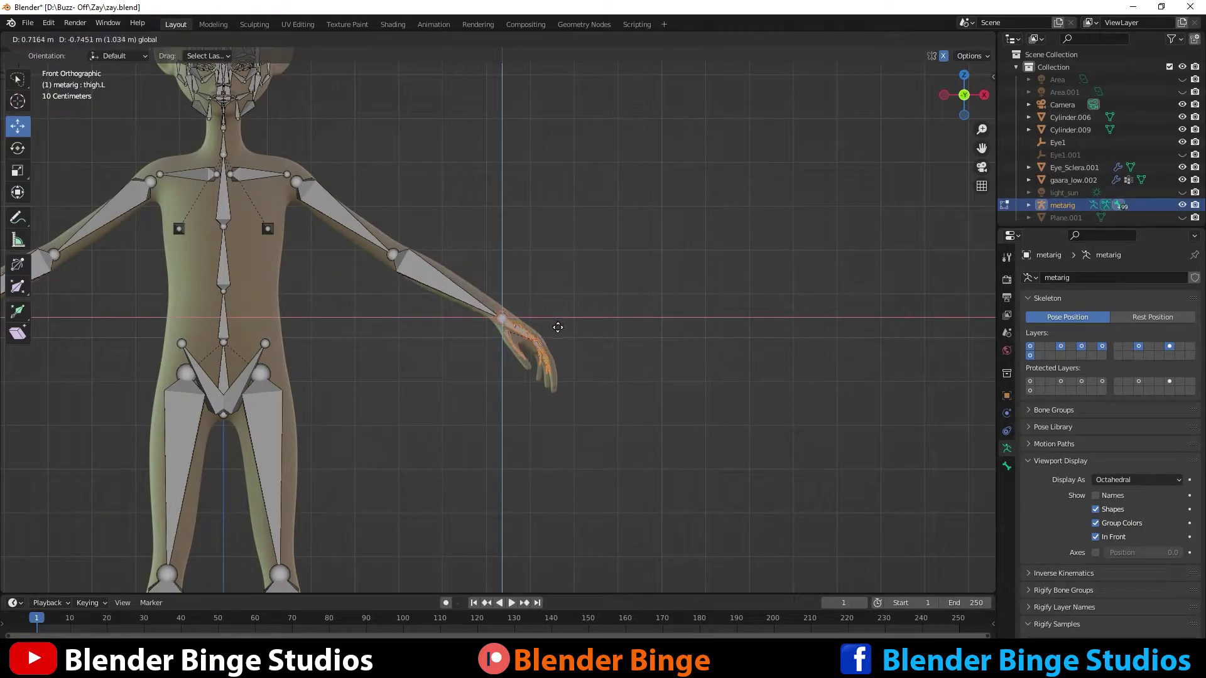
{"action": "left_click", "coordinate": [558, 328]}
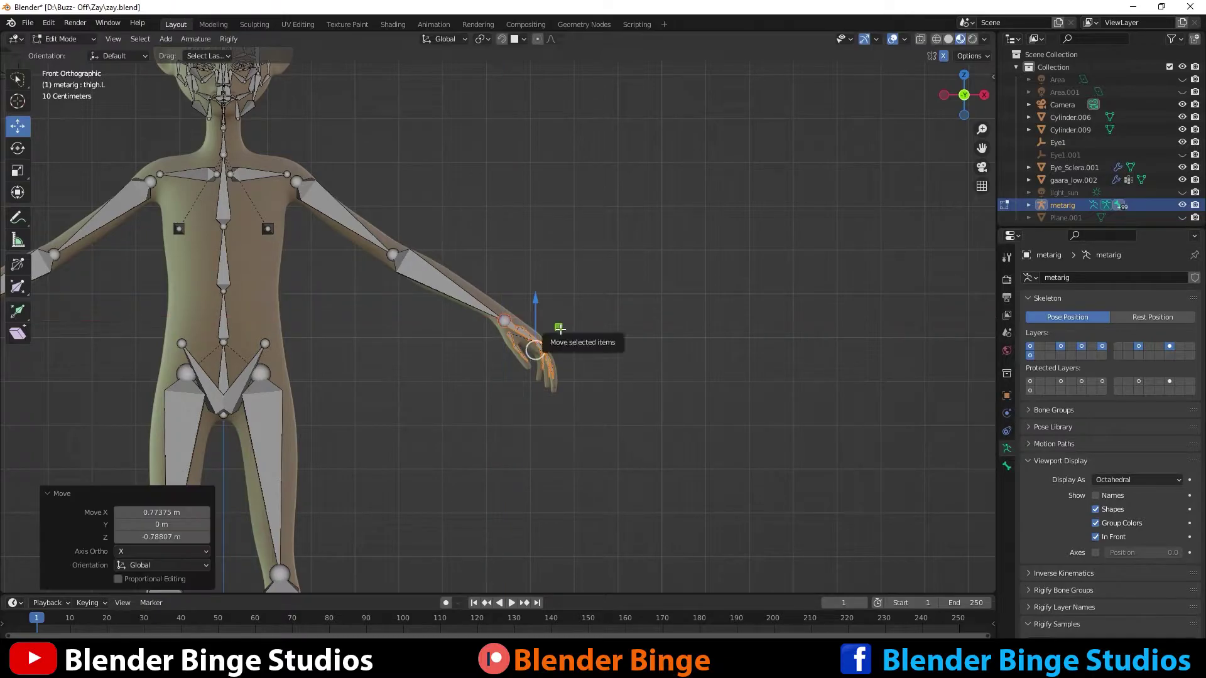
Scale the left hand bones up to about 1.2 and shift them 0.04 m outward and 0.04 m down.
{"action": "key", "text": "s"}
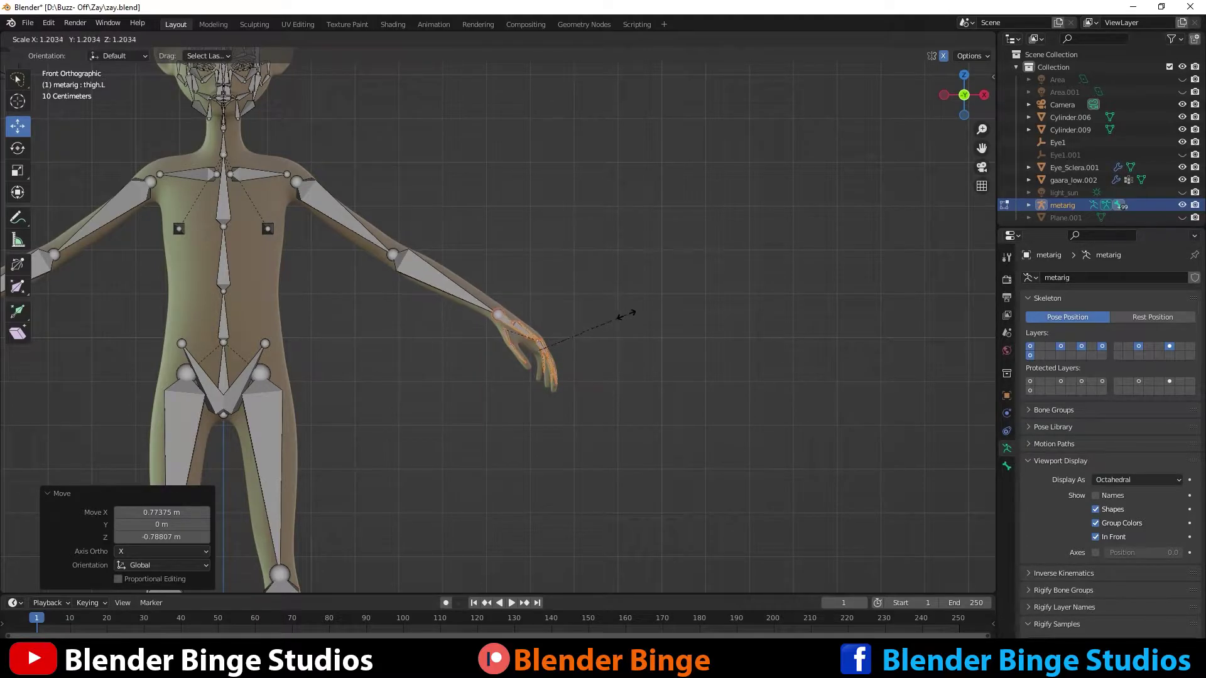
{"action": "left_click", "coordinate": [627, 312]}
{"action": "left_click_drag", "start_coordinate": [560, 328], "coordinate": [563, 331]}
Select the joints where the left shoulder meets the upper arm and move them inward about 0.06 m along X.
{"action": "middle_click_drag", "start_coordinate": [363, 186], "coordinate": [477, 268], "text": "shift"}
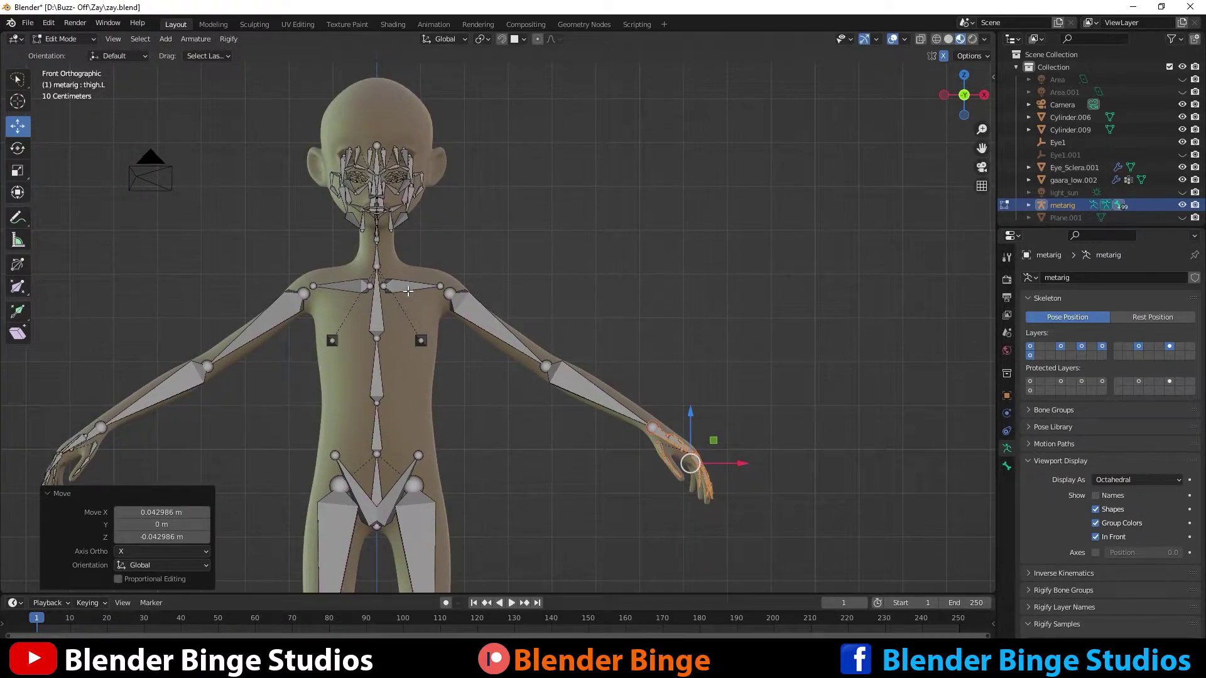
{"action": "scroll", "coordinate": [369, 272], "scroll_direction": "up", "scroll_amount": 3}
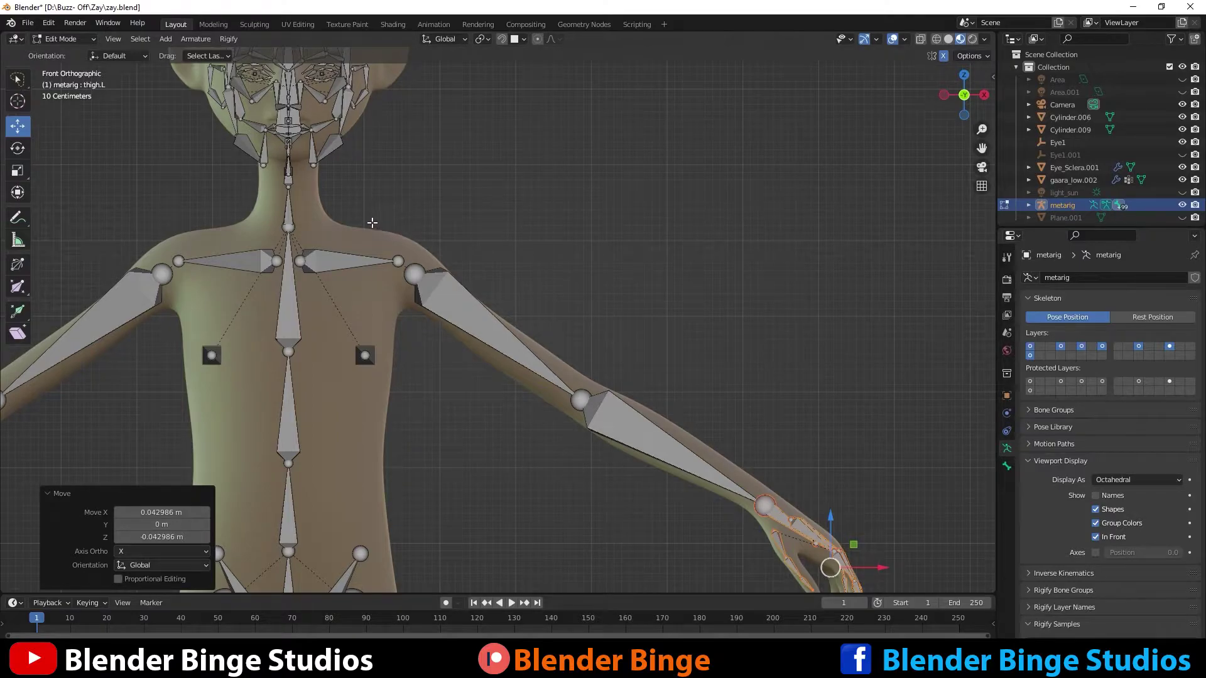
{"action": "left_click", "coordinate": [407, 266]}
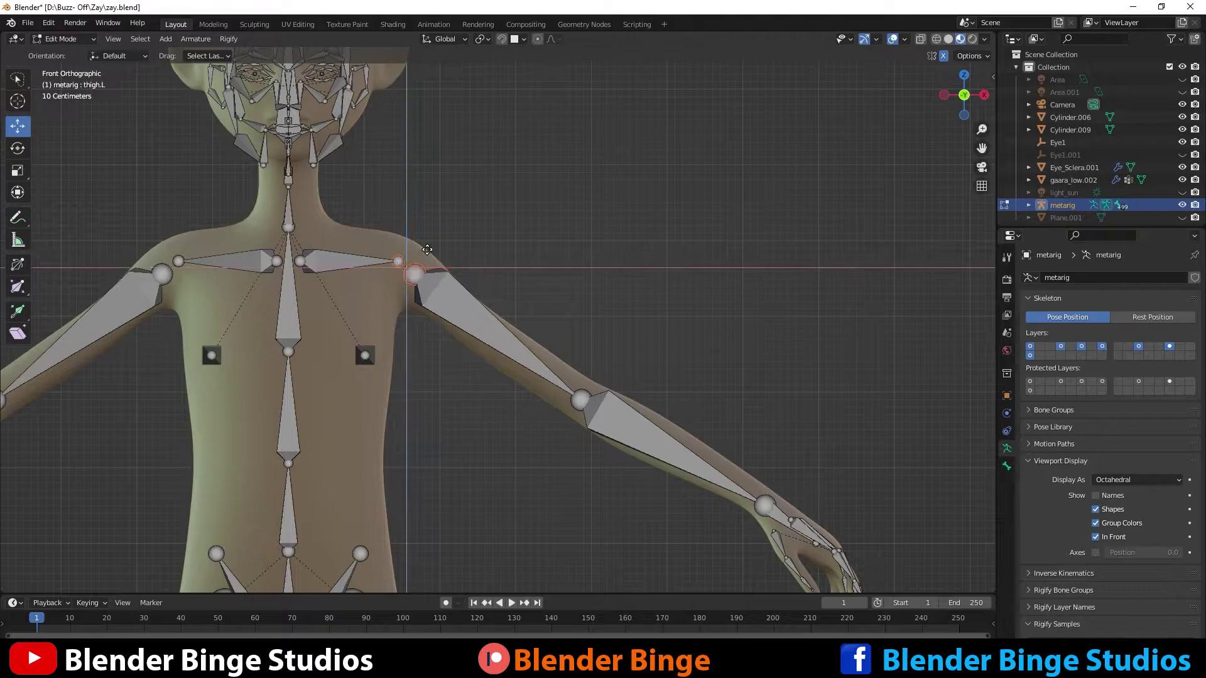
{"action": "key", "text": "g"}
{"action": "key", "text": "x"}
{"action": "left_click", "coordinate": [425, 248]}
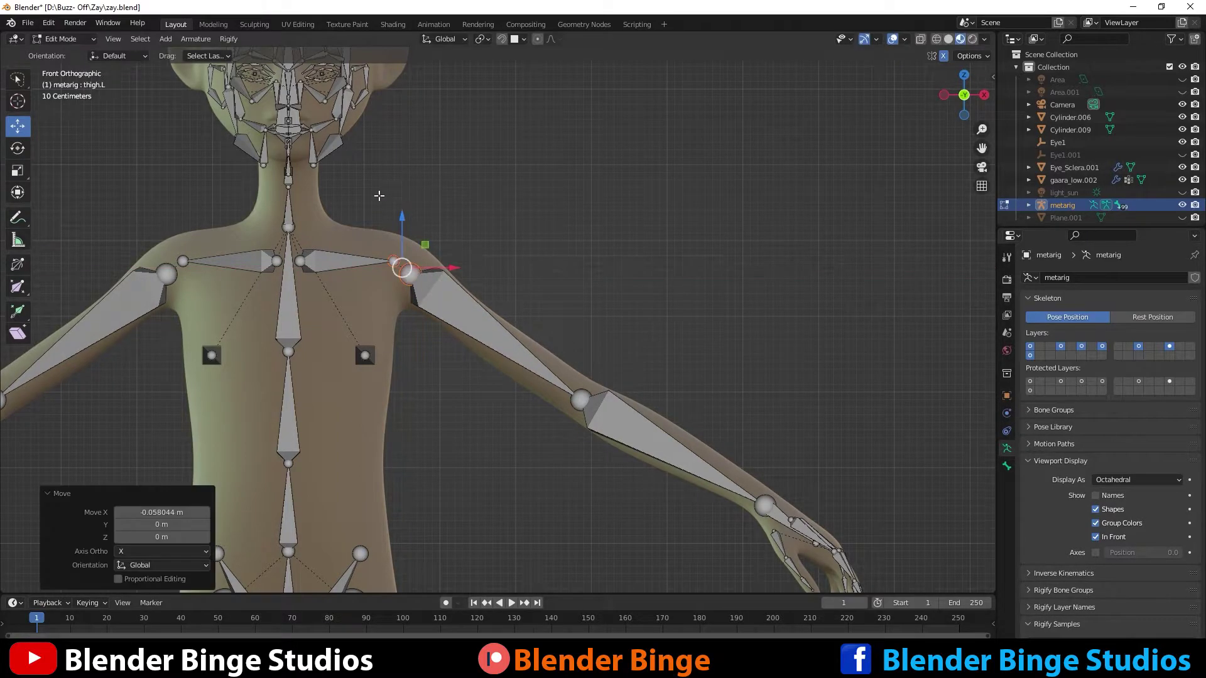
Lasso-select the face bones, scale them to the head and raise them about 0.17 m along Z.
{"action": "scroll", "coordinate": [344, 233], "scroll_direction": "down", "scroll_amount": 4}
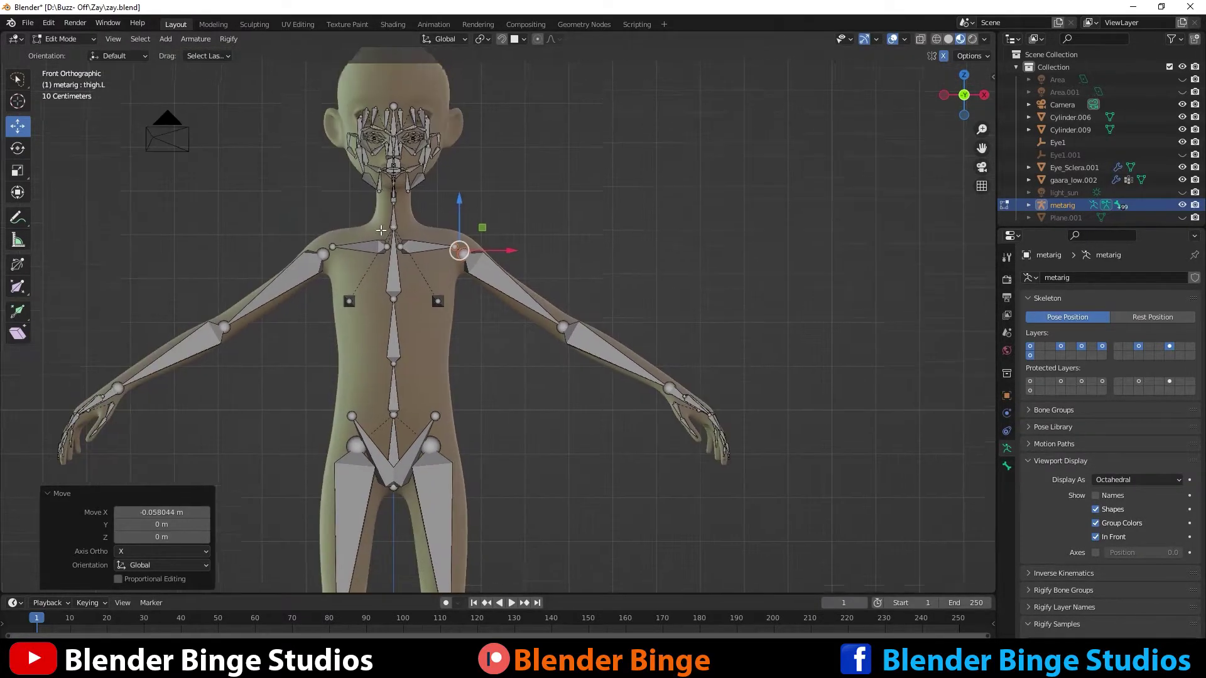
{"action": "mouse_move", "coordinate": [307, 109]}
{"action": "left_mouse_down"}
{"action": "mouse_move", "coordinate": [328, 199]}
{"action": "mouse_move", "coordinate": [454, 133]}
{"action": "left_mouse_up"}
{"action": "left_click_drag", "start_coordinate": [387, 136], "coordinate": [387, 116]}
{"action": "key", "text": "s"}
{"action": "left_click", "coordinate": [400, 105]}
Select the lower spine joint and shift it along Y inside the torso in the right side view.
{"action": "middle_click_drag", "start_coordinate": [619, 144], "coordinate": [480, 144]}
{"action": "scroll", "coordinate": [479, 144], "scroll_direction": "down", "scroll_amount": 4}
{"action": "scroll", "coordinate": [479, 283], "scroll_direction": "up", "scroll_amount": 6}
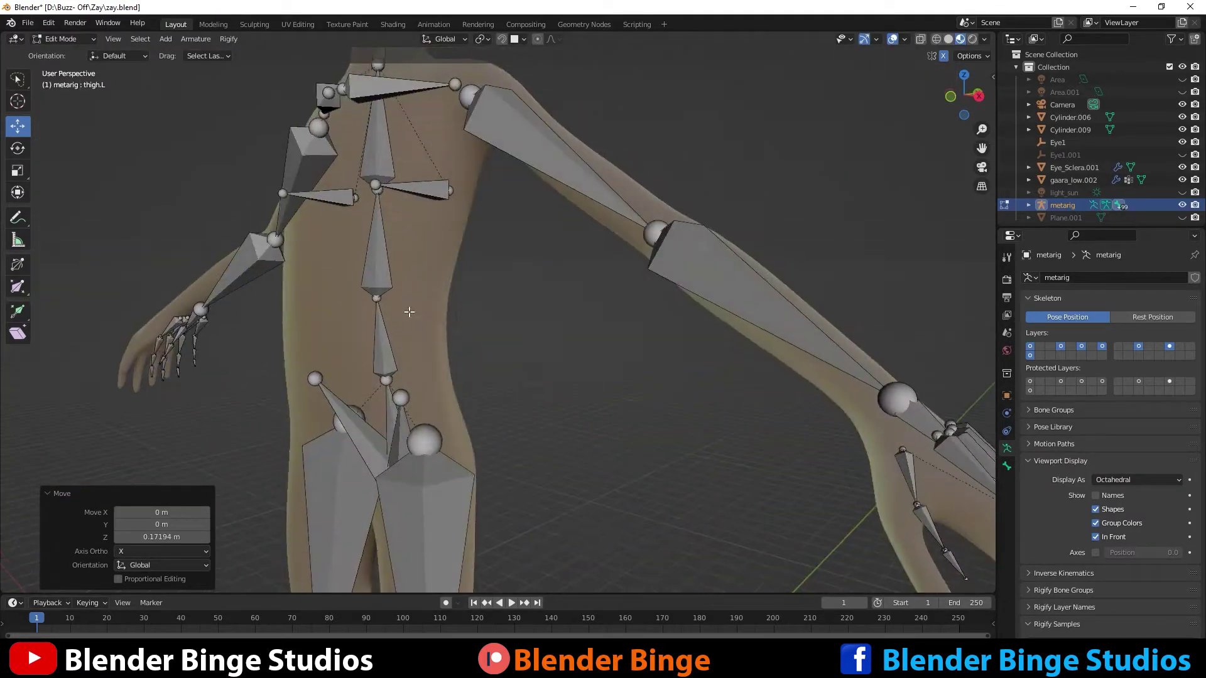
{"action": "left_click", "coordinate": [390, 307]}
{"action": "key", "text": "KP_3"}
{"action": "left_click_drag", "start_coordinate": [576, 309], "coordinate": [552, 309]}
{"action": "middle_click_drag", "start_coordinate": [526, 217], "coordinate": [652, 270], "text": "shift"}
Select the next joints in the side view and move them along Y to follow the body's profile.
{"action": "left_click", "coordinate": [282, 228]}
{"action": "scroll", "coordinate": [321, 247], "scroll_direction": "up", "scroll_amount": 2}
{"action": "middle_click_drag", "start_coordinate": [242, 151], "coordinate": [301, 295], "text": "shift"}
{"action": "scroll", "coordinate": [352, 239], "scroll_direction": "down", "scroll_amount": 3}
{"action": "left_click", "coordinate": [377, 152]}
{"action": "key", "text": "KP_3"}
{"action": "key", "text": "g"}
{"action": "key", "text": "y"}
{"action": "left_click_drag", "start_coordinate": [474, 342], "coordinate": [470, 342]}
Fine-tune the further spine joints up to the neck one by one, shifting each along Y inside the mesh.
{"action": "scroll", "coordinate": [470, 341], "scroll_direction": "up", "scroll_amount": 3}
{"action": "left_click", "coordinate": [381, 263]}
{"action": "left_click_drag", "start_coordinate": [412, 263], "coordinate": [431, 263]}
{"action": "left_click", "coordinate": [393, 207]}
{"action": "left_click_drag", "start_coordinate": [425, 208], "coordinate": [419, 209]}
{"action": "left_click", "coordinate": [385, 181]}
{"action": "middle_click_drag", "start_coordinate": [382, 139], "coordinate": [389, 234], "text": "shift"}
{"action": "scroll", "coordinate": [385, 169], "scroll_direction": "down", "scroll_amount": 2}
Lasso-select the next group of bones, then rotate and move it to match the body mesh.
{"action": "mouse_move", "coordinate": [272, 124]}
{"action": "left_mouse_down"}
{"action": "mouse_move", "coordinate": [363, 123]}
{"action": "mouse_move", "coordinate": [402, 339]}
{"action": "mouse_move", "coordinate": [314, 314]}
{"action": "left_mouse_up"}
{"action": "mouse_move", "coordinate": [368, 224]}
{"action": "left_mouse_down"}
{"action": "mouse_move", "coordinate": [405, 209]}
{"action": "mouse_move", "coordinate": [344, 206]}
{"action": "left_mouse_up"}
{"action": "left_click", "coordinate": [18, 148]}
{"action": "key", "text": "g"}
{"action": "left_click", "coordinate": [344, 205]}
{"action": "middle_click_drag", "start_coordinate": [345, 204], "coordinate": [310, 137], "text": "shift"}
{"action": "left_click", "coordinate": [423, 224]}
{"action": "left_click", "coordinate": [18, 126]}
{"action": "scroll", "coordinate": [391, 178], "scroll_direction": "up", "scroll_amount": 2}
{"action": "left_click_drag", "start_coordinate": [390, 178], "coordinate": [352, 182]}
{"action": "scroll", "coordinate": [353, 183], "scroll_direction": "down", "scroll_amount": 4}
In the top view, rotate the left hand bones -7.72° about Z and move them onto the hand mesh.
{"action": "middle_click_drag", "start_coordinate": [428, 253], "coordinate": [382, 113], "text": "shift"}
{"action": "middle_click_drag", "start_coordinate": [382, 264], "coordinate": [547, 289]}
{"action": "left_click_drag", "start_coordinate": [552, 292], "coordinate": [468, 443]}
{"action": "key", "text": "KP_3"}
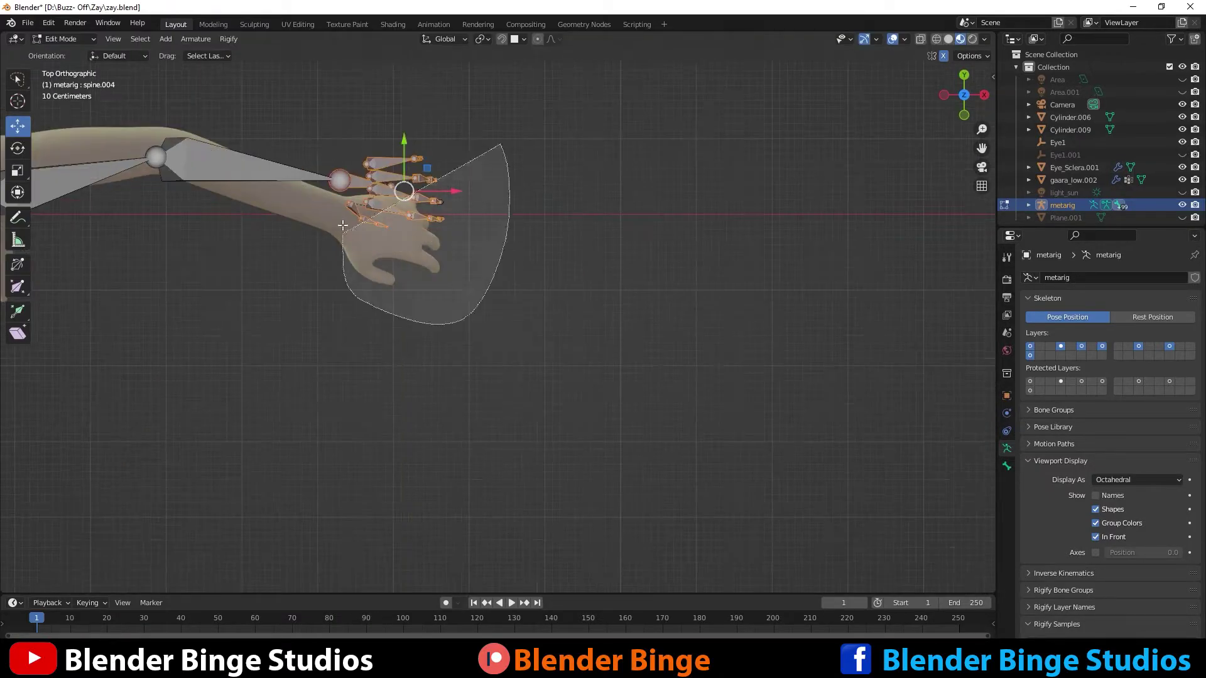
{"action": "left_click", "coordinate": [17, 149]}
{"action": "left_click_drag", "start_coordinate": [391, 270], "coordinate": [387, 269]}
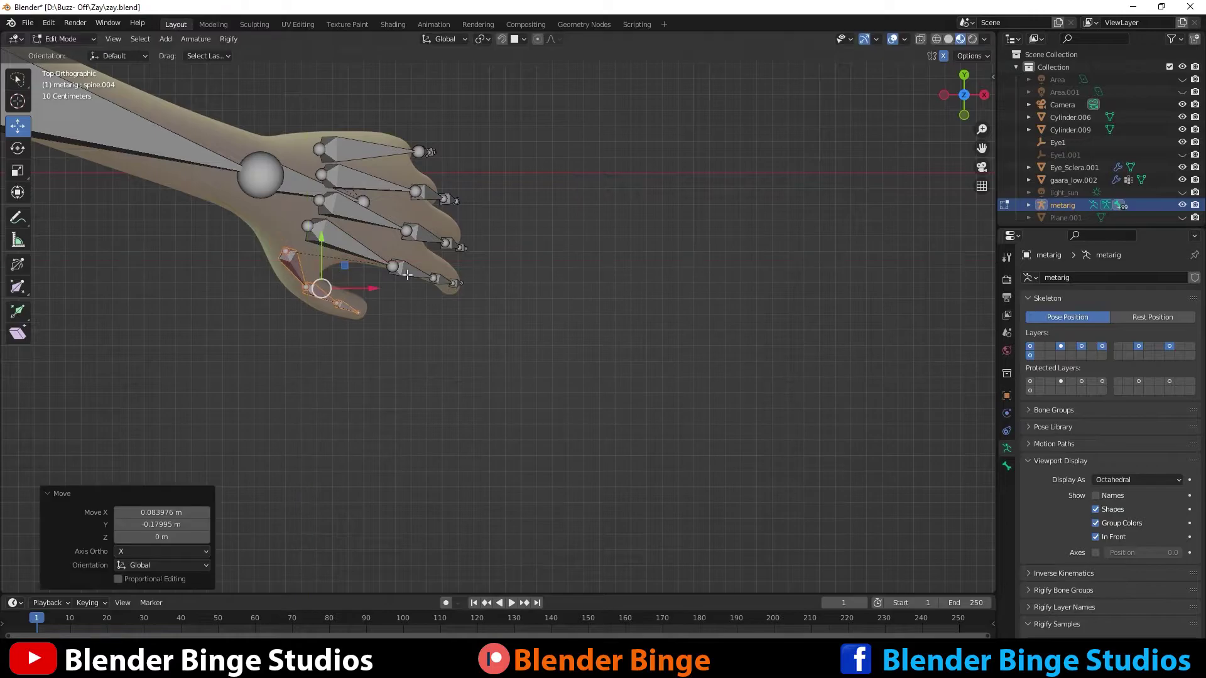
{"action": "left_click", "coordinate": [407, 275]}
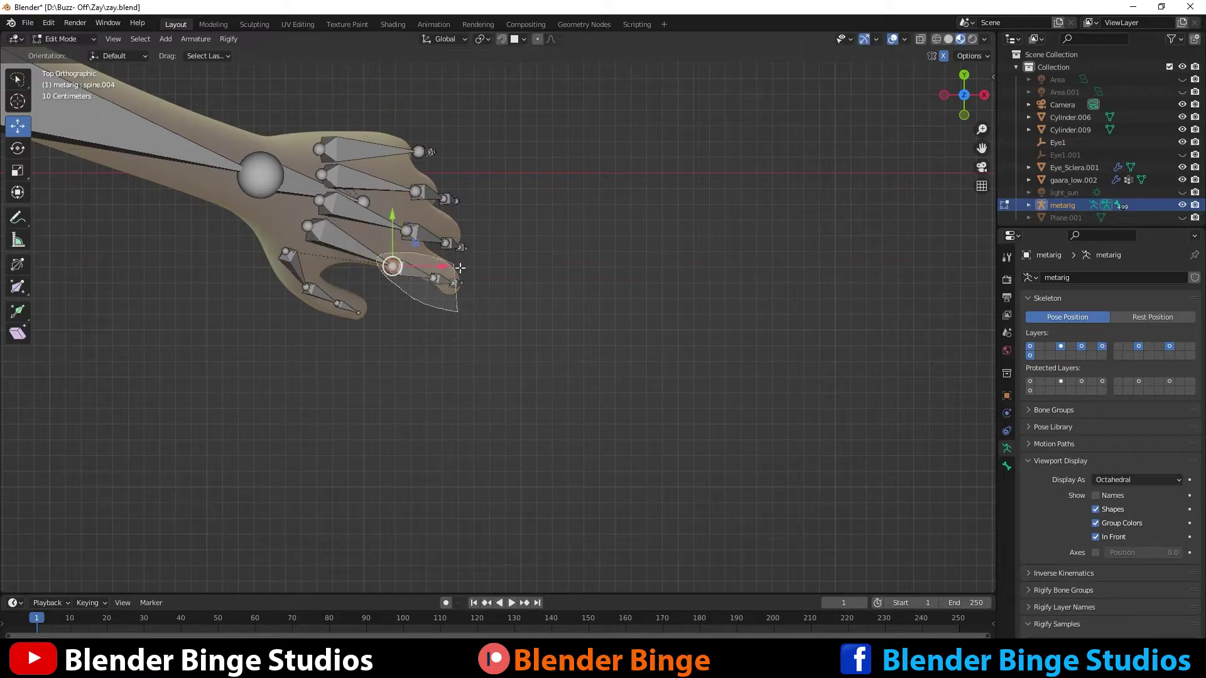
Rotate the outer index finger bones of the left hand and nudge them into the index finger.
{"action": "left_click", "coordinate": [18, 148]}
{"action": "left_click_drag", "start_coordinate": [395, 299], "coordinate": [395, 285]}
{"action": "left_click", "coordinate": [18, 126]}
{"action": "left_click_drag", "start_coordinate": [427, 222], "coordinate": [426, 225]}
Shift the outer middle finger bones about 0.05 m along Y, rotate them into the finger, and adjust the neighbouring finger.
{"action": "left_click_drag", "start_coordinate": [500, 248], "coordinate": [403, 224]}
{"action": "left_click_drag", "start_coordinate": [440, 200], "coordinate": [441, 181]}
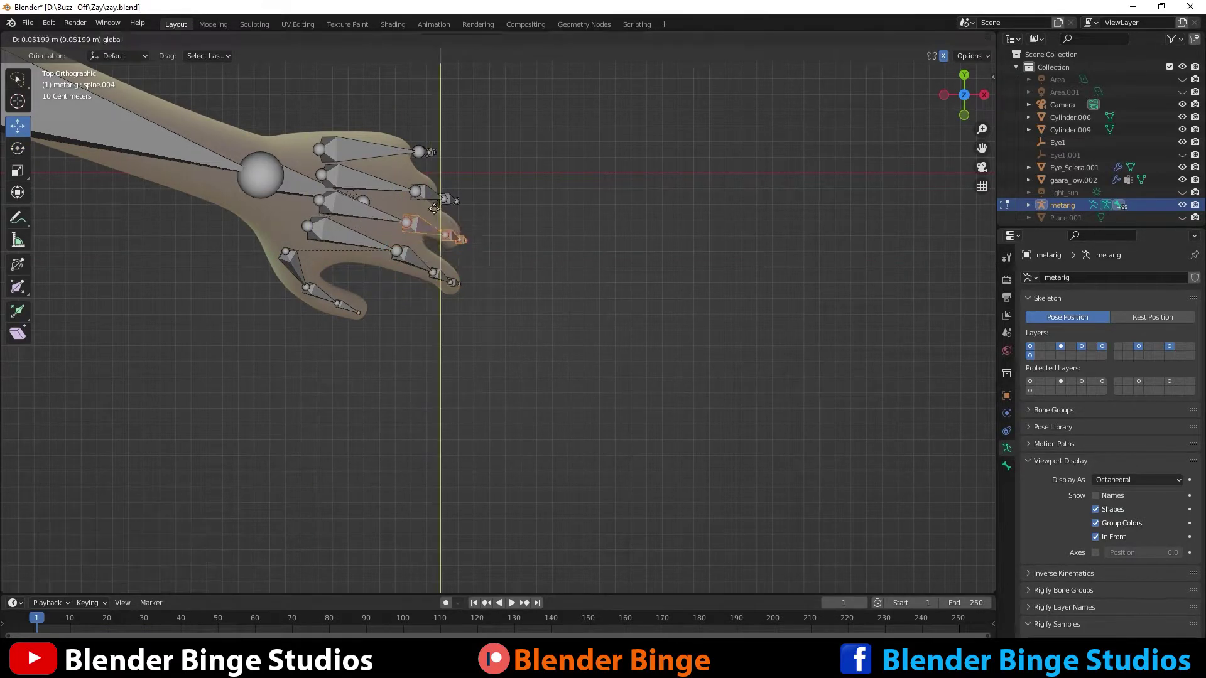
{"action": "left_click", "coordinate": [18, 148]}
{"action": "left_click_drag", "start_coordinate": [409, 257], "coordinate": [400, 247]}
{"action": "left_click", "coordinate": [18, 126]}
{"action": "left_click_drag", "start_coordinate": [459, 198], "coordinate": [449, 157]}
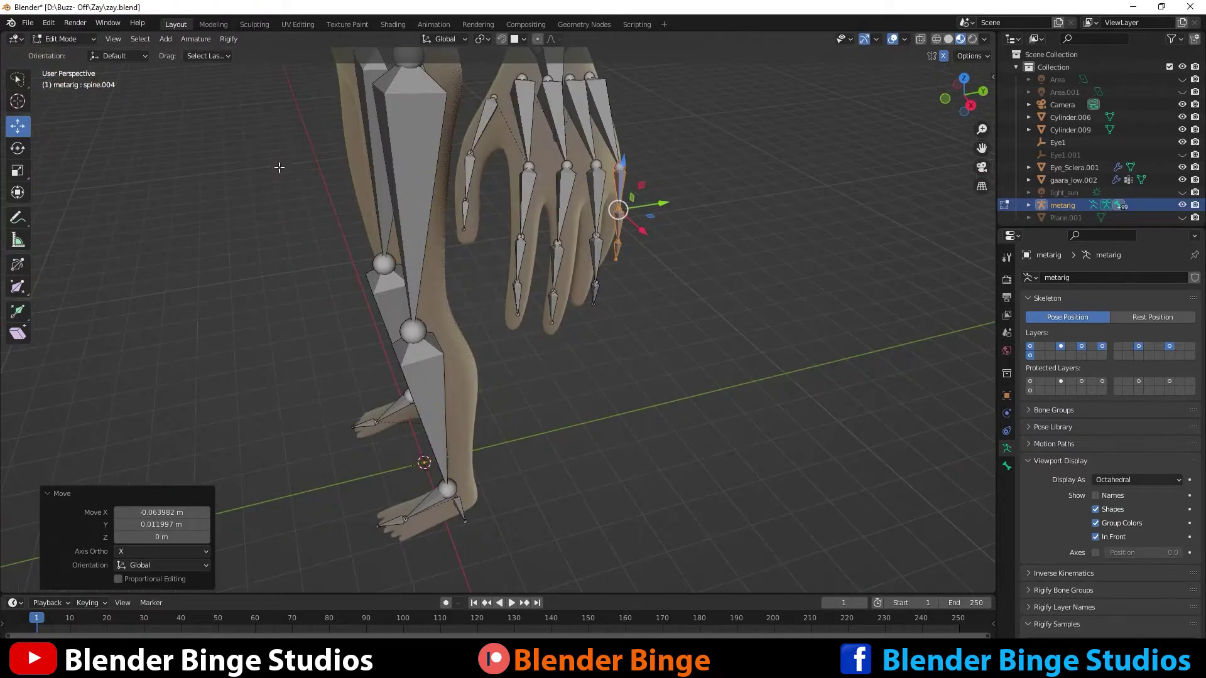
{"action": "middle_click_drag", "start_coordinate": [279, 167], "coordinate": [254, 215]}
Nudge the remaining joints one at a time so the bones line up with the mesh.
{"action": "mouse_move", "coordinate": [345, 233]}
{"action": "left_mouse_down"}
{"action": "mouse_move", "coordinate": [382, 301]}
{"action": "mouse_move", "coordinate": [351, 375]}
{"action": "left_mouse_up"}
{"action": "left_click_drag", "start_coordinate": [401, 333], "coordinate": [410, 332]}
{"action": "left_click", "coordinate": [364, 306]}
{"action": "middle_click_drag", "start_coordinate": [371, 333], "coordinate": [393, 307]}
{"action": "left_click_drag", "start_coordinate": [396, 308], "coordinate": [400, 306]}
{"action": "left_click", "coordinate": [296, 360]}
{"action": "left_click_drag", "start_coordinate": [344, 350], "coordinate": [347, 349]}
{"action": "middle_click_drag", "start_coordinate": [314, 320], "coordinate": [298, 349]}
{"action": "left_click", "coordinate": [298, 349]}
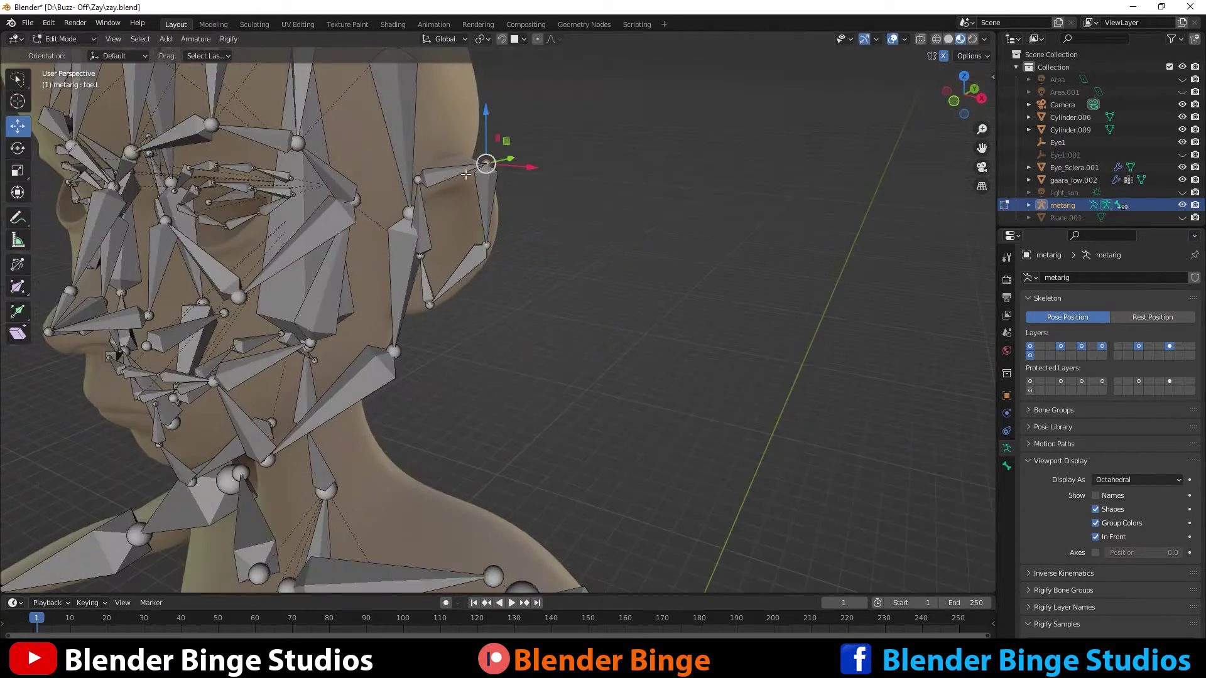
Reposition the ear, forehead and left eye joints one at a time onto the head mesh, raising the inner forehead joint about 0.072 m.
{"action": "key", "text": "g"}
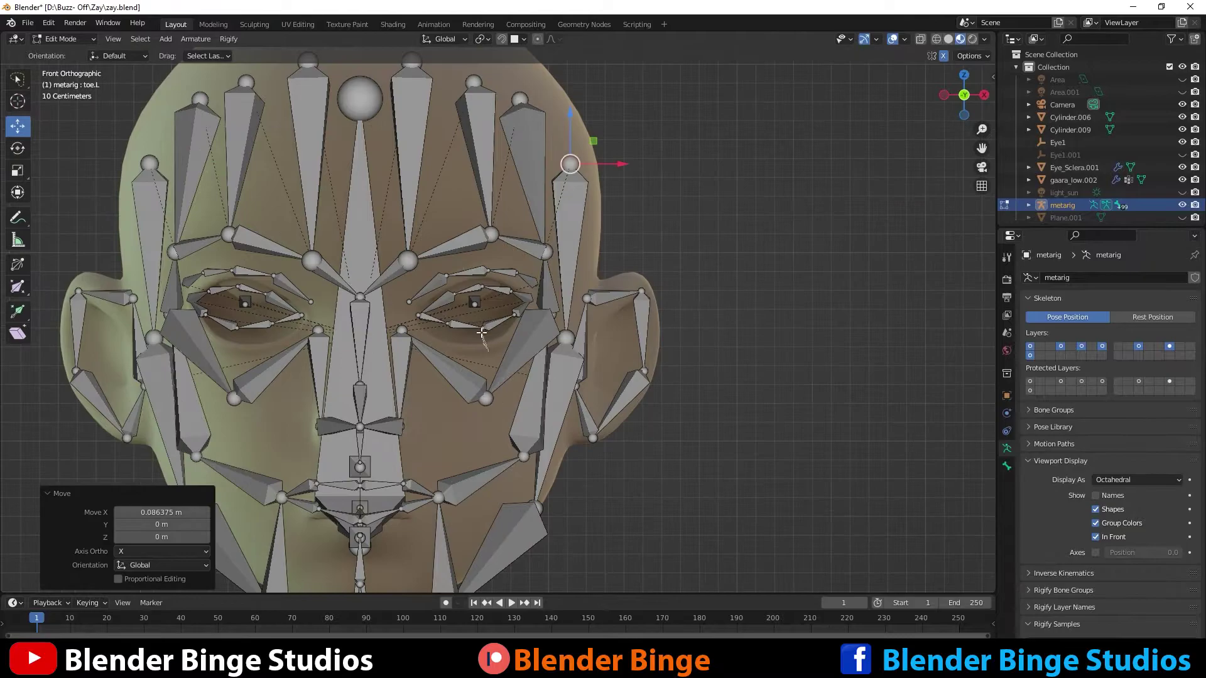
{"action": "left_click_drag", "start_coordinate": [481, 333], "coordinate": [478, 322]}
{"action": "left_click", "coordinate": [450, 325]}
{"action": "left_click_drag", "start_coordinate": [482, 329], "coordinate": [388, 318]}
{"action": "scroll", "coordinate": [501, 316], "scroll_direction": "up", "scroll_amount": 1}
{"action": "left_click", "coordinate": [402, 316]}
{"action": "left_click_drag", "start_coordinate": [453, 290], "coordinate": [448, 286]}
{"action": "left_click_drag", "start_coordinate": [480, 280], "coordinate": [520, 336]}
{"action": "left_click", "coordinate": [518, 313]}
{"action": "left_click_drag", "start_coordinate": [429, 347], "coordinate": [427, 352]}
{"action": "left_click_drag", "start_coordinate": [398, 297], "coordinate": [386, 297]}
{"action": "left_click", "coordinate": [435, 266]}
{"action": "left_click_drag", "start_coordinate": [438, 267], "coordinate": [436, 262]}
Nudge the remaining brow and face joints individually so the facial bones follow the head mesh from every side.
{"action": "left_click", "coordinate": [486, 260]}
{"action": "left_click_drag", "start_coordinate": [509, 237], "coordinate": [548, 232]}
{"action": "left_click", "coordinate": [520, 262]}
{"action": "left_click", "coordinate": [490, 217]}
{"action": "left_click_drag", "start_coordinate": [490, 173], "coordinate": [490, 161]}
{"action": "left_click", "coordinate": [554, 237]}
{"action": "scroll", "coordinate": [498, 283], "scroll_direction": "down", "scroll_amount": 2}
{"action": "left_click", "coordinate": [418, 331]}
{"action": "left_click_drag", "start_coordinate": [443, 306], "coordinate": [446, 324]}
{"action": "middle_click_drag", "start_coordinate": [520, 339], "coordinate": [377, 333]}
{"action": "scroll", "coordinate": [496, 302], "scroll_direction": "down", "scroll_amount": 3}
{"action": "left_click", "coordinate": [544, 219]}
{"action": "left_click_drag", "start_coordinate": [581, 219], "coordinate": [570, 220]}
{"action": "middle_click_drag", "start_coordinate": [477, 264], "coordinate": [568, 269]}
{"action": "scroll", "coordinate": [568, 269], "scroll_direction": "down", "scroll_amount": 4}
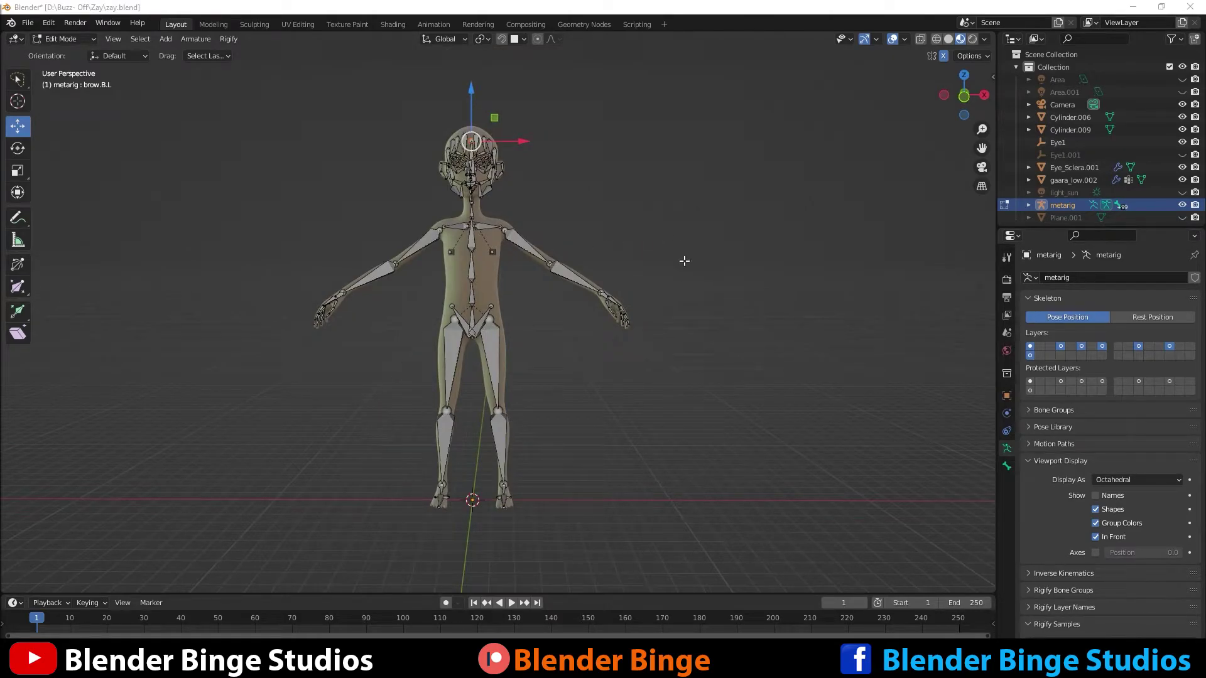
Leave bone editing and return the metarig to Object Mode.
{"action": "left_click", "coordinate": [76, 39]}
{"action": "left_click", "coordinate": [72, 51]}
{"action": "middle_click_drag", "start_coordinate": [351, 186], "coordinate": [369, 193]}
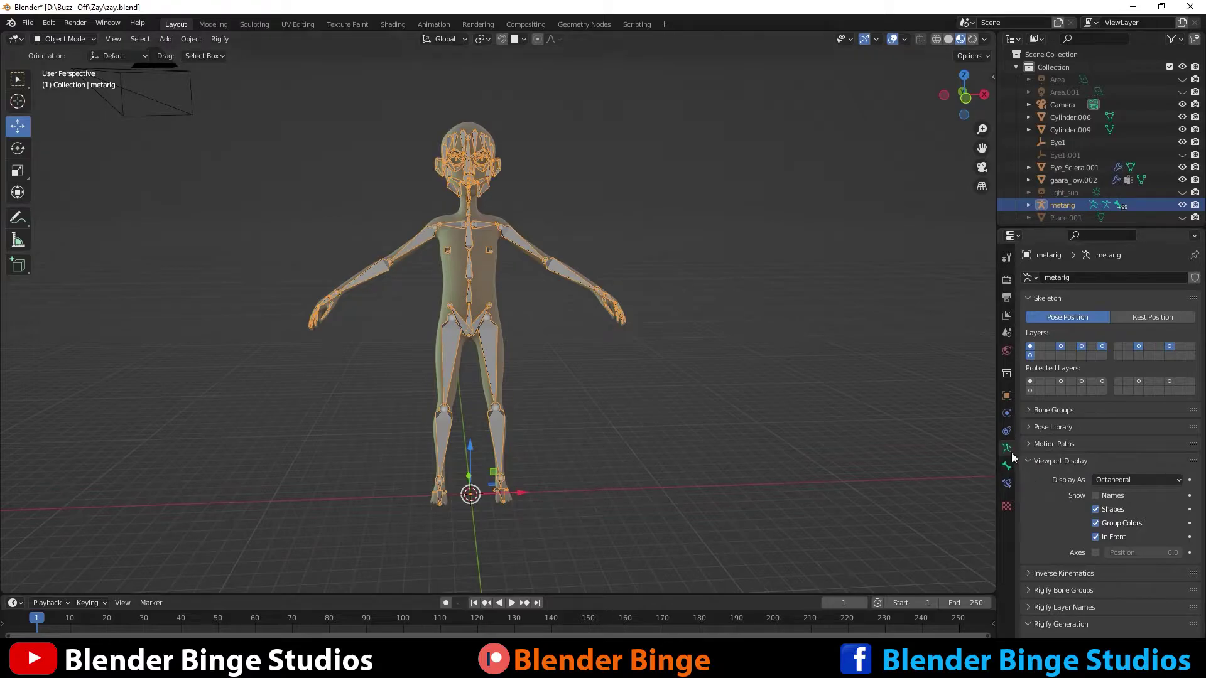
Try to generate the Rigify control rig from the metarig and undo the generation.
{"action": "scroll", "coordinate": [1076, 482], "scroll_direction": "down", "scroll_amount": 5}
{"action": "left_click", "coordinate": [1101, 594]}
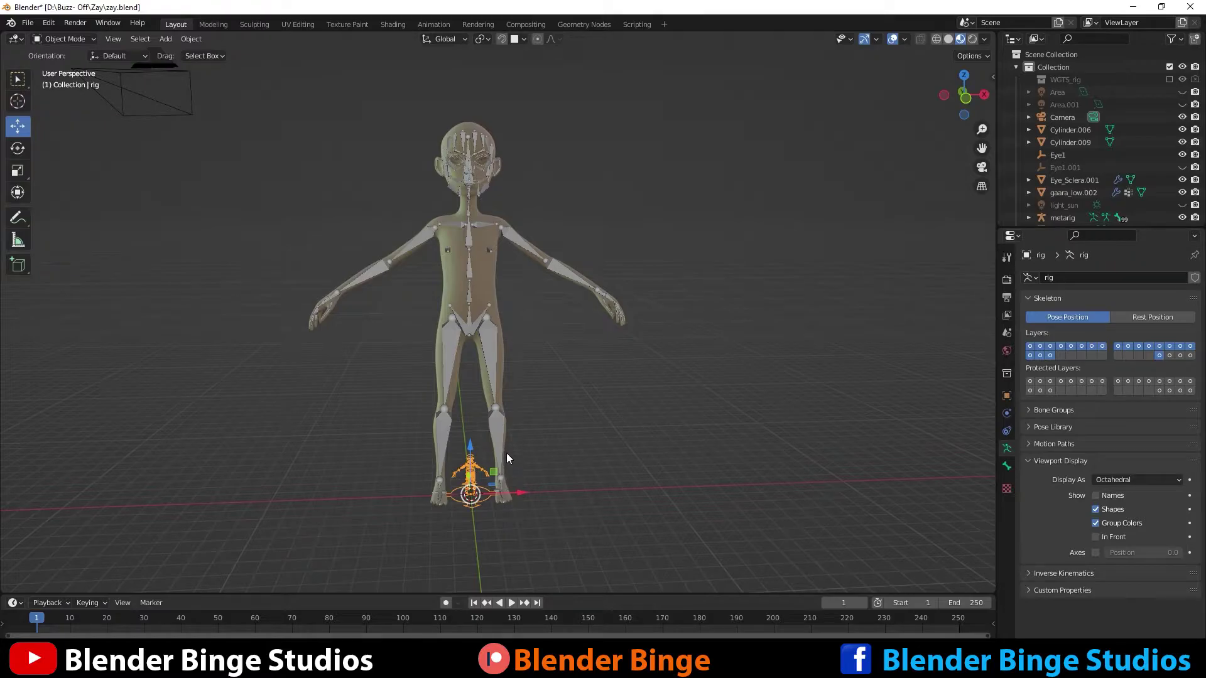
{"action": "key", "text": "ctrl+z"}
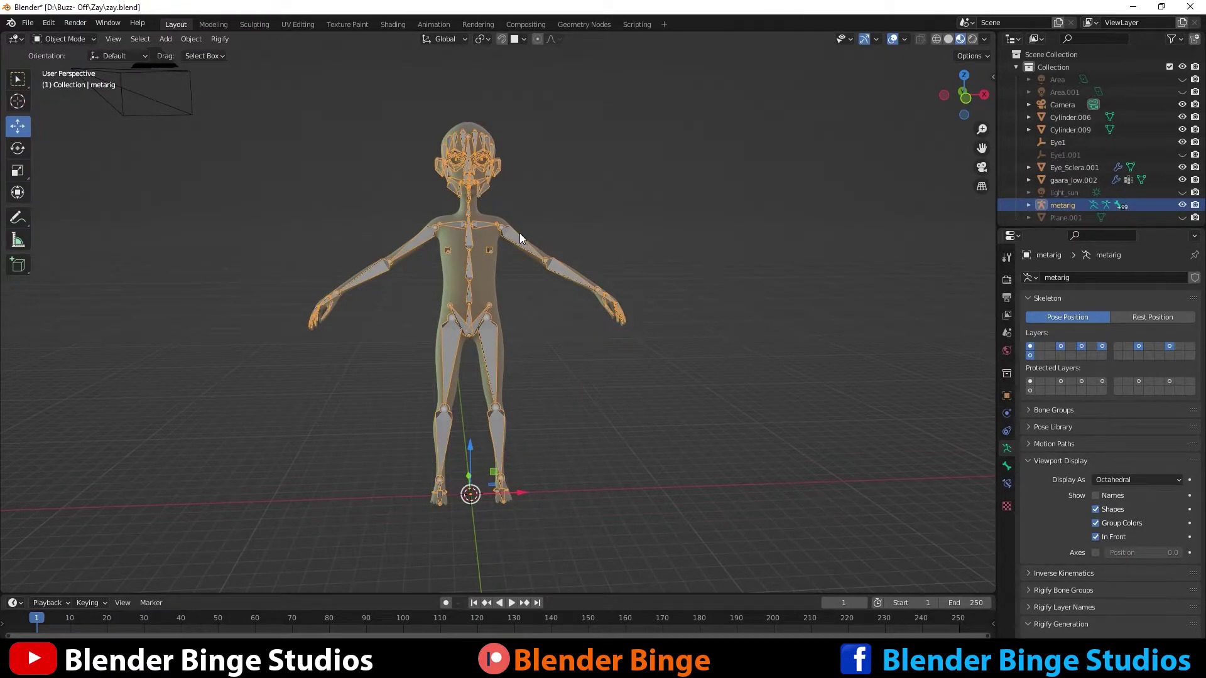
Apply the metarig's scale and generate the Rigify control rig from it.
{"action": "key", "text": "ctrl+a"}
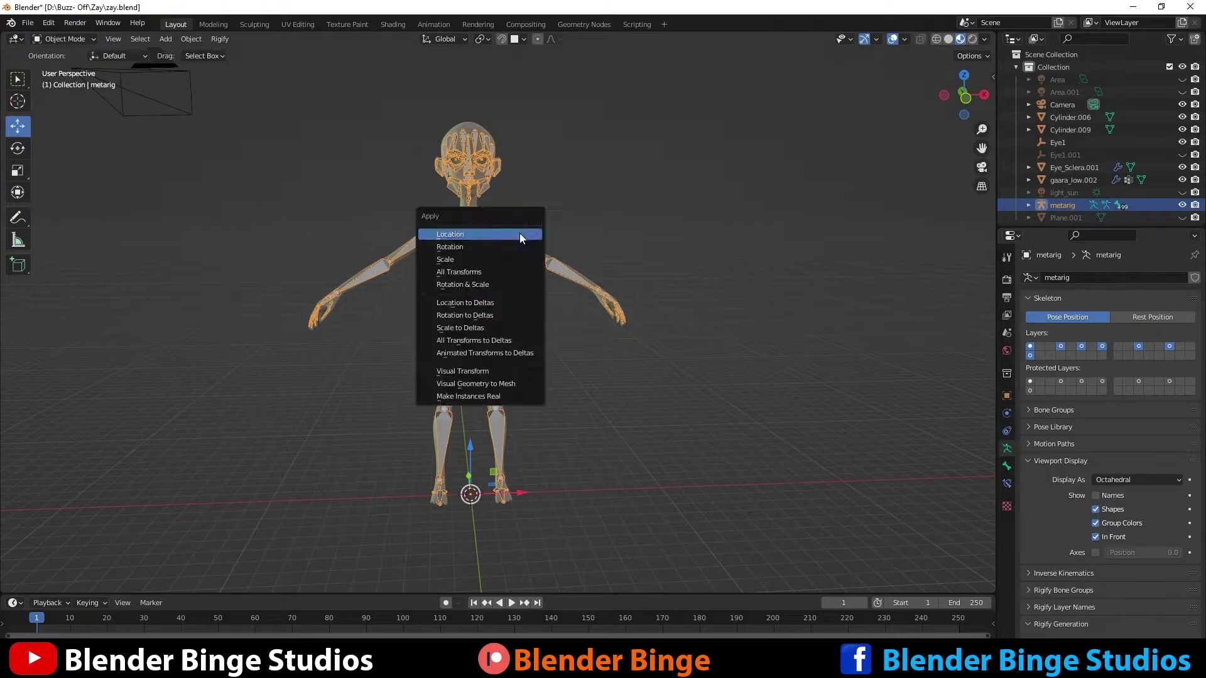
{"action": "left_click", "coordinate": [476, 259]}
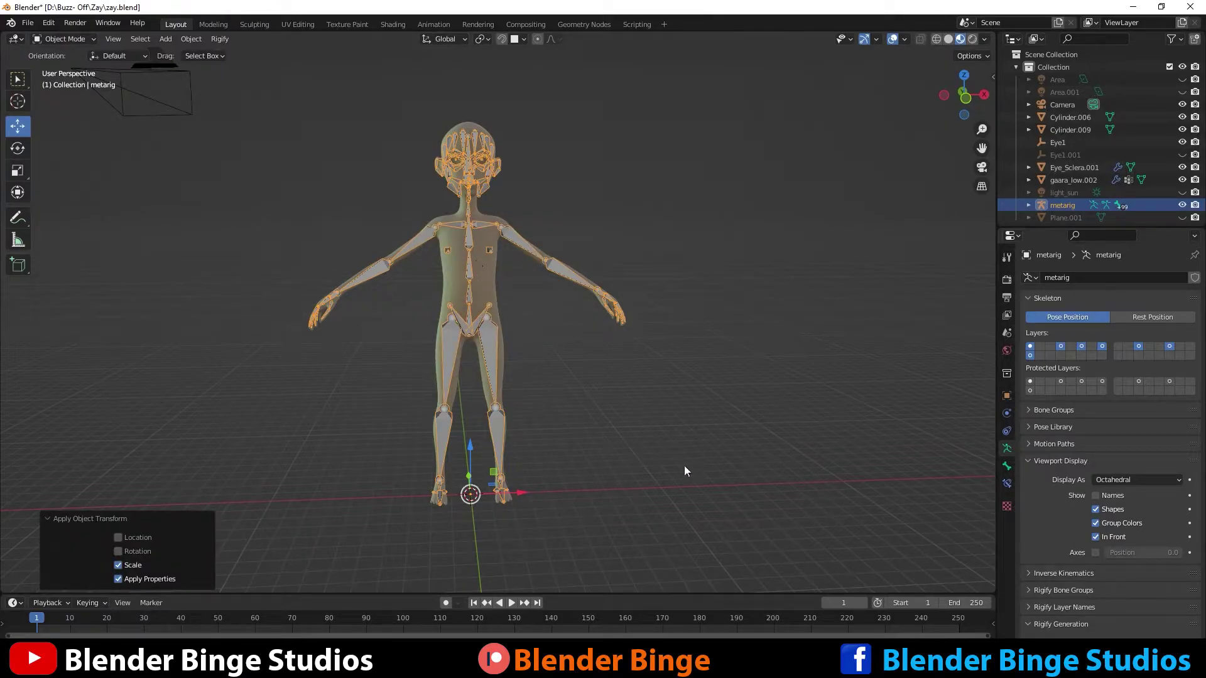
{"action": "scroll", "coordinate": [1079, 531], "scroll_direction": "down", "scroll_amount": 3}
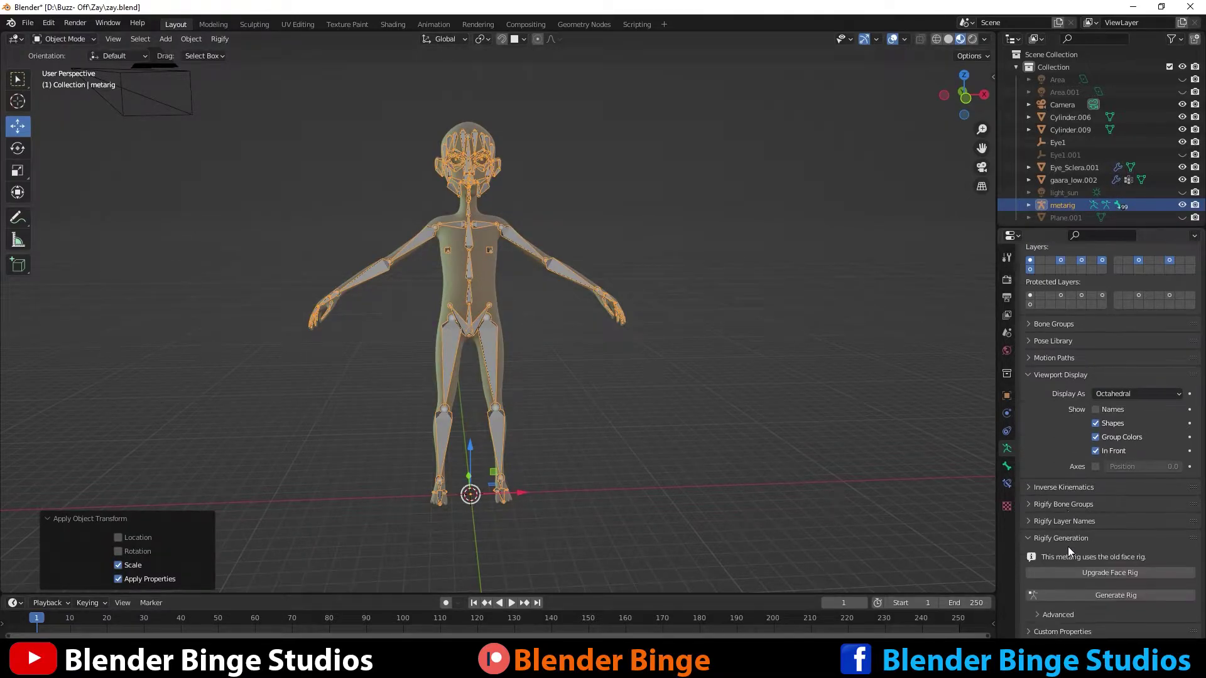
{"action": "left_click", "coordinate": [1087, 596]}
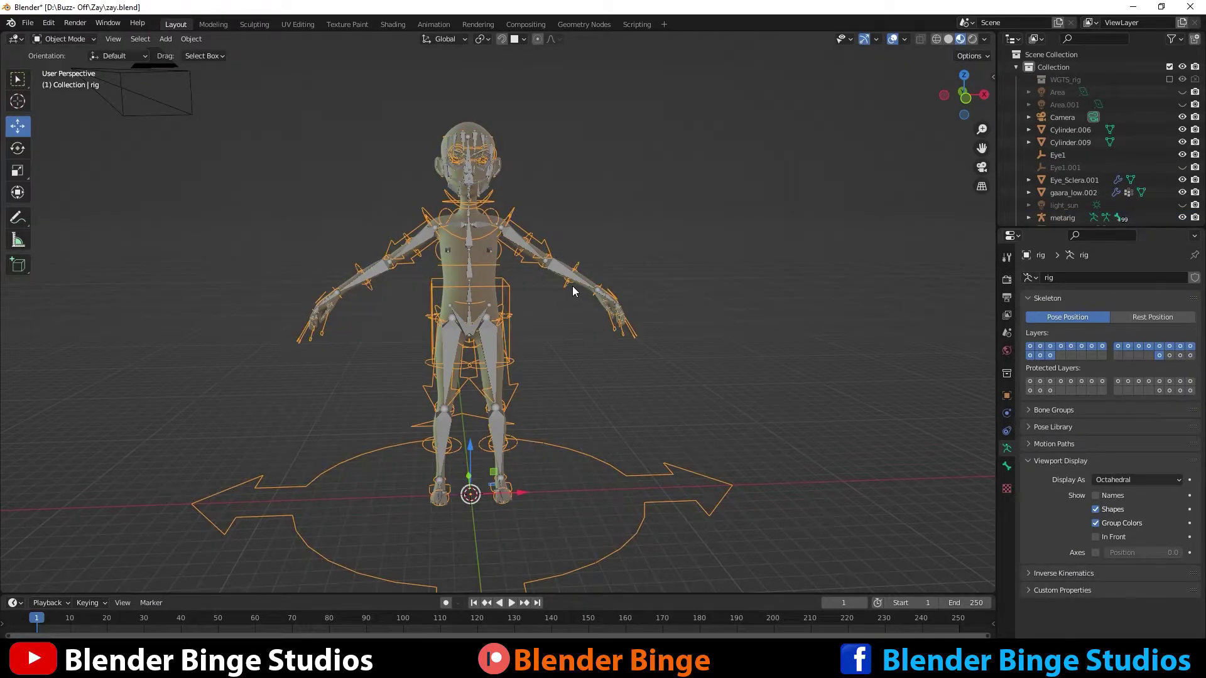
Select the metarig and turn off its In Front display so it no longer draws over the body.
{"action": "middle_click_drag", "start_coordinate": [643, 125], "coordinate": [498, 216]}
{"action": "scroll", "coordinate": [481, 266], "scroll_direction": "up", "scroll_amount": 2}
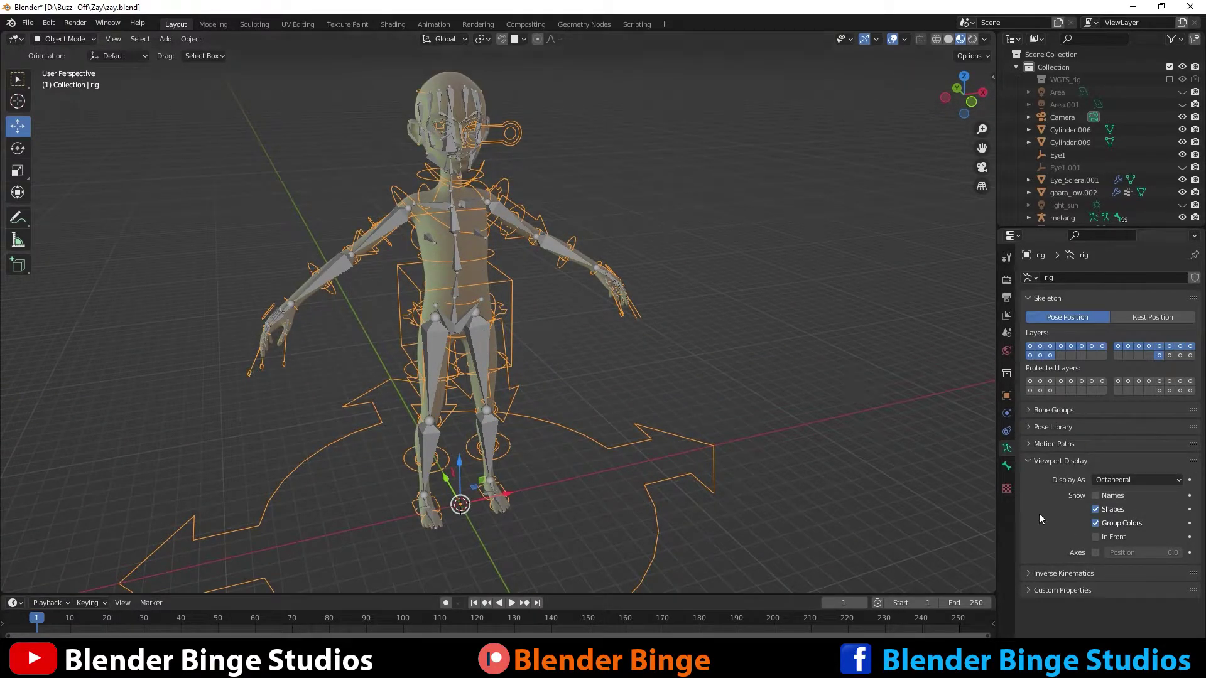
{"action": "left_click", "coordinate": [487, 338]}
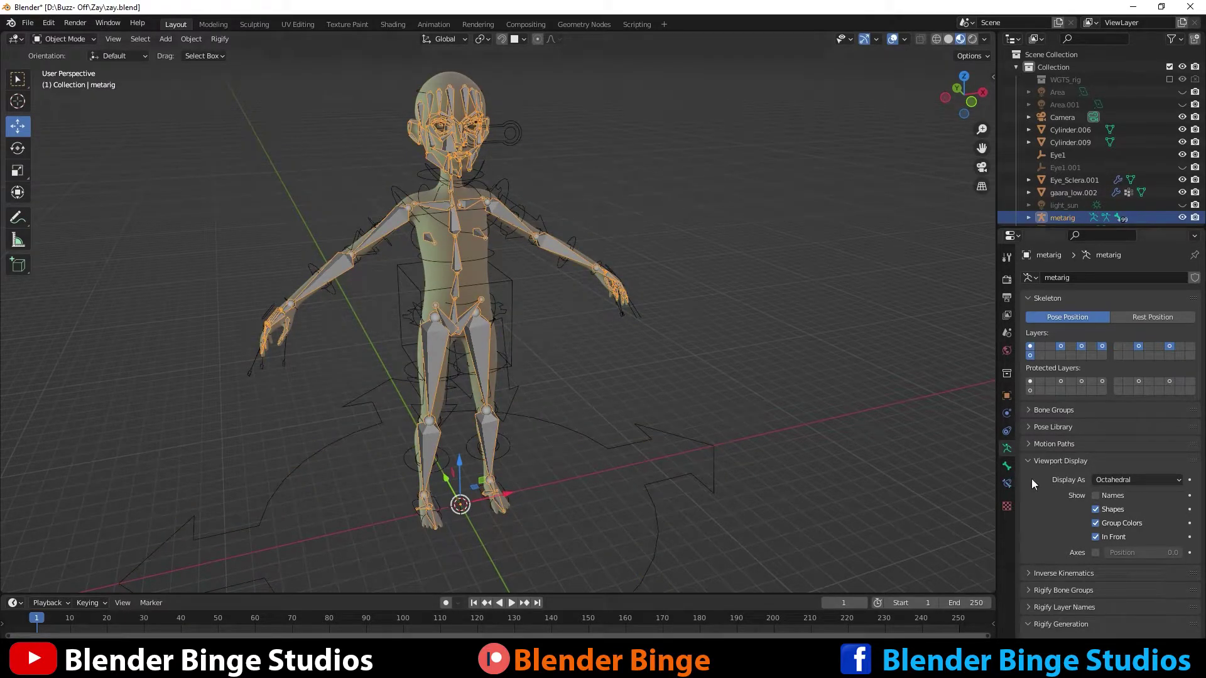
{"action": "left_click", "coordinate": [1095, 537]}
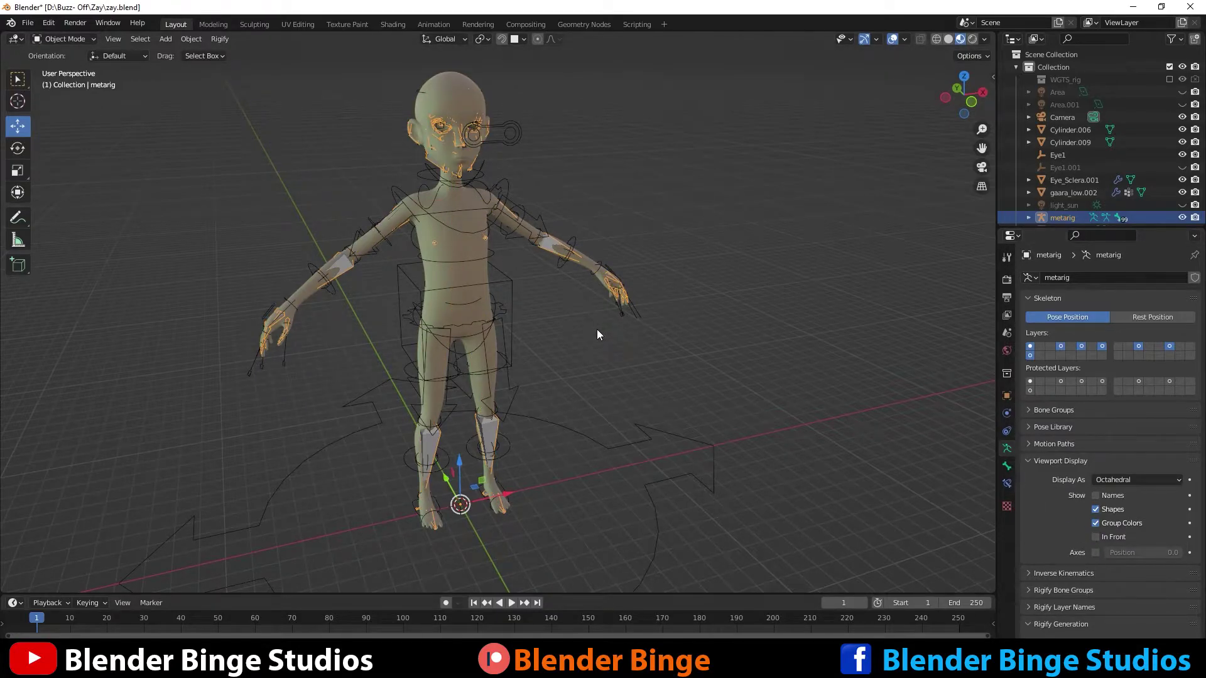
{"action": "left_click", "coordinate": [565, 303]}
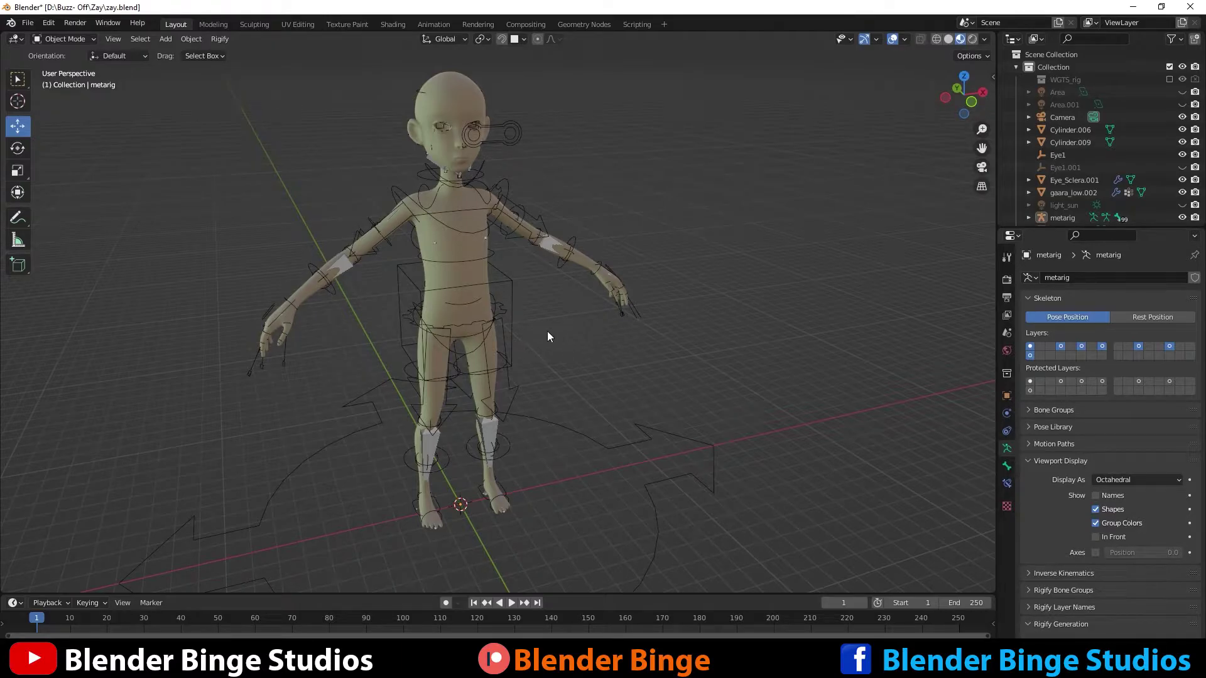
{"action": "middle_click_drag", "start_coordinate": [548, 330], "coordinate": [540, 331]}
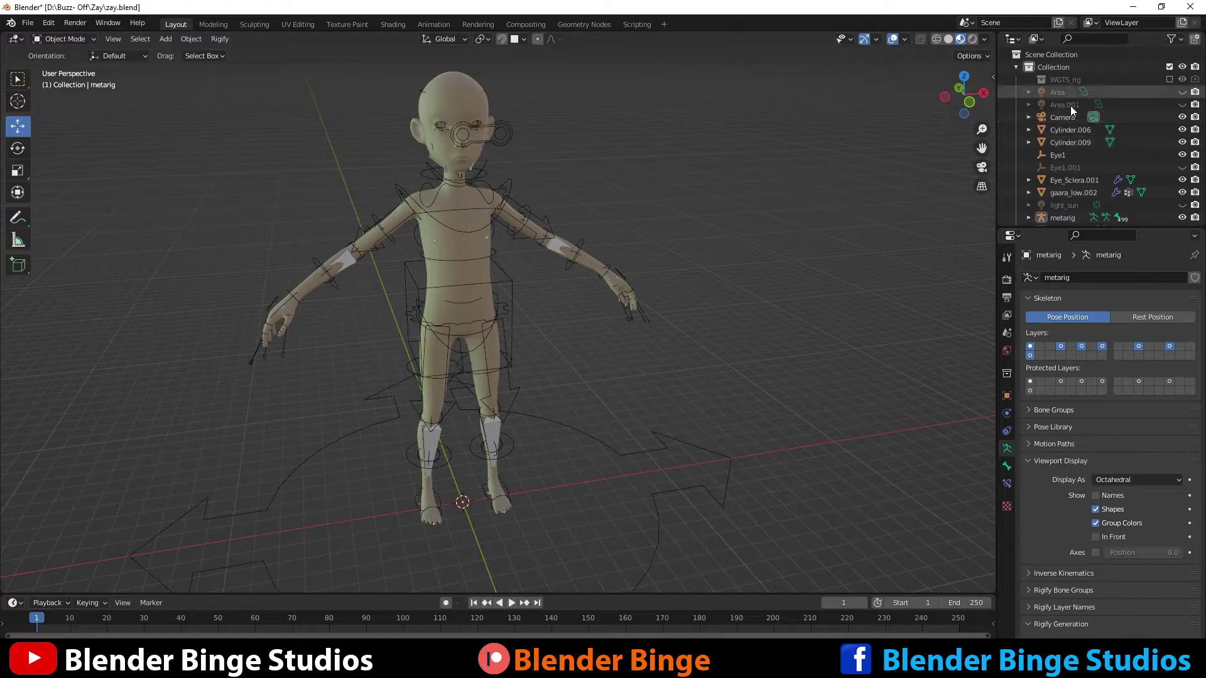
Move the metarig into a new collection named Rig.
{"action": "scroll", "coordinate": [1075, 149], "scroll_direction": "down", "scroll_amount": 2}
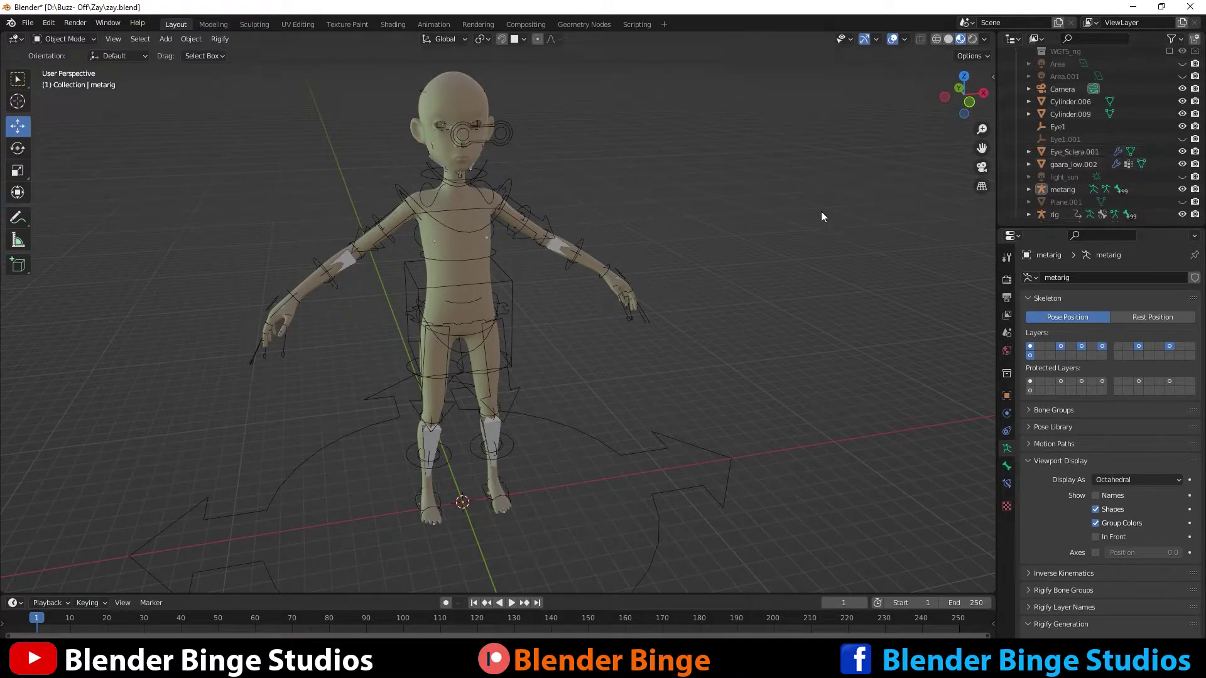
{"action": "left_click", "coordinate": [569, 427]}
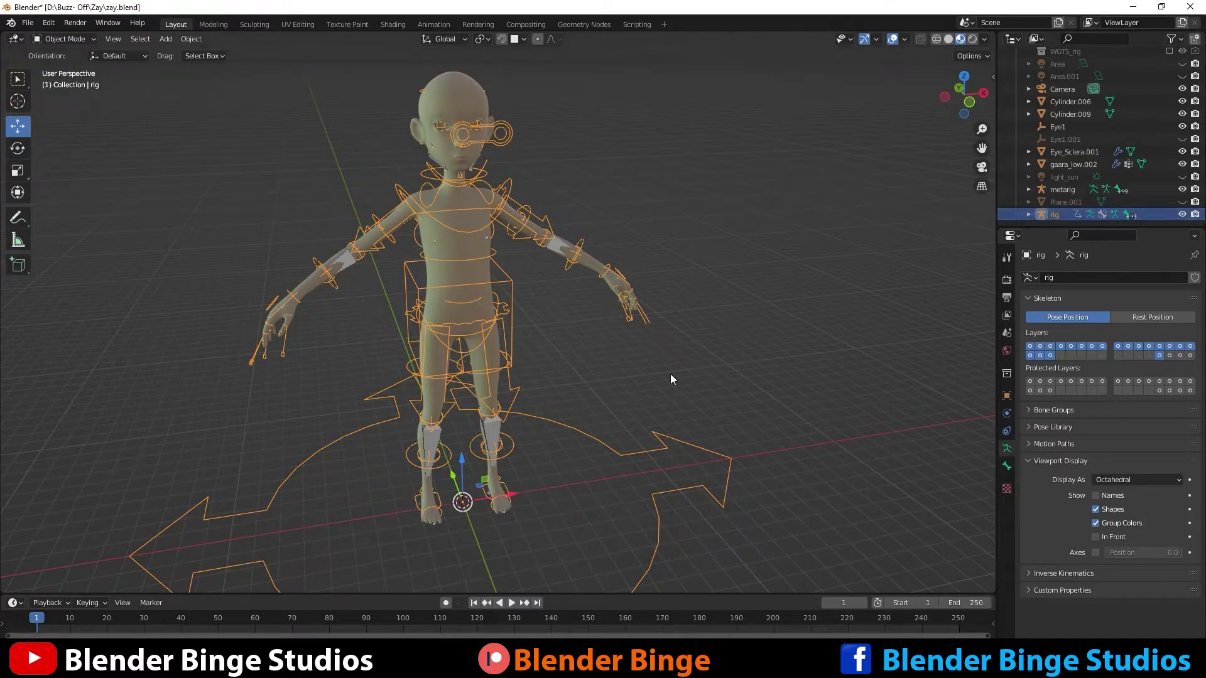
{"action": "left_click", "coordinate": [1061, 190]}
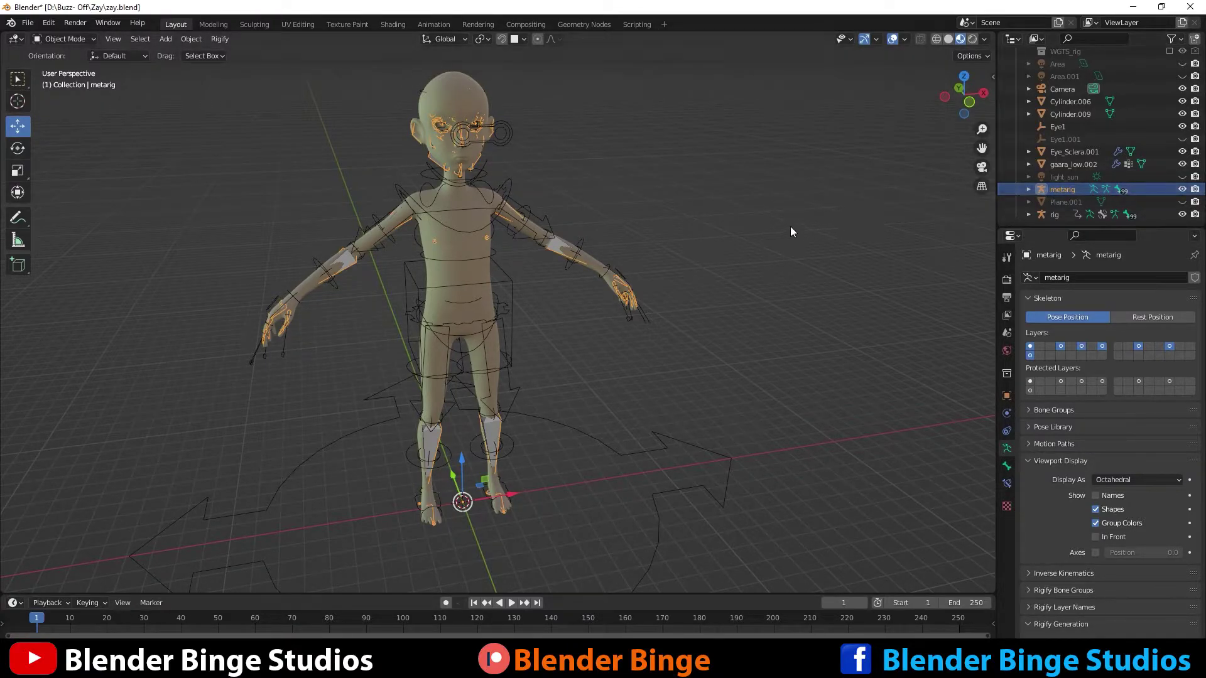
{"action": "key", "text": "m"}
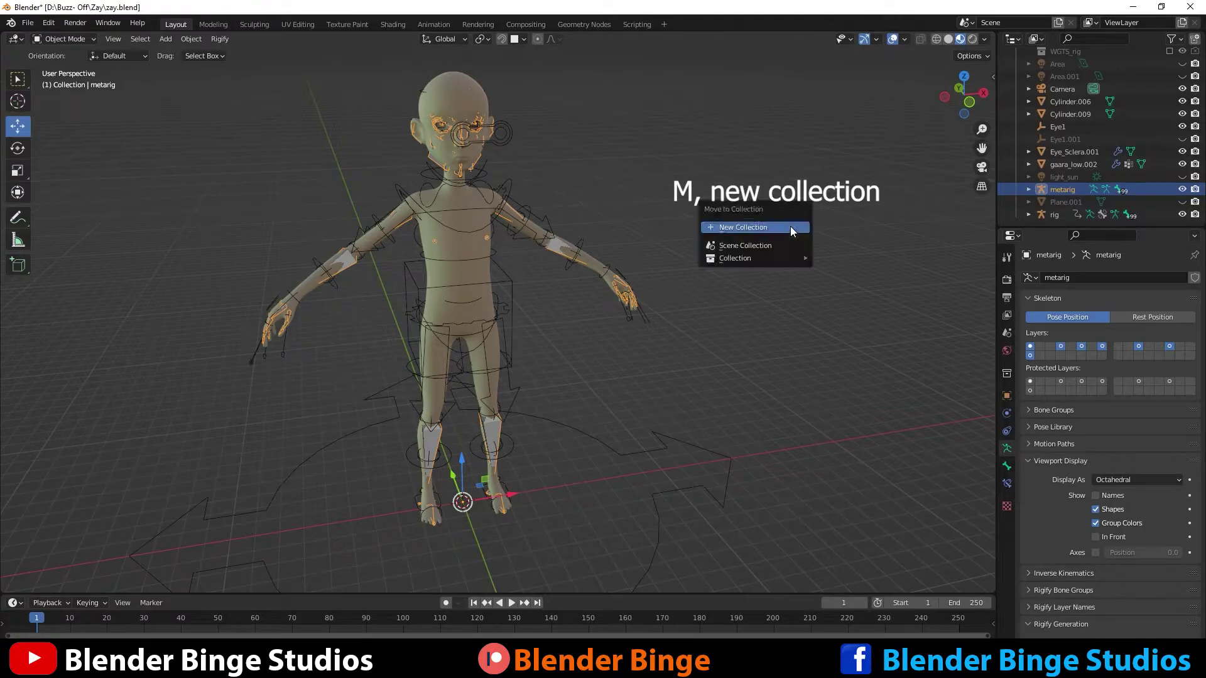
{"action": "left_click", "coordinate": [767, 227]}
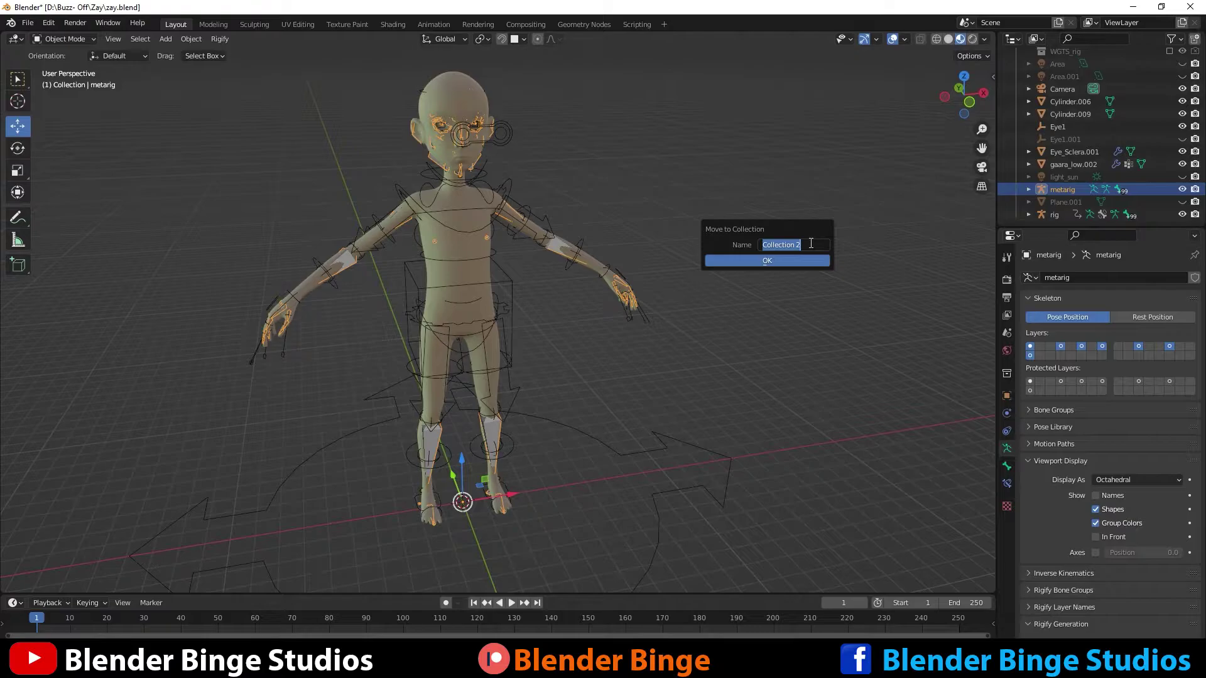
{"action": "type", "text": "Rig"}
{"action": "left_click", "coordinate": [781, 259]}
Hide the Rig collection containing the metarig in the viewport.
{"action": "scroll", "coordinate": [1052, 187], "scroll_direction": "down", "scroll_amount": 1}
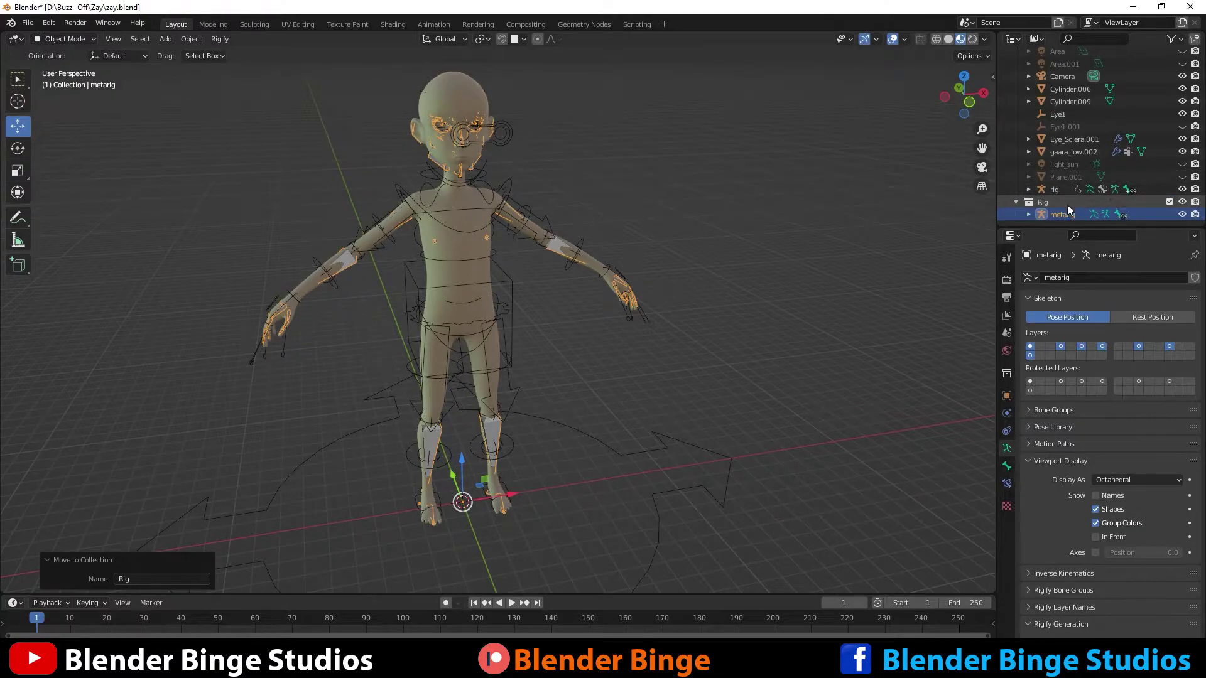
{"action": "left_click", "coordinate": [1053, 190]}
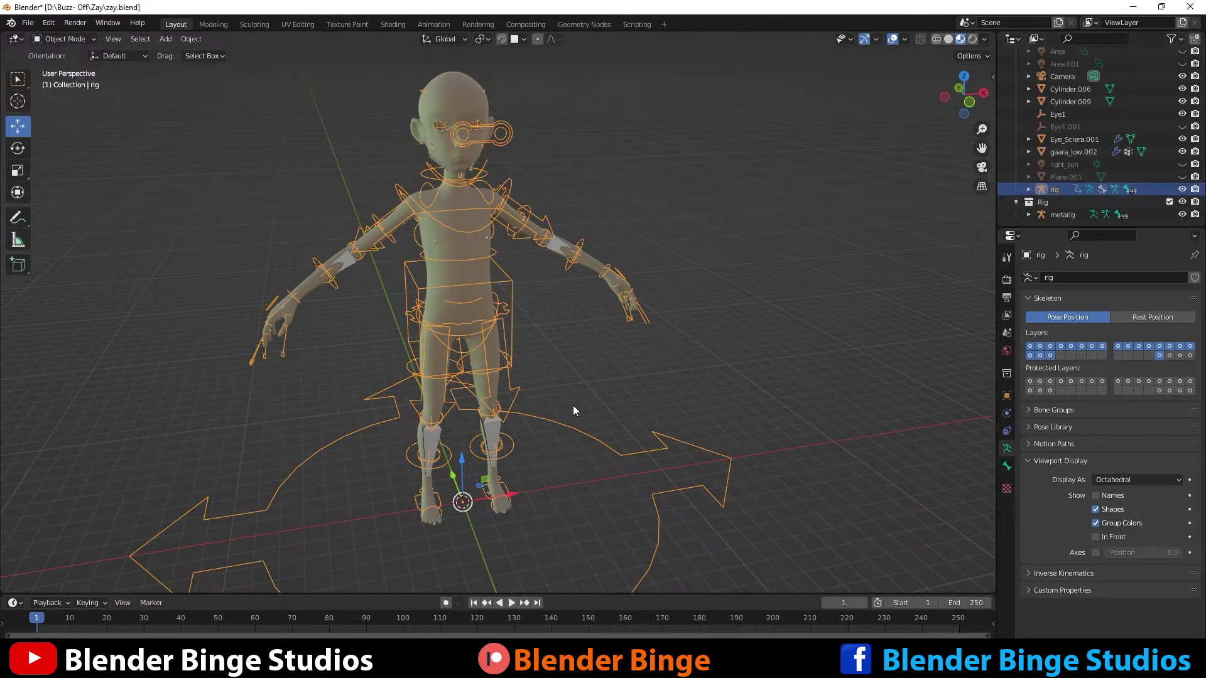
{"action": "left_click", "coordinate": [1044, 202]}
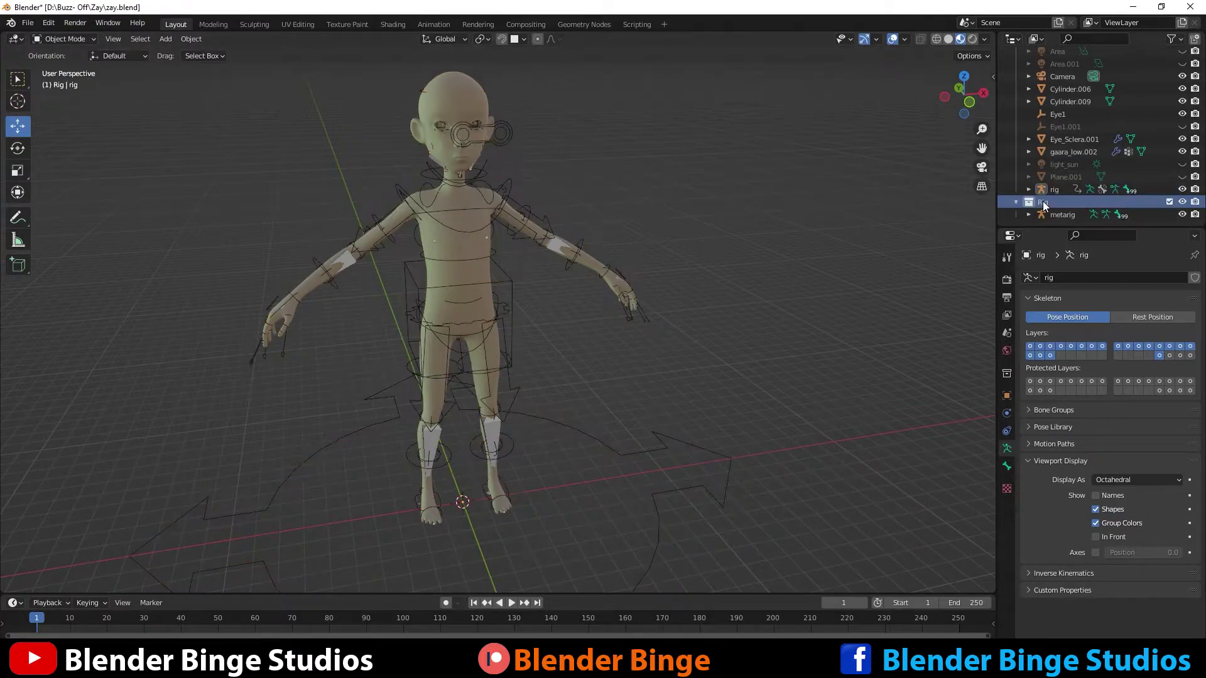
{"action": "left_click", "coordinate": [1060, 214]}
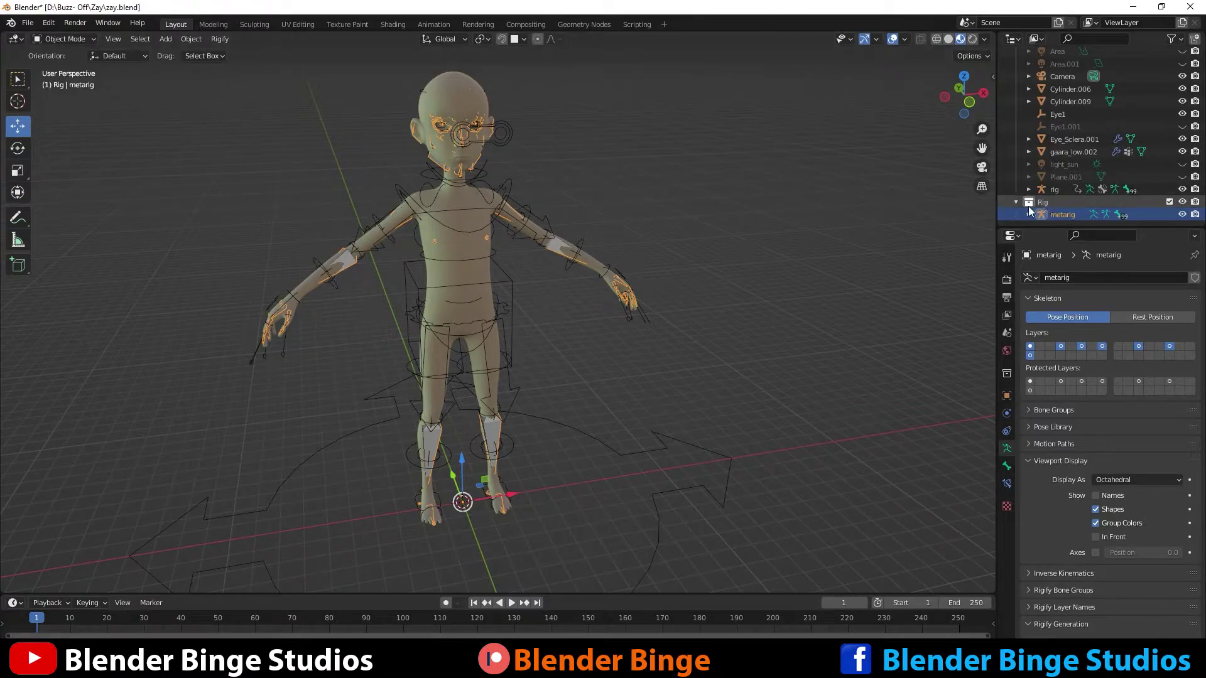
{"action": "left_click", "coordinate": [1065, 199]}
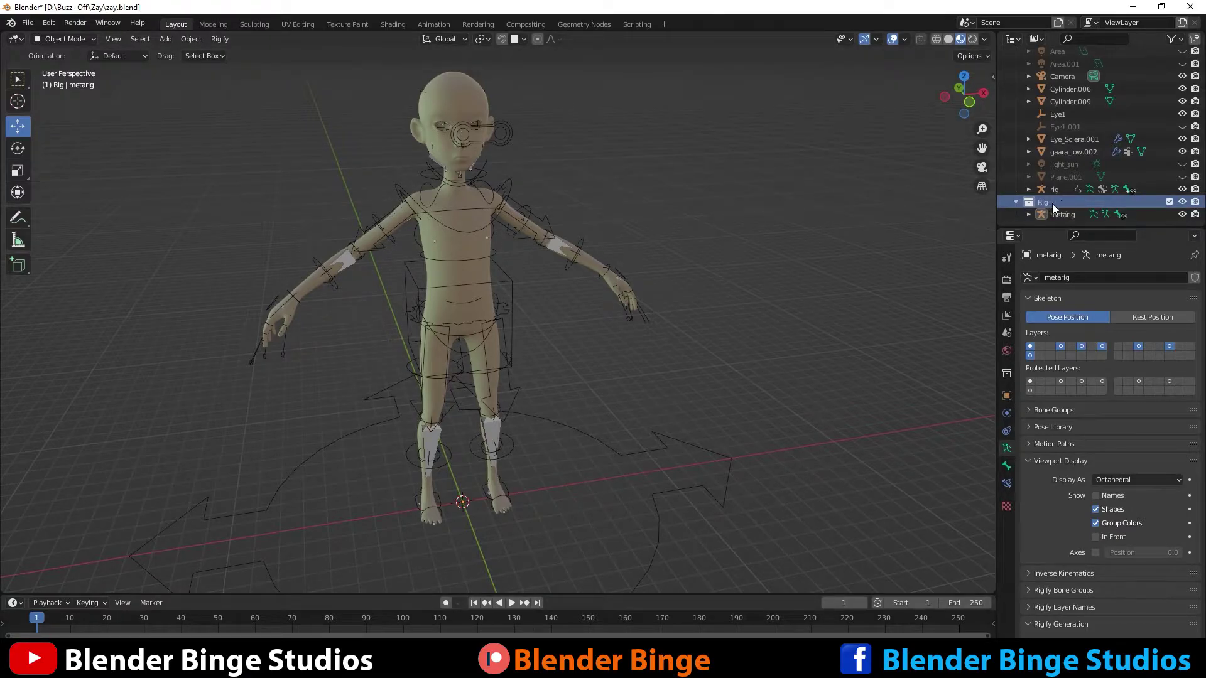
{"action": "left_click", "coordinate": [1183, 202]}
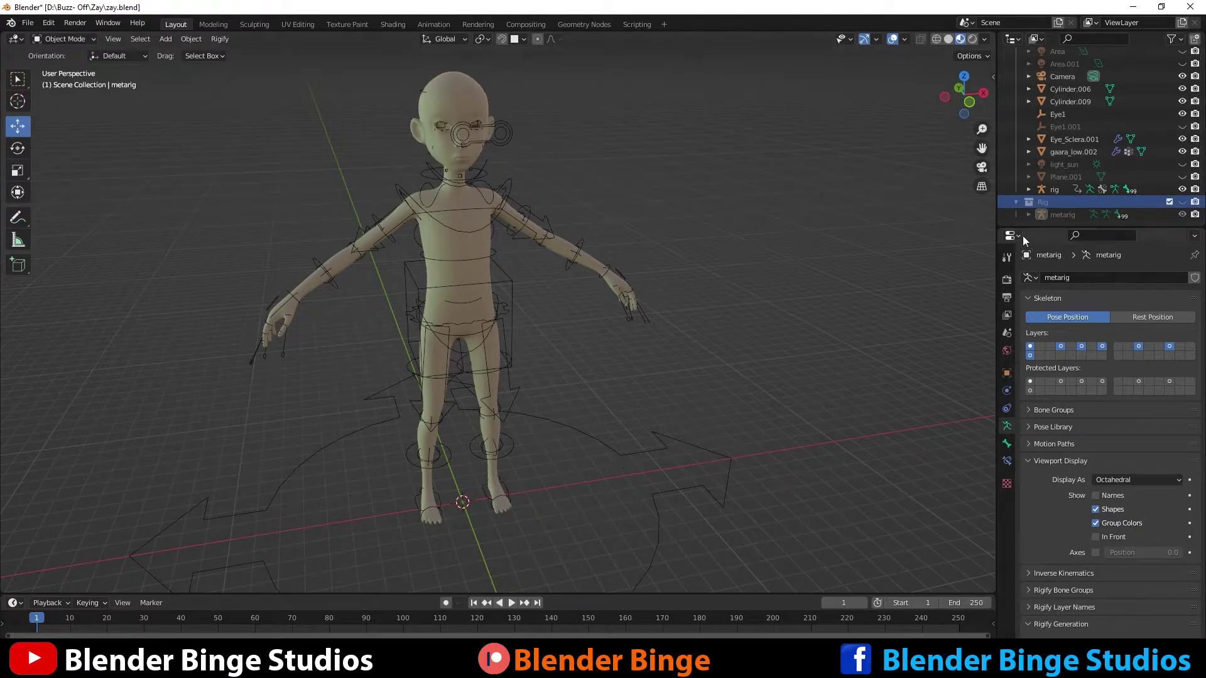
In Pose Mode, hide all control bones of the generated rig and show its last bone layer with the deform bones.
{"action": "left_click", "coordinate": [1053, 190]}
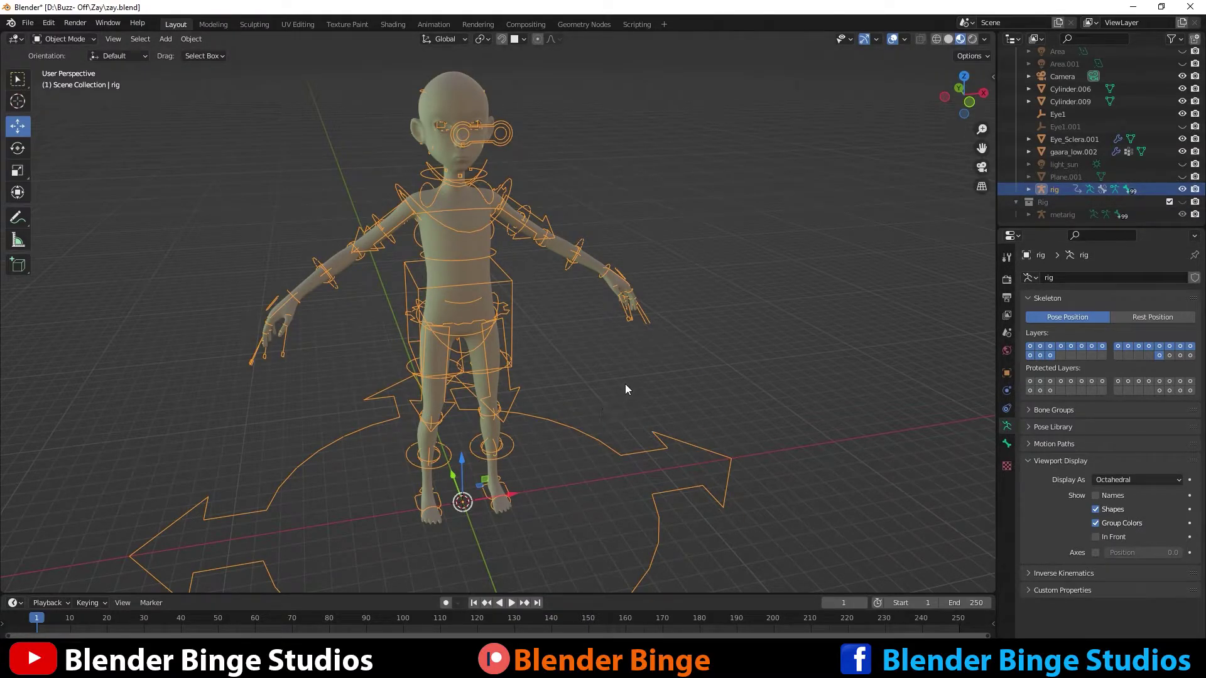
{"action": "left_click", "coordinate": [66, 38]}
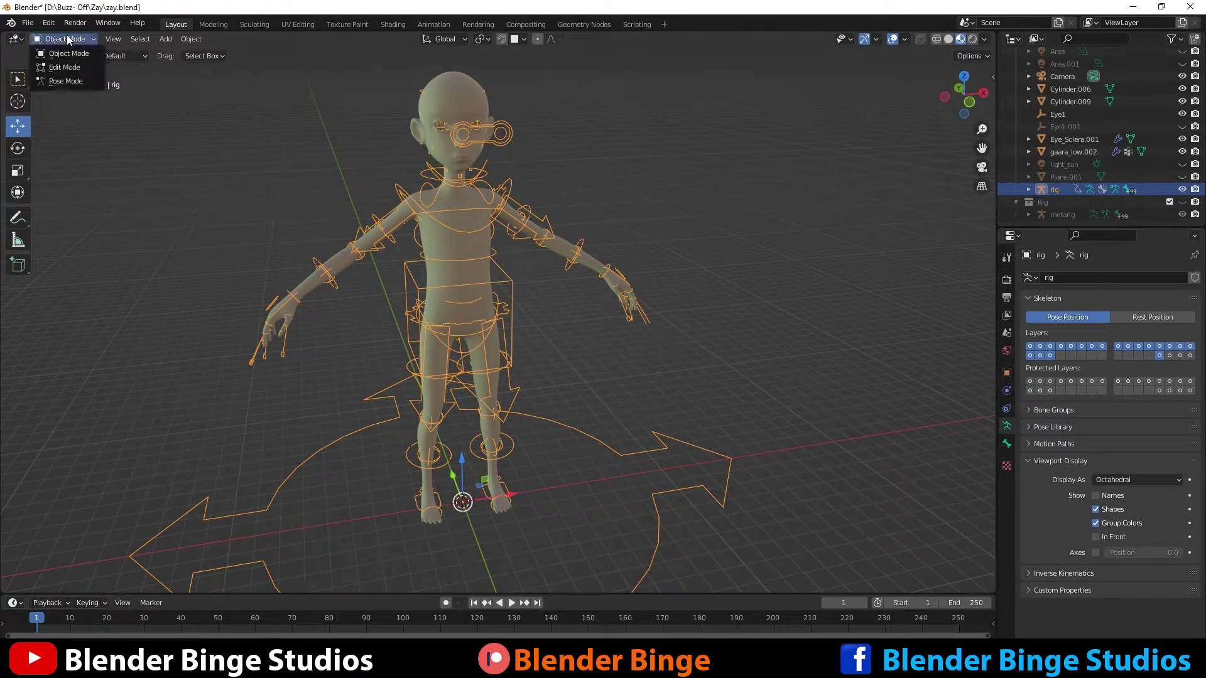
{"action": "left_click", "coordinate": [58, 81]}
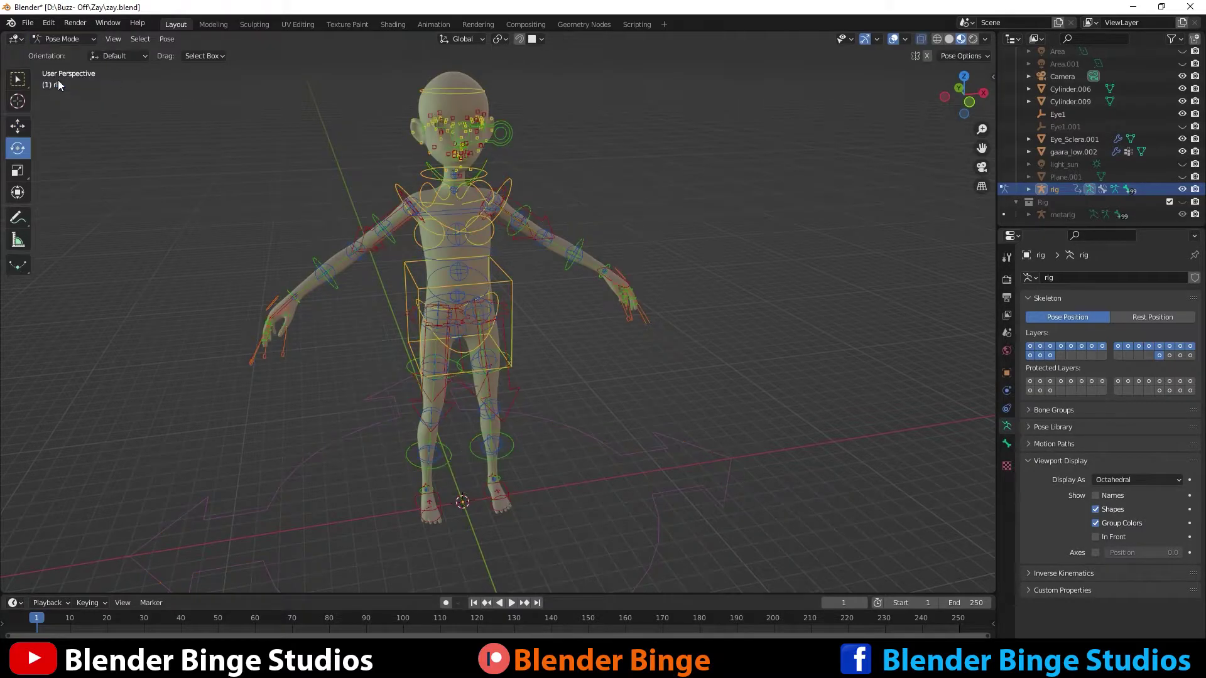
{"action": "key", "text": "a"}
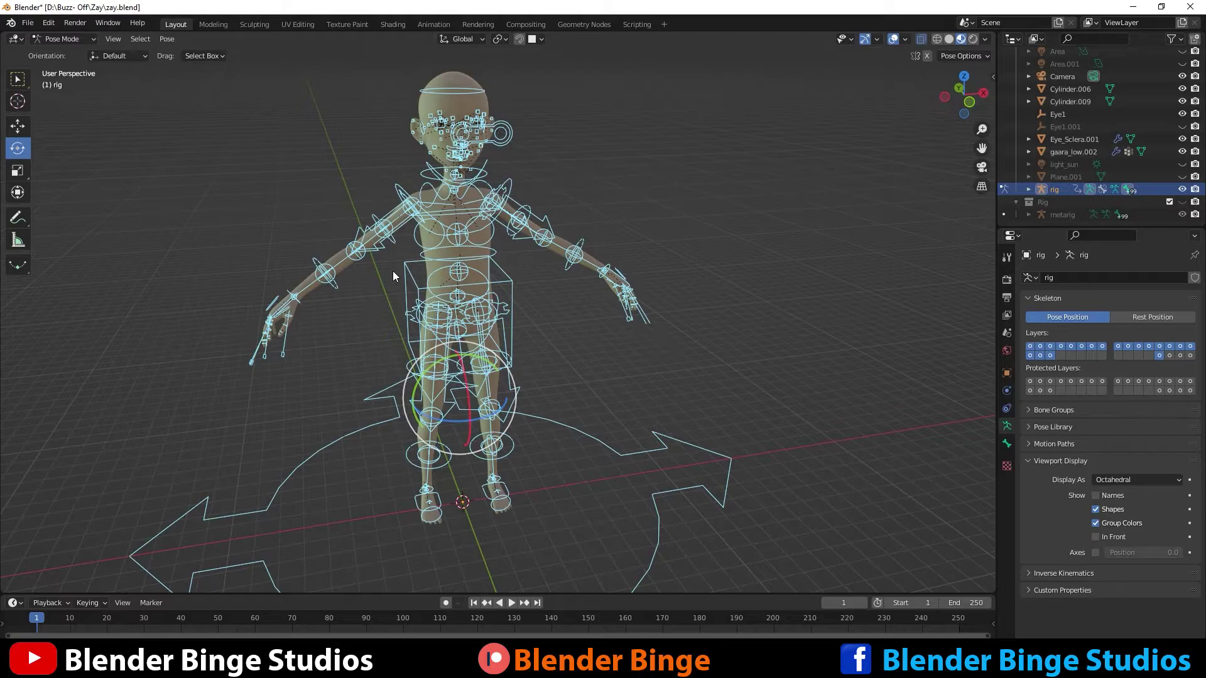
{"action": "key", "text": "h"}
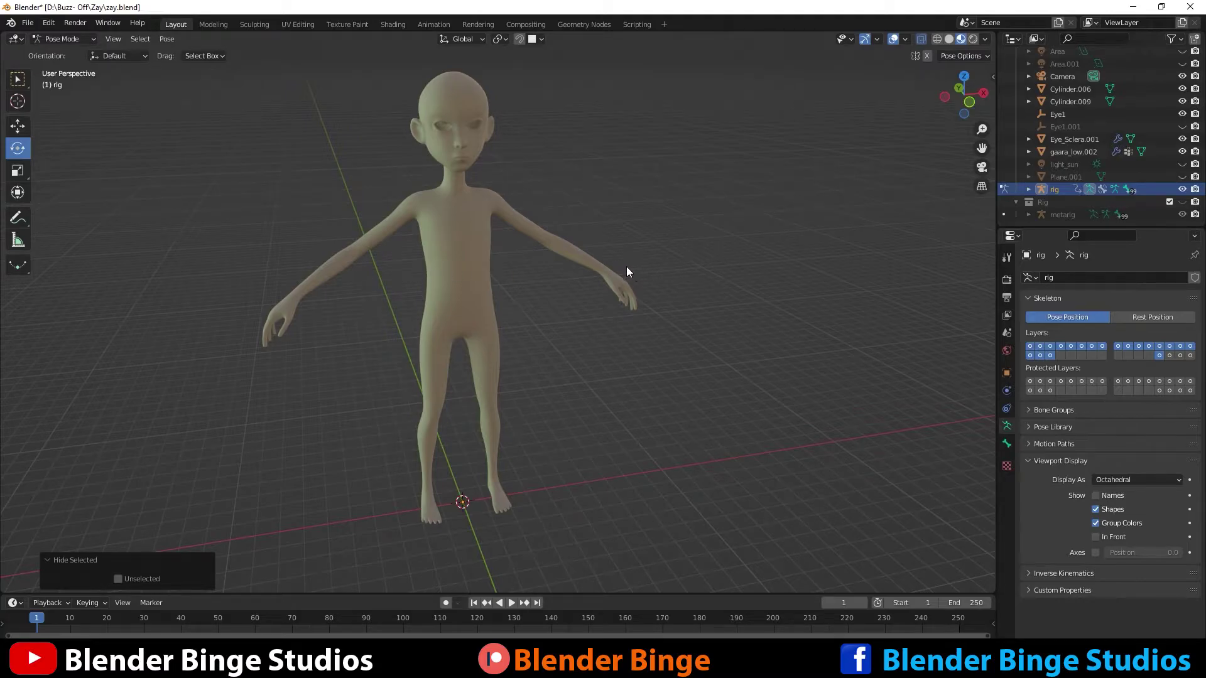
{"action": "left_click", "coordinate": [1190, 356]}
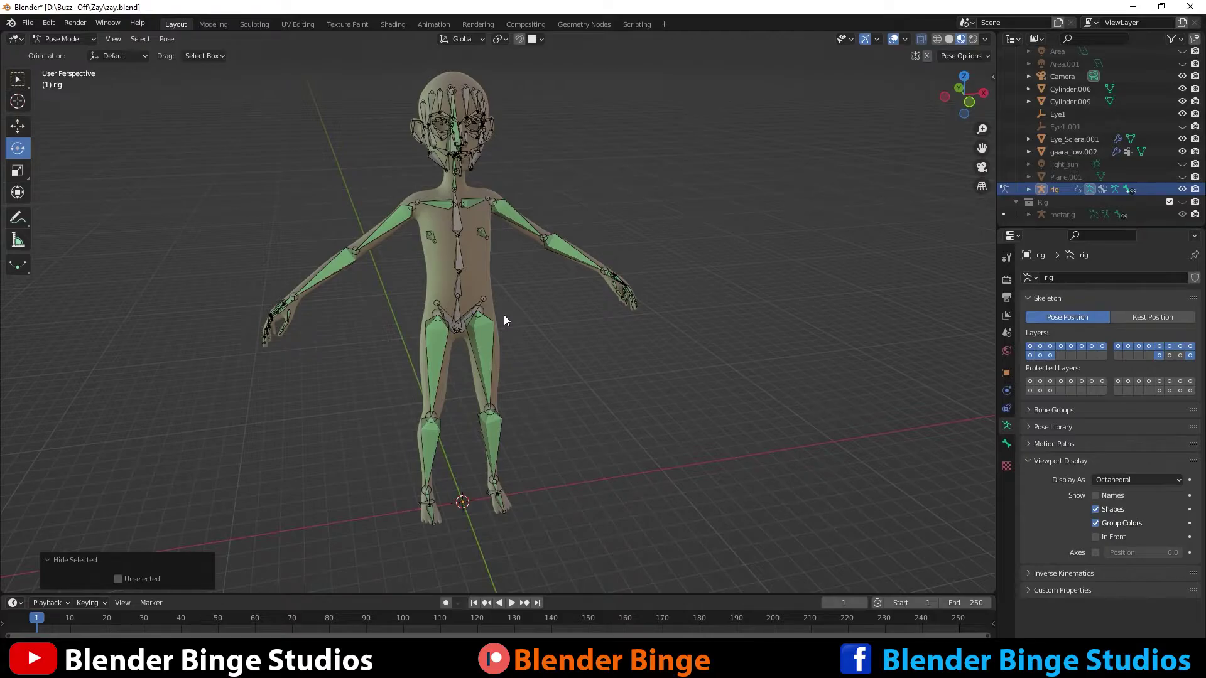
In Object Mode, parent the body mesh to the rig with automatic weights, and deselect everything.
{"action": "left_click", "coordinate": [71, 40]}
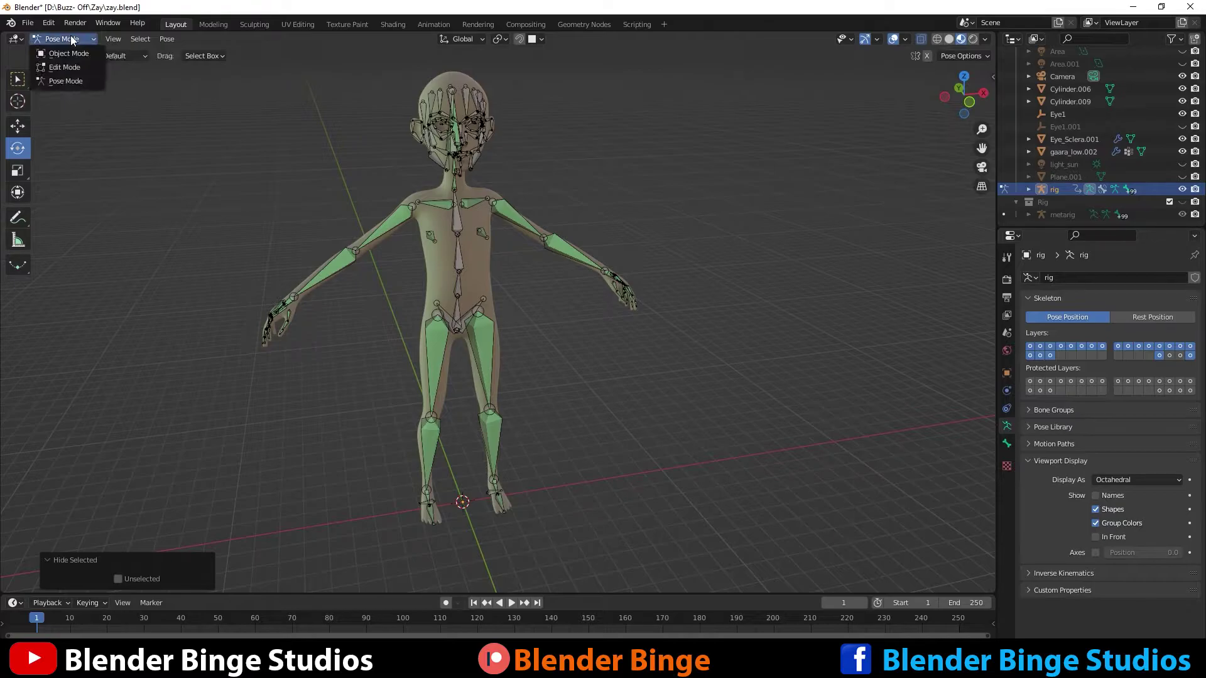
{"action": "left_click", "coordinate": [73, 54]}
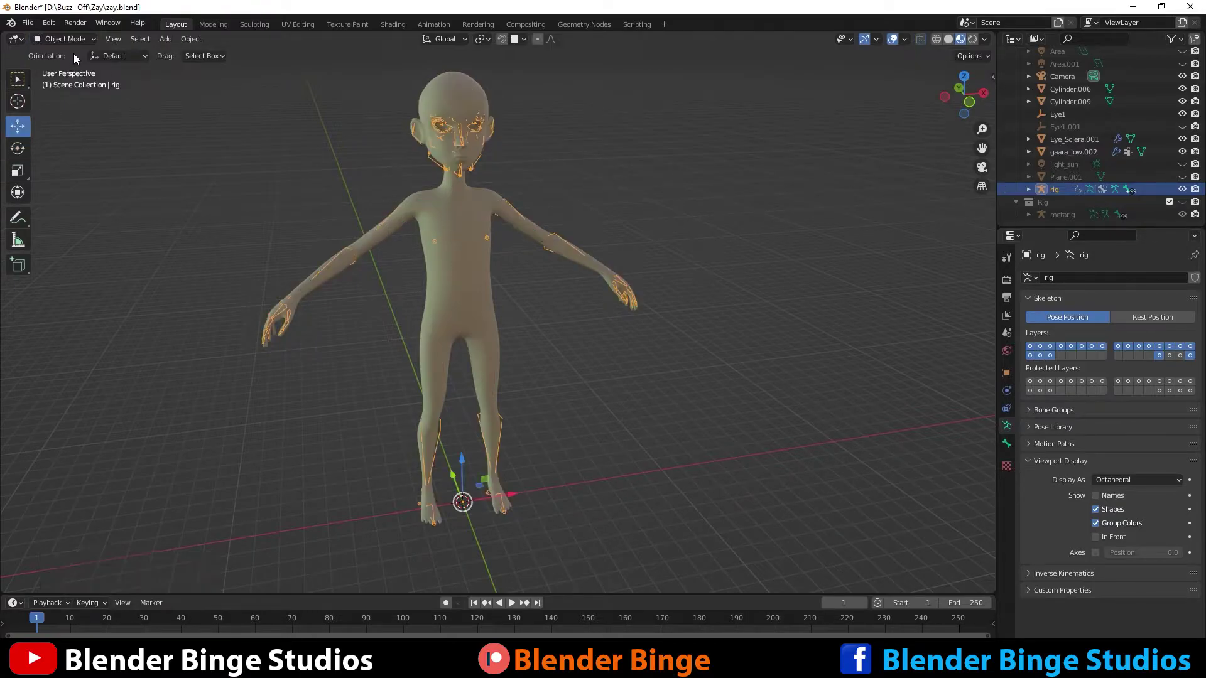
{"action": "left_click", "coordinate": [461, 289]}
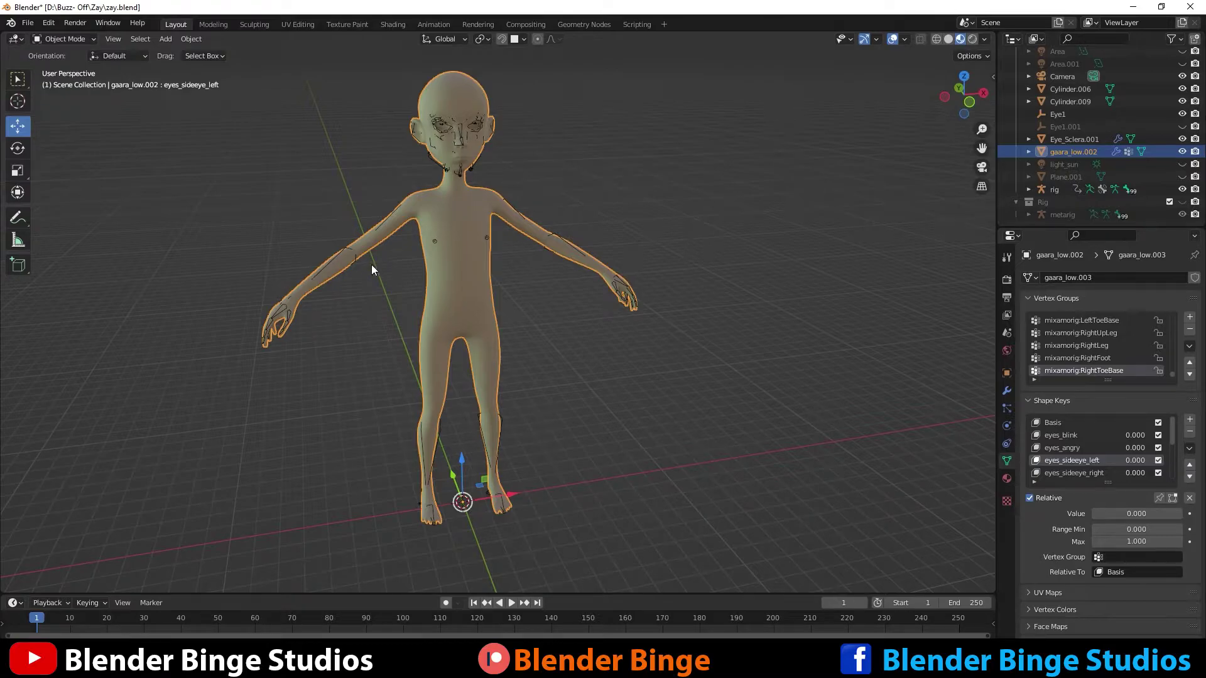
{"action": "left_click", "coordinate": [341, 248], "text": "shift"}
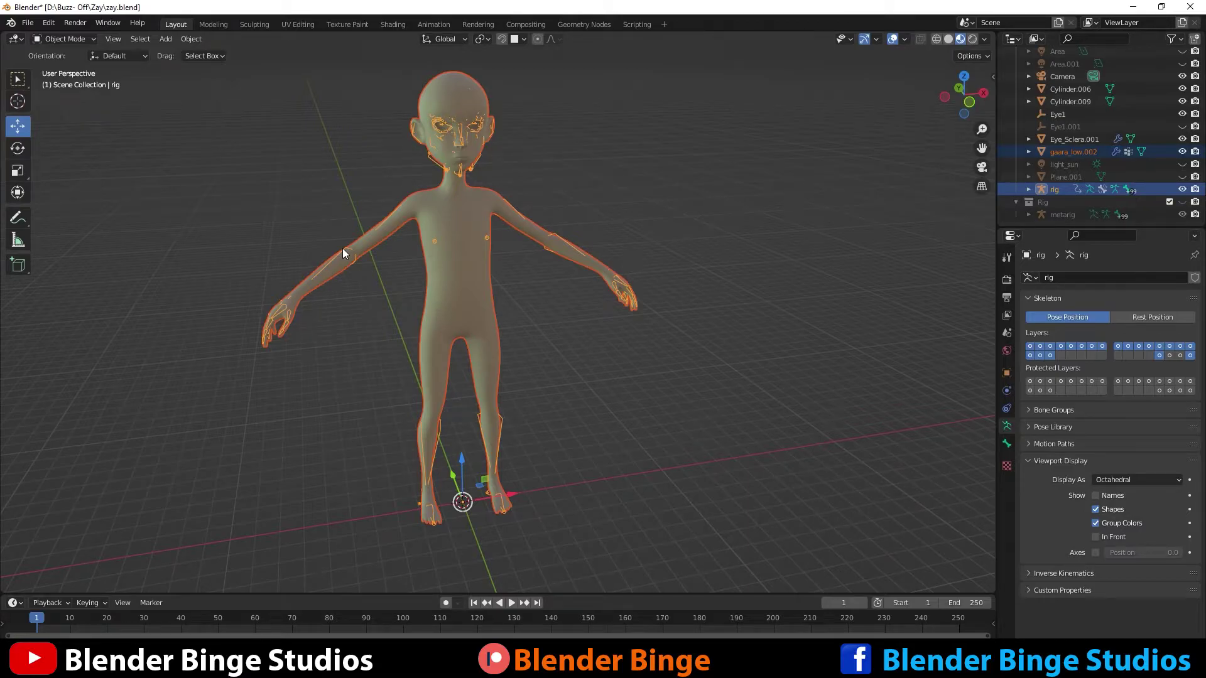
{"action": "key", "text": "ctrl+p"}
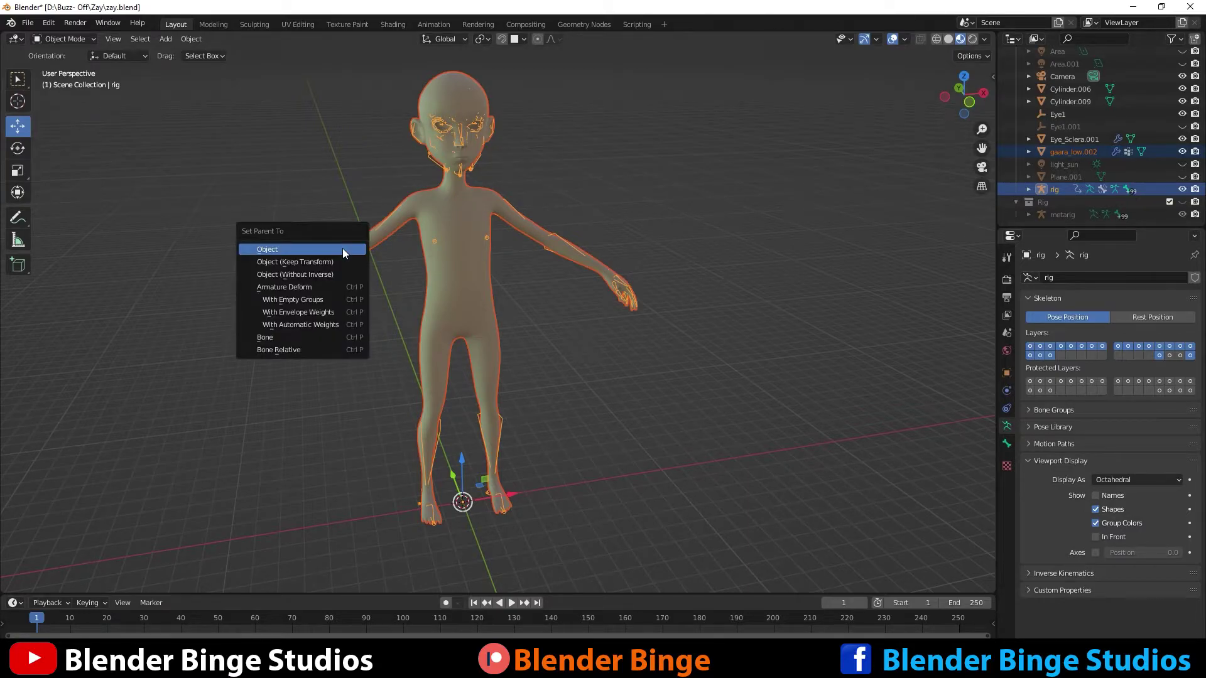
{"action": "left_click", "coordinate": [318, 324]}
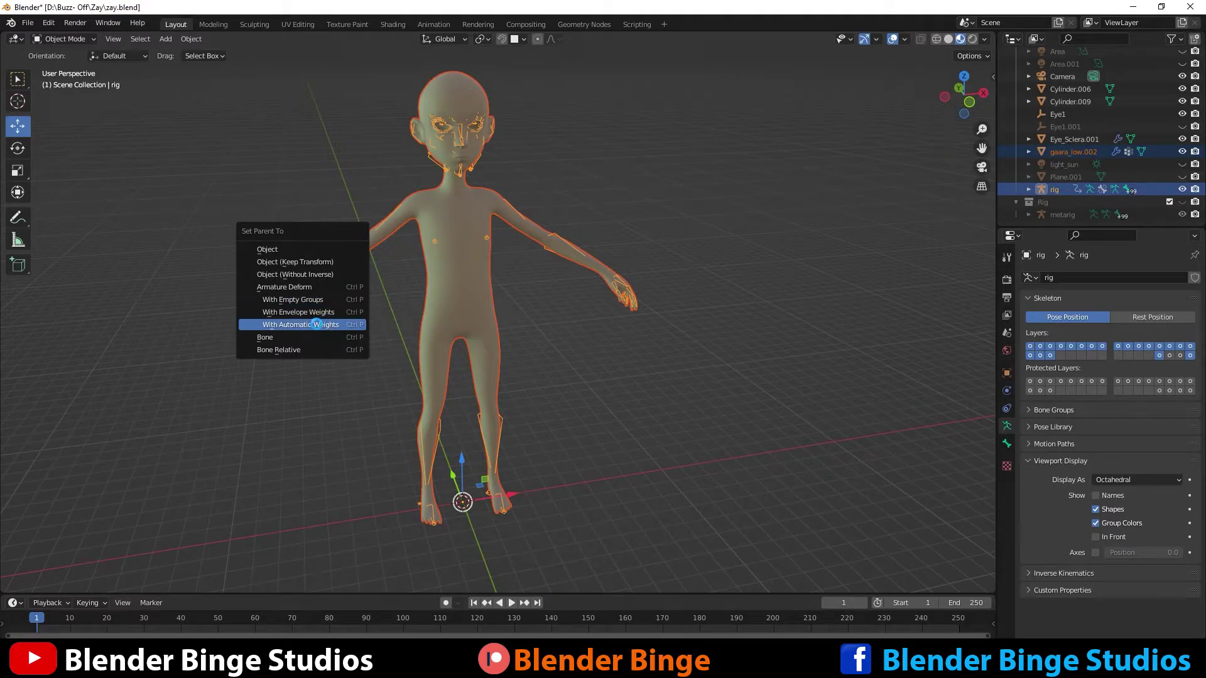
{"action": "left_click", "coordinate": [345, 265]}
Put the rig back in Pose Mode, hide the last bone layer with the deform bones, and reveal the hidden control bones.
{"action": "scroll", "coordinate": [345, 258], "scroll_direction": "up", "scroll_amount": 1}
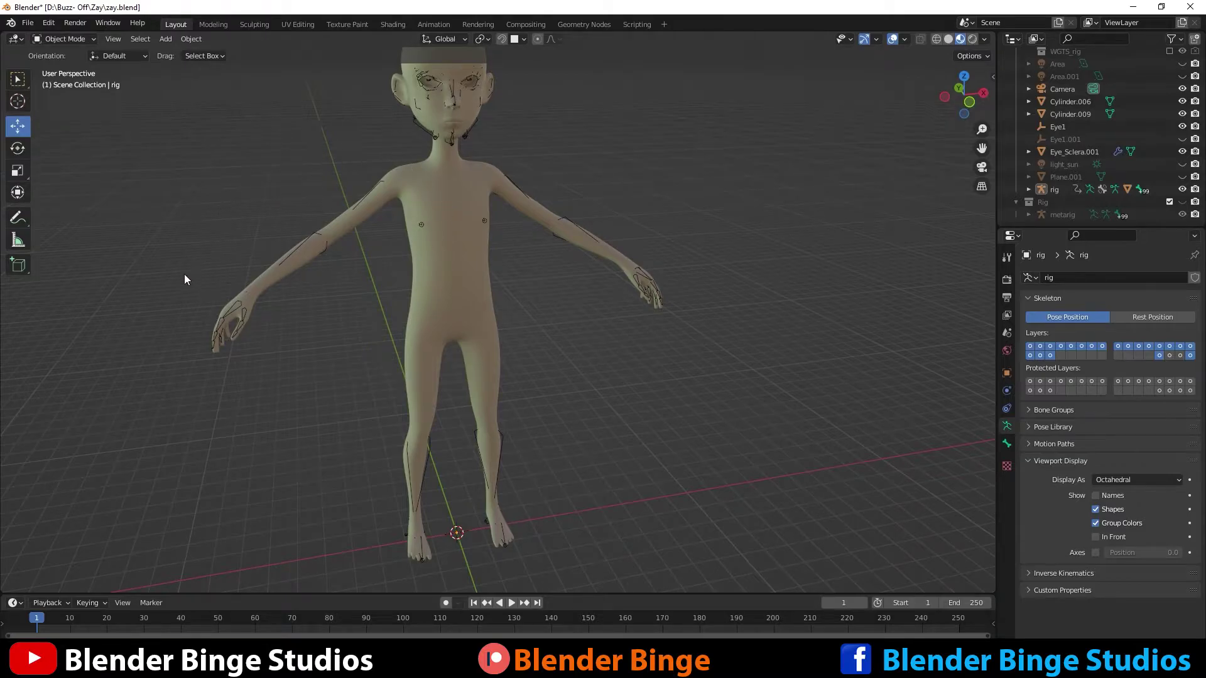
{"action": "left_click", "coordinate": [309, 244]}
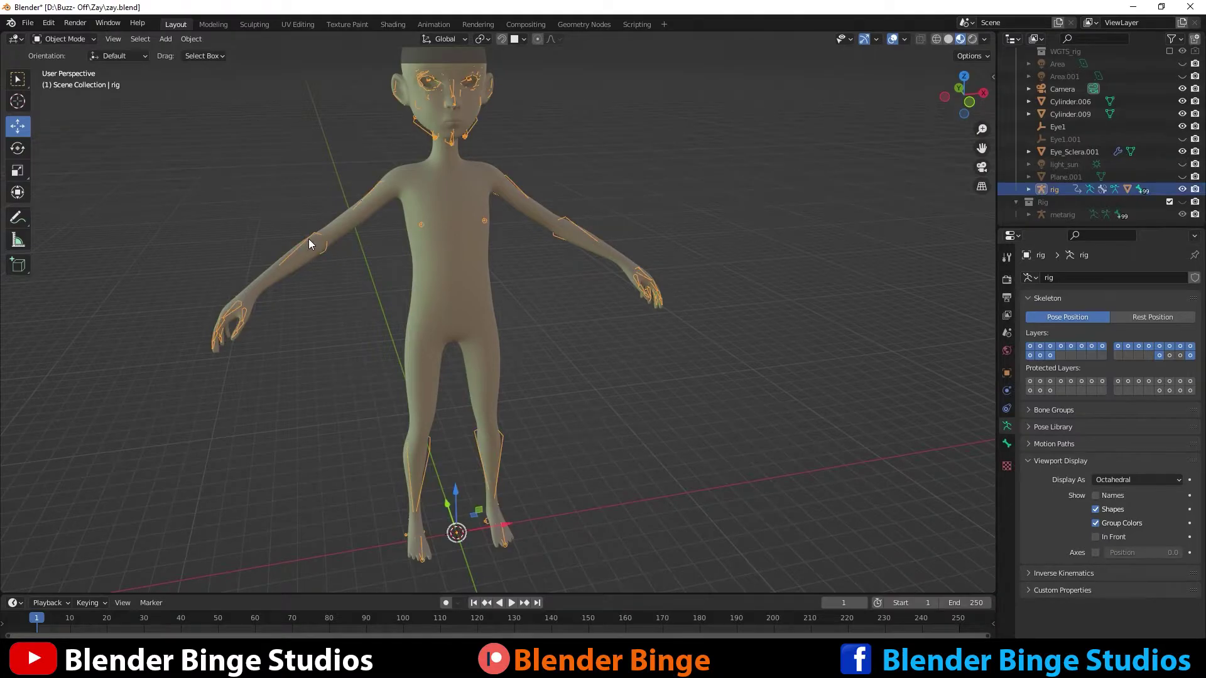
{"action": "left_click", "coordinate": [75, 36]}
{"action": "left_click", "coordinate": [66, 79]}
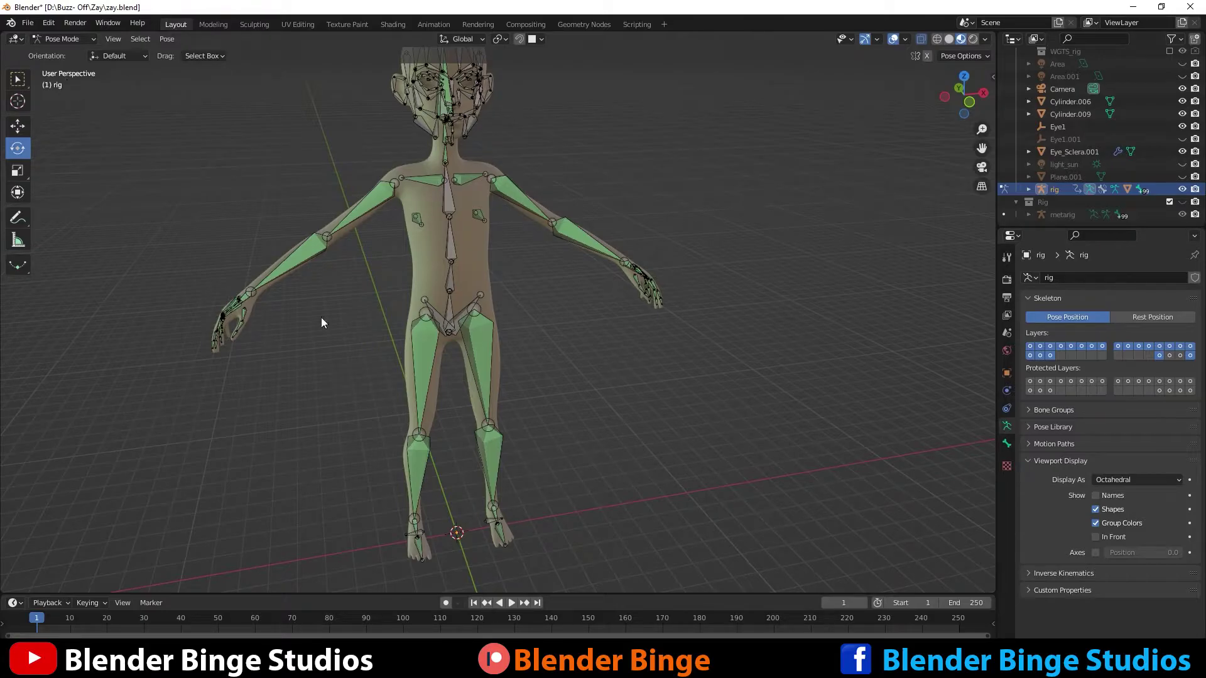
{"action": "key", "text": "a"}
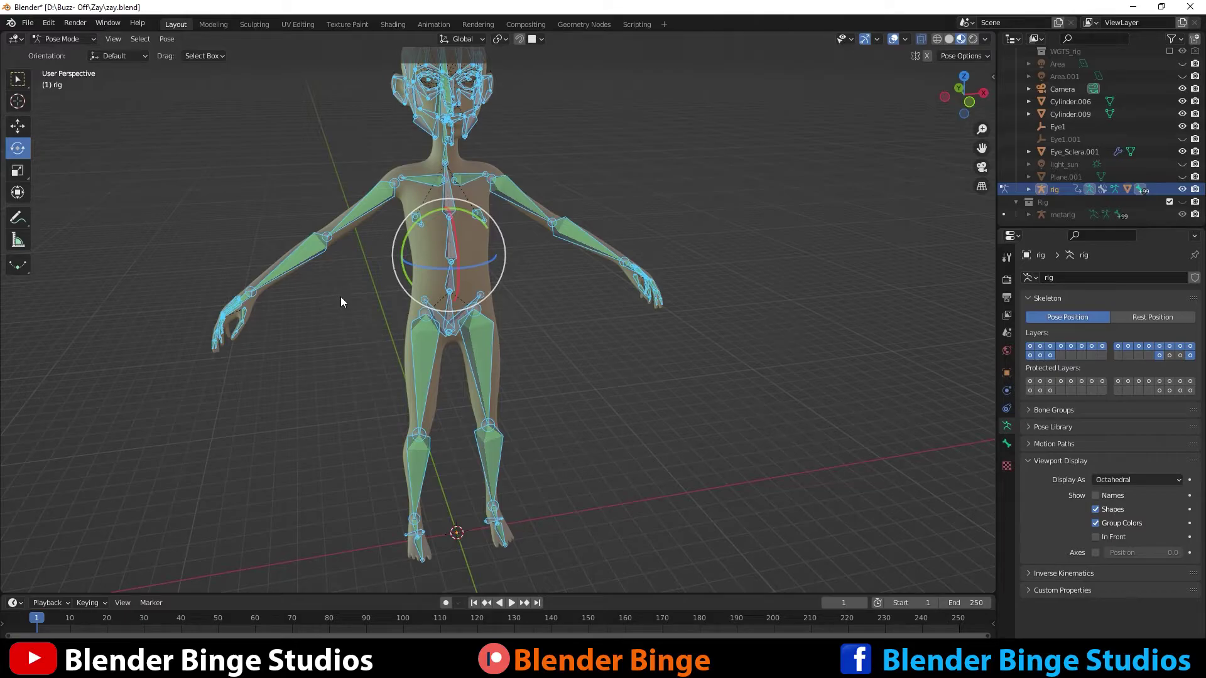
{"action": "left_click", "coordinate": [1190, 356]}
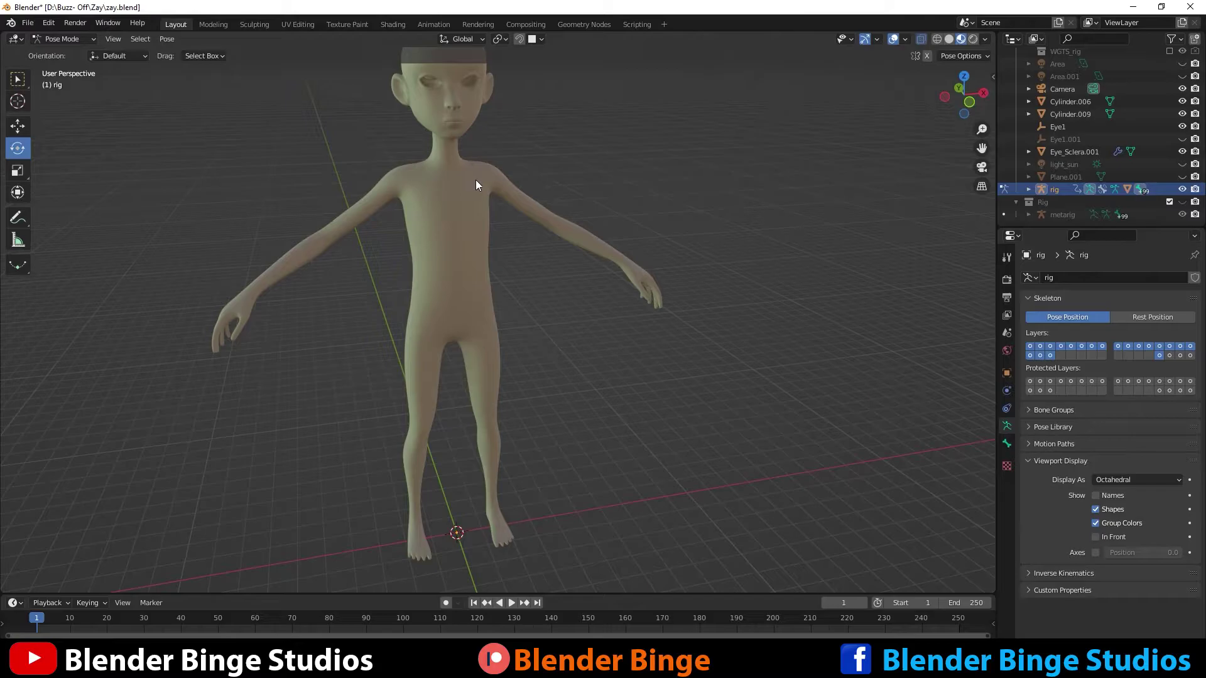
{"action": "key", "text": "alt+h"}
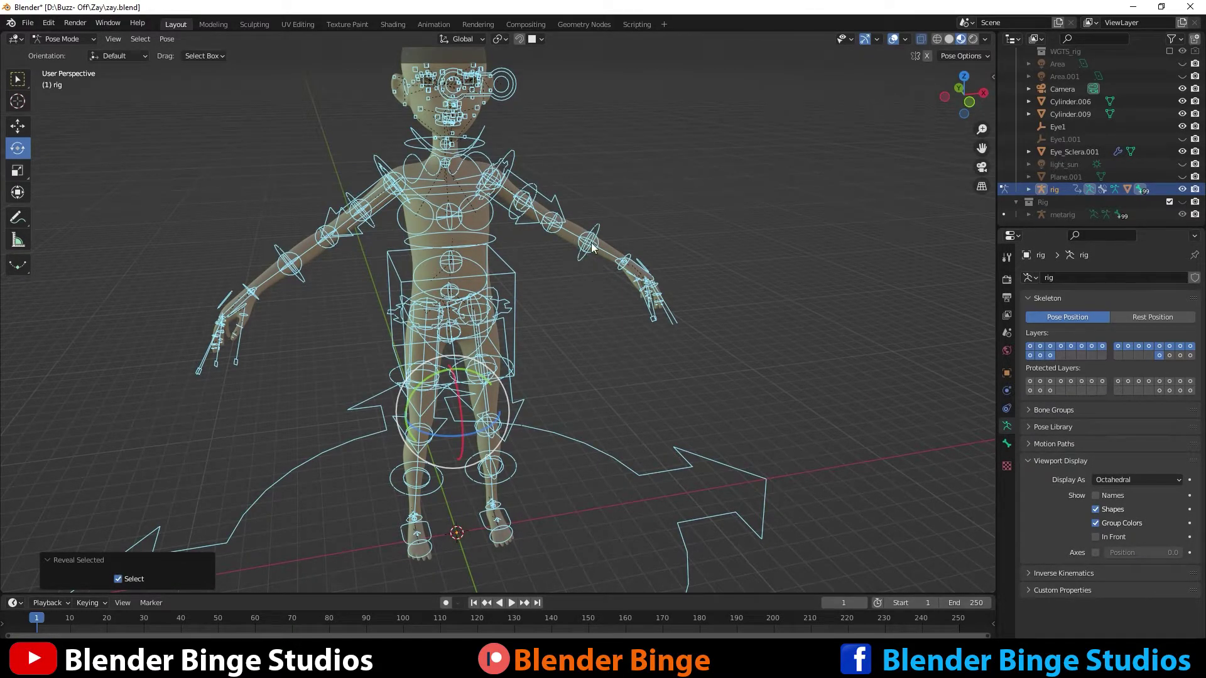
Try moving the left hand's IK control across the front of the body to test the arm's deformation, and cancel the move.
{"action": "scroll", "coordinate": [568, 238], "scroll_direction": "up", "scroll_amount": 2}
{"action": "middle_click_drag", "start_coordinate": [583, 186], "coordinate": [622, 295], "text": "shift"}
{"action": "left_click", "coordinate": [650, 305]}
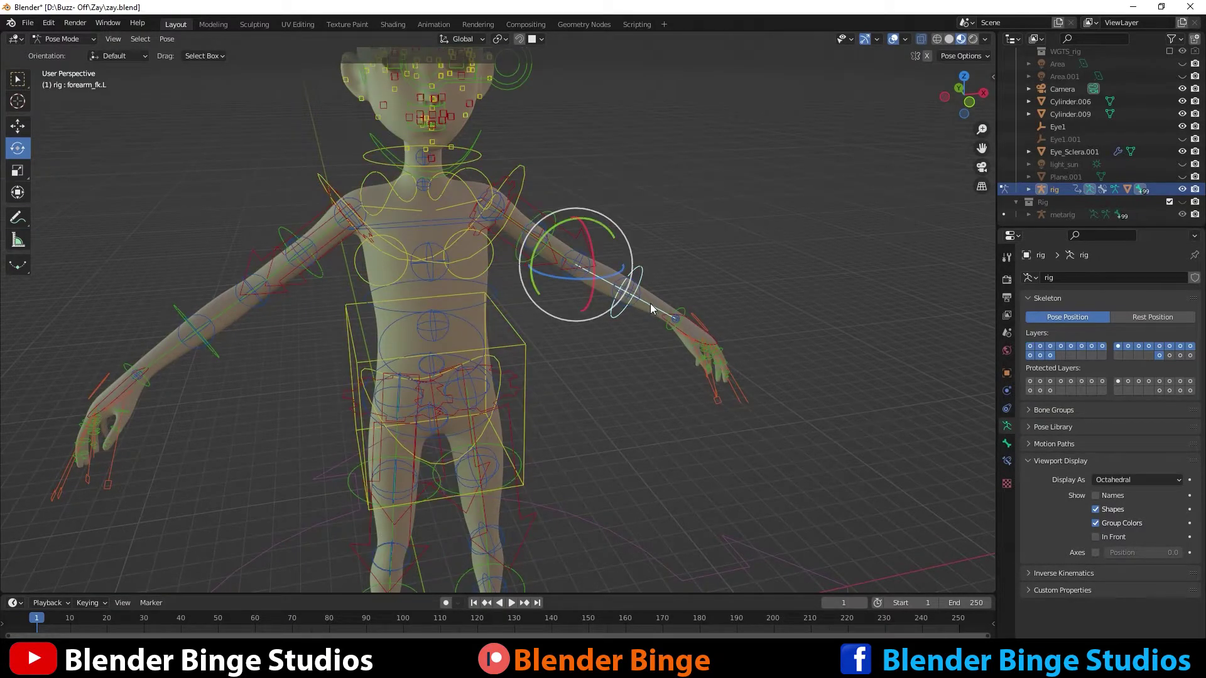
{"action": "left_click", "coordinate": [707, 335]}
{"action": "middle_click_drag", "start_coordinate": [706, 335], "coordinate": [477, 370]}
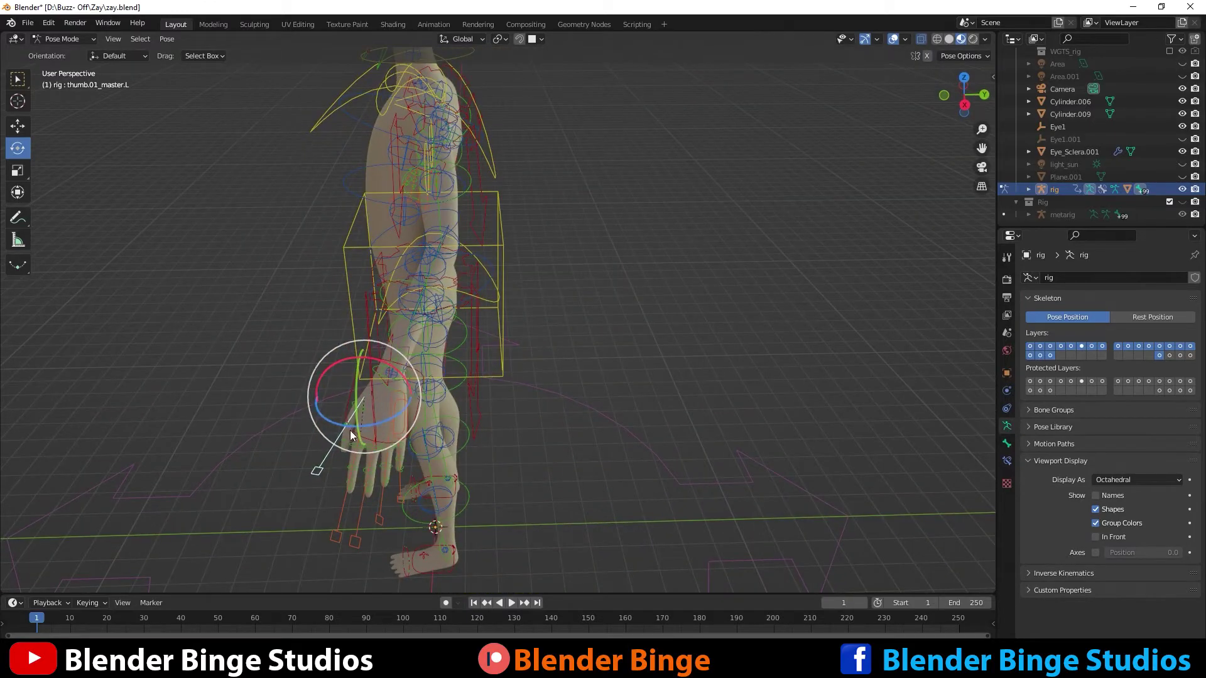
{"action": "left_click", "coordinate": [346, 405]}
{"action": "middle_click_drag", "start_coordinate": [345, 402], "coordinate": [519, 389]}
{"action": "scroll", "coordinate": [574, 388], "scroll_direction": "up", "scroll_amount": 4}
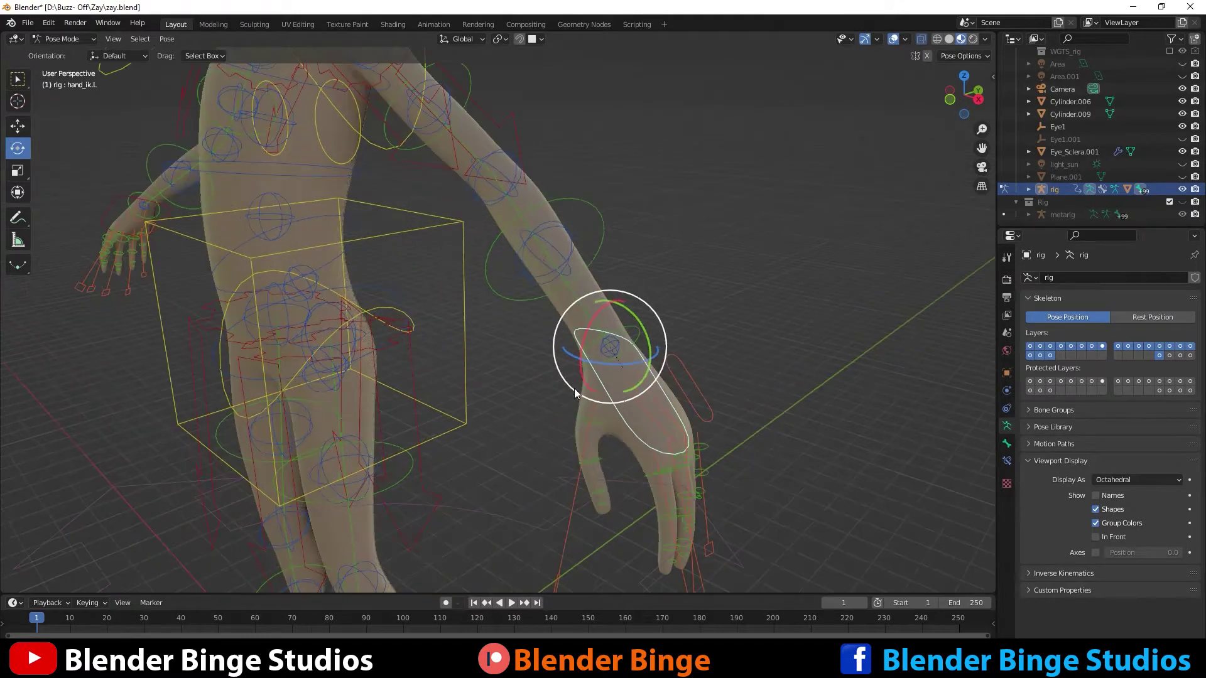
{"action": "middle_click_drag", "start_coordinate": [610, 409], "coordinate": [570, 409]}
{"action": "scroll", "coordinate": [570, 415], "scroll_direction": "down", "scroll_amount": 3}
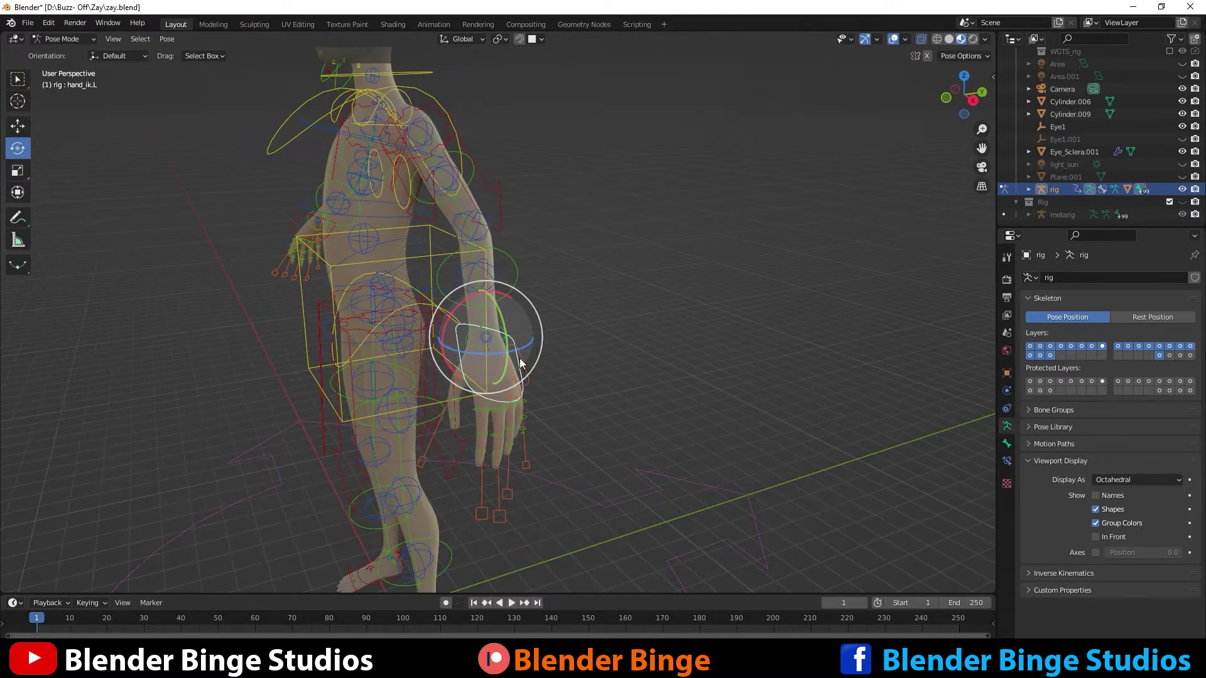
{"action": "key", "text": "g"}
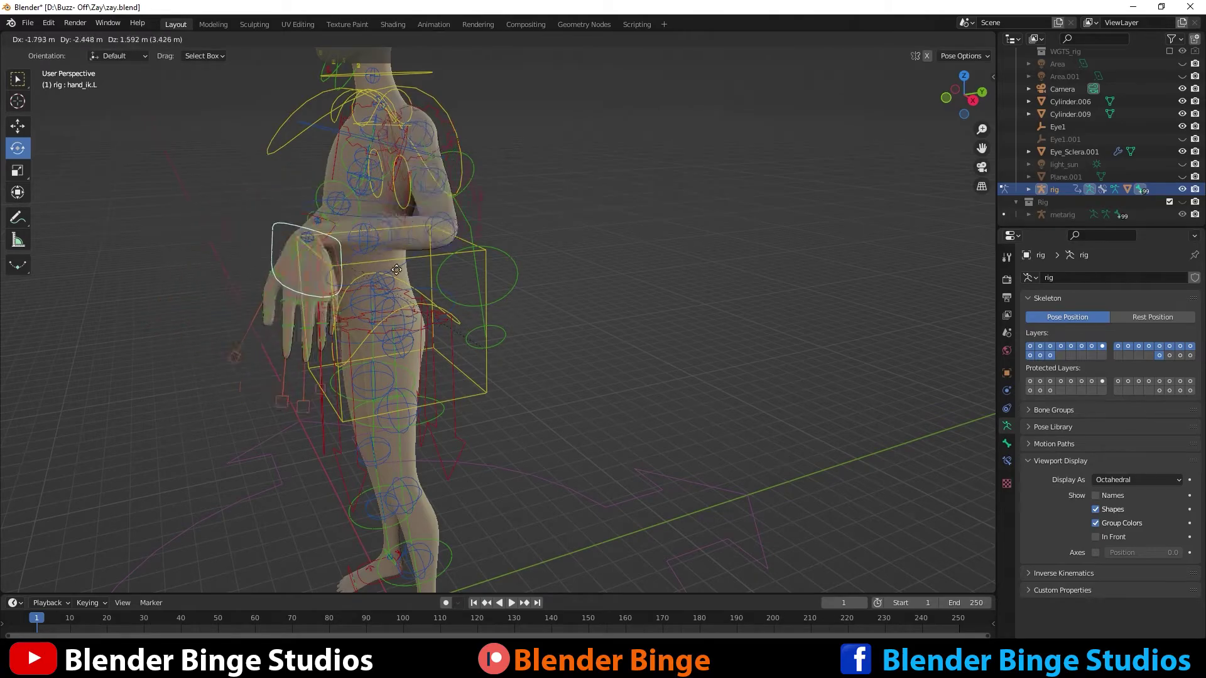
{"action": "right_click", "coordinate": [305, 233]}
{"action": "middle_click_drag", "start_coordinate": [305, 233], "coordinate": [422, 254]}
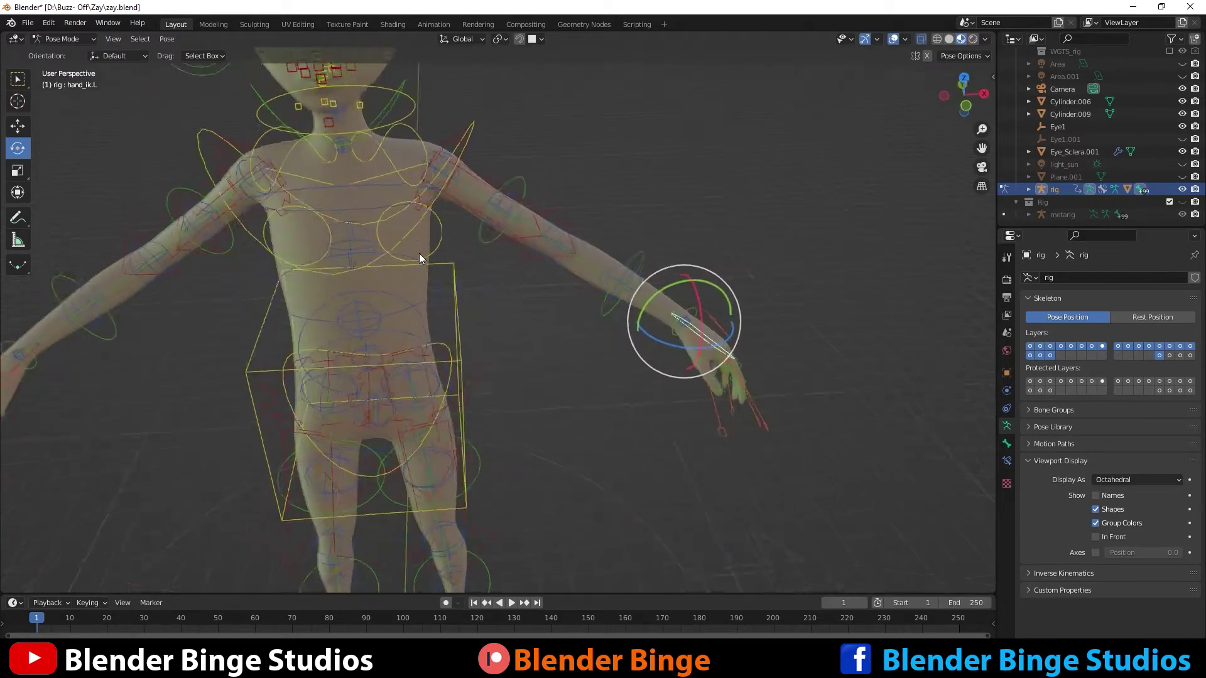
{"action": "scroll", "coordinate": [428, 249], "scroll_direction": "down", "scroll_amount": 2}
{"action": "scroll", "coordinate": [511, 275], "scroll_direction": "down", "scroll_amount": 2}
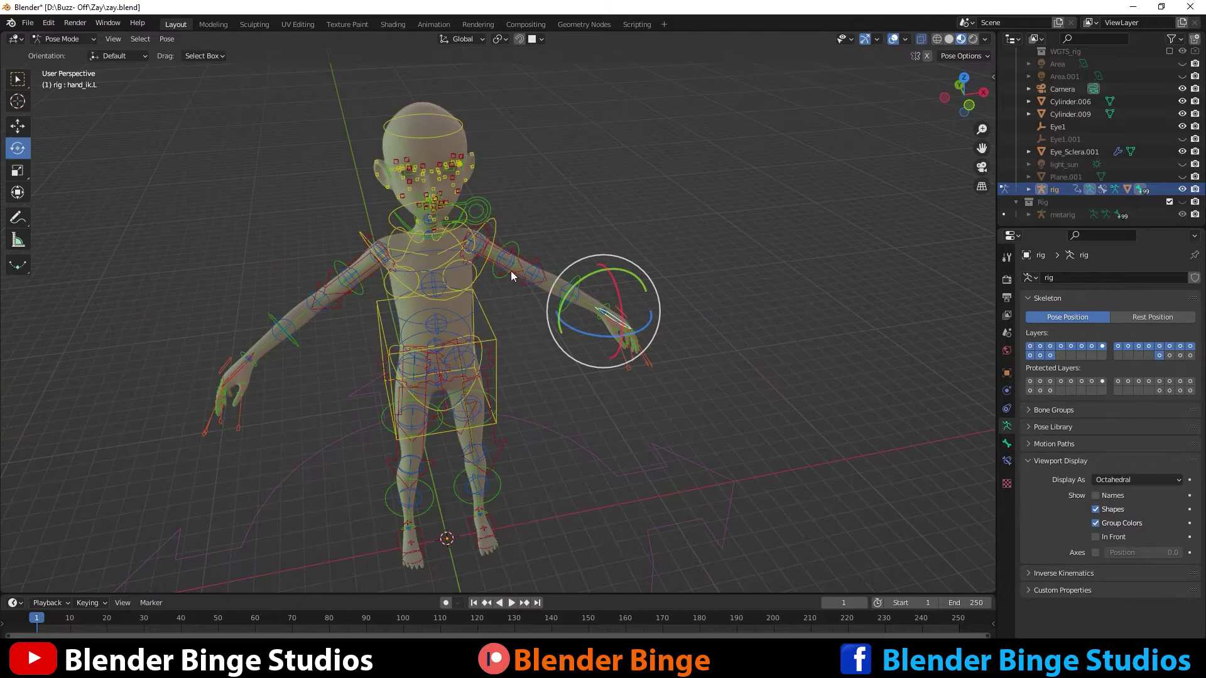
{"action": "middle_click_drag", "start_coordinate": [511, 272], "coordinate": [497, 244]}
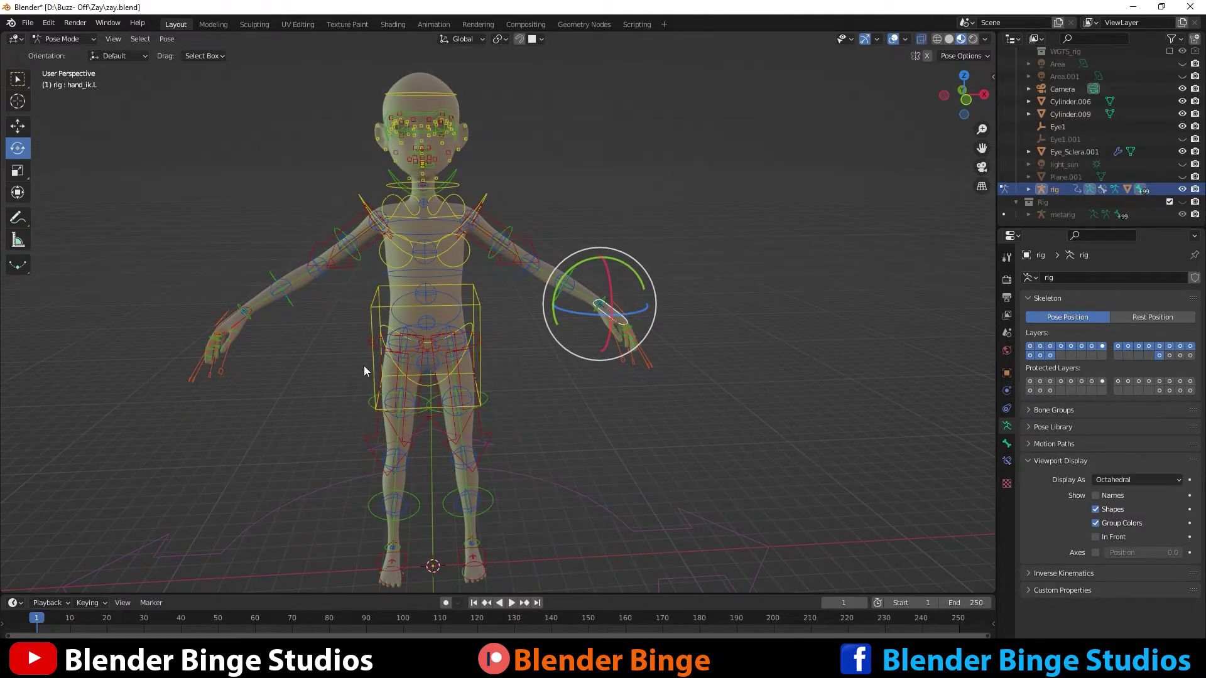
Return the rig to Object Mode and save the file.
{"action": "left_click", "coordinate": [83, 38]}
{"action": "left_click", "coordinate": [85, 51]}
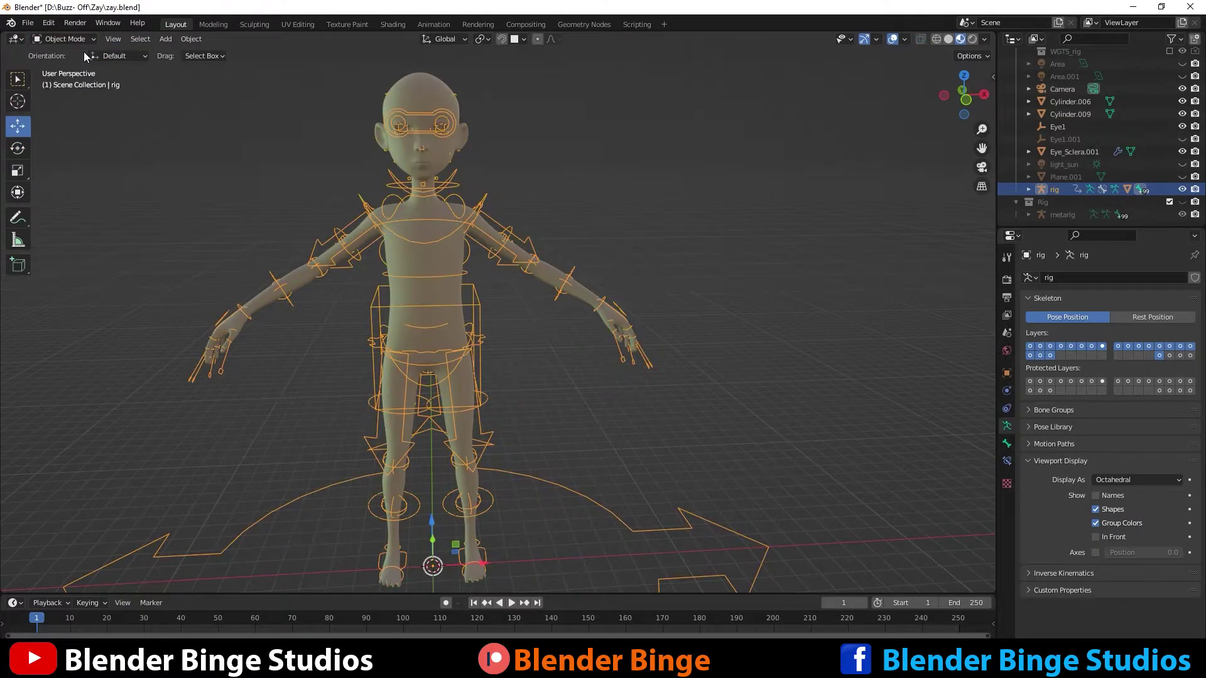
{"action": "left_click", "coordinate": [27, 24]}
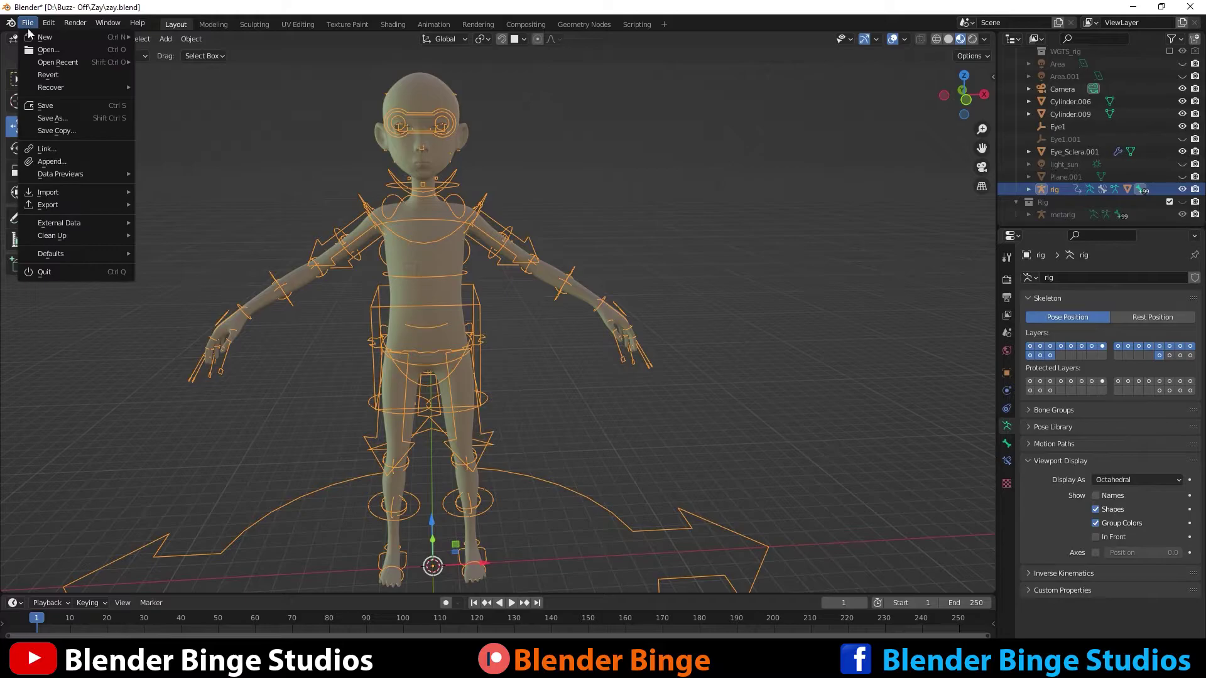
{"action": "left_click", "coordinate": [54, 105]}
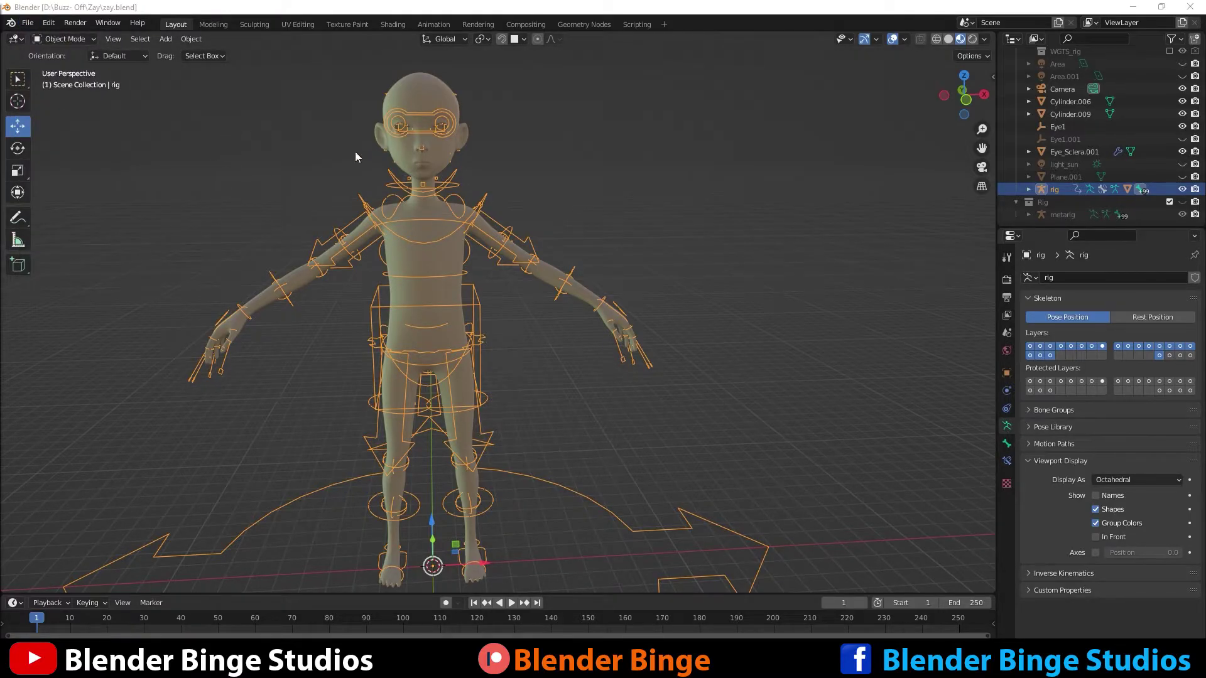
Deselect and reselect the generated rig, and put it in Pose Mode.
{"action": "middle_click_drag", "start_coordinate": [296, 174], "coordinate": [436, 240]}
{"action": "scroll", "coordinate": [423, 240], "scroll_direction": "down", "scroll_amount": 3}
{"action": "mouse_move", "coordinate": [478, 281]}
{"action": "middle_mouse_down"}
{"action": "mouse_move", "coordinate": [306, 260]}
{"action": "mouse_move", "coordinate": [456, 284]}
{"action": "middle_mouse_up"}
{"action": "scroll", "coordinate": [454, 280], "scroll_direction": "up", "scroll_amount": 4}
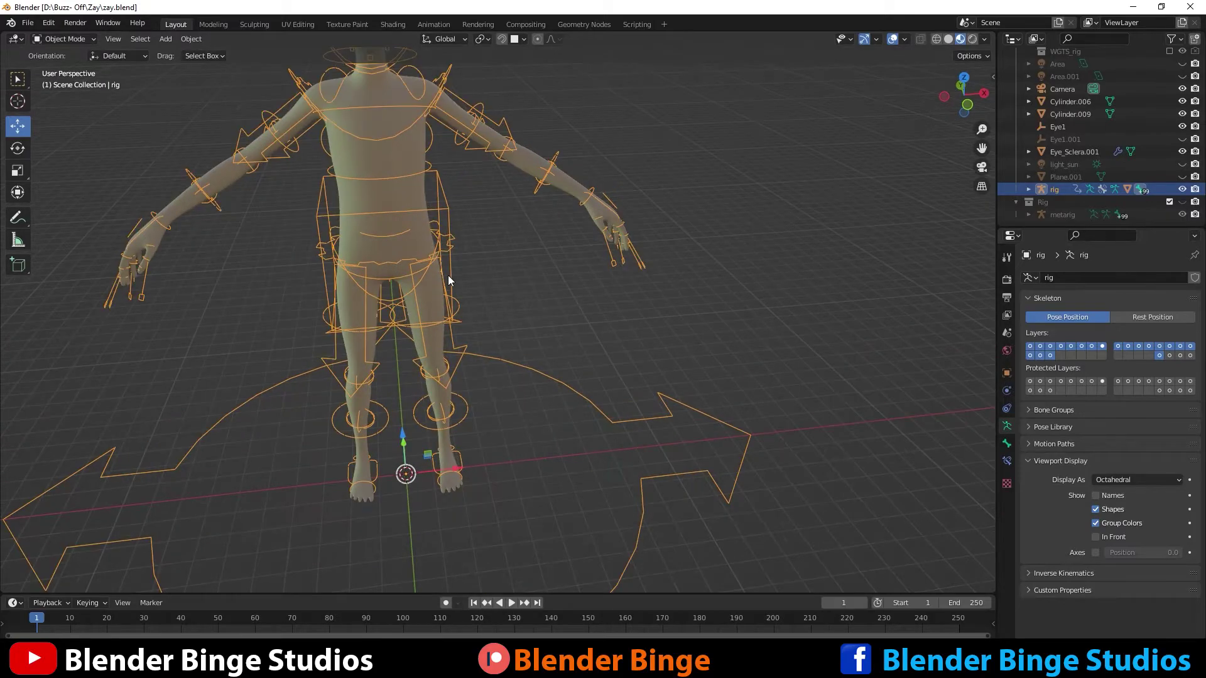
{"action": "left_click", "coordinate": [555, 268]}
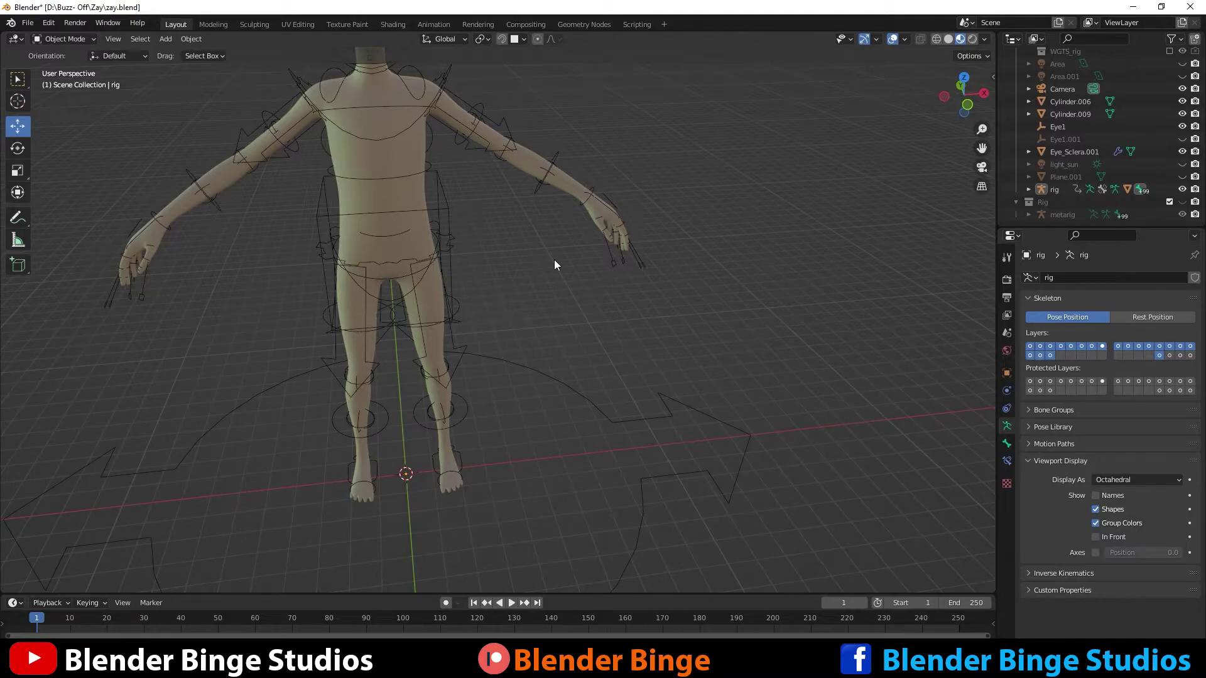
{"action": "middle_click_drag", "start_coordinate": [534, 265], "coordinate": [533, 359]}
{"action": "left_click", "coordinate": [438, 472]}
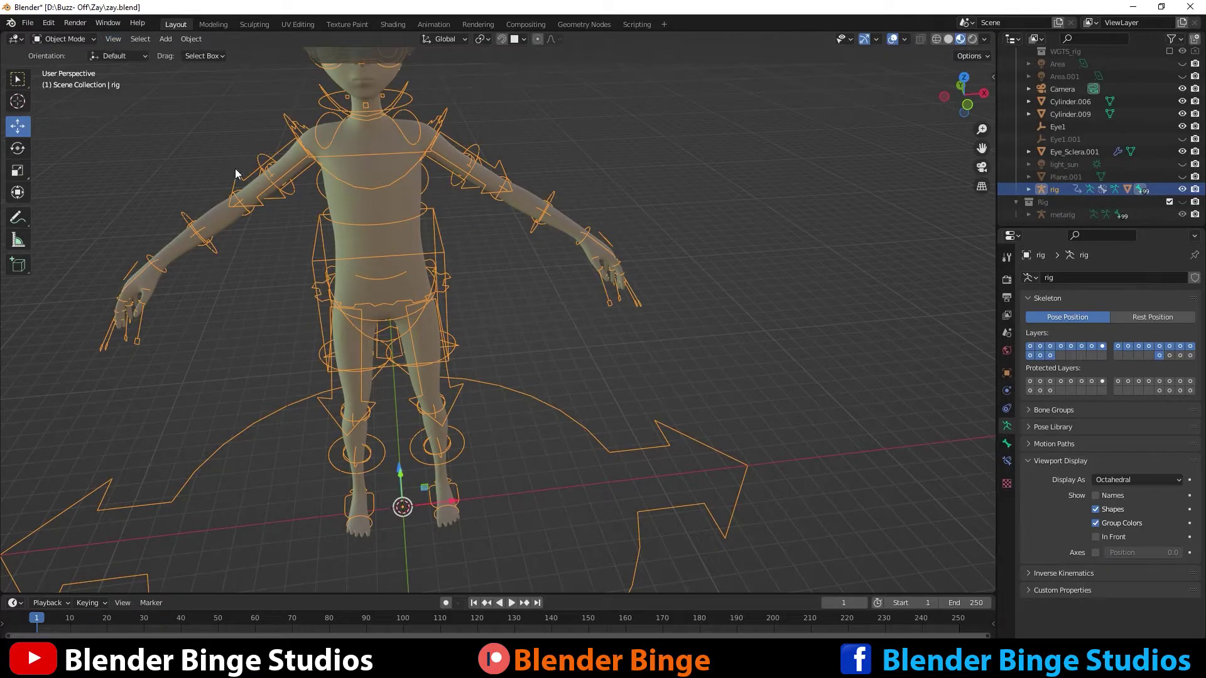
{"action": "left_click", "coordinate": [61, 39]}
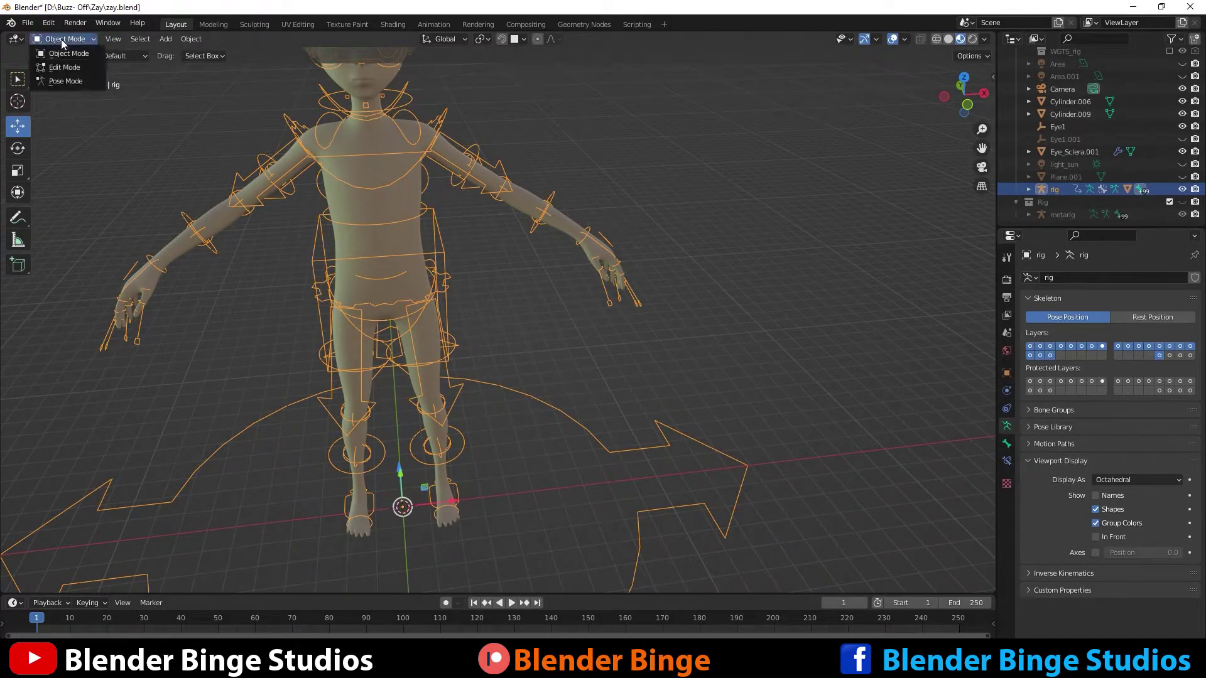
{"action": "left_click", "coordinate": [71, 82]}
Display the selected left hand control's item properties down to the Rig Main Properties and Rig Layers.
{"action": "middle_click_drag", "start_coordinate": [536, 252], "coordinate": [505, 309], "text": "shift"}
{"action": "mouse_move", "coordinate": [454, 246]}
{"action": "middle_mouse_down"}
{"action": "mouse_move", "coordinate": [375, 228]}
{"action": "mouse_move", "coordinate": [417, 224]}
{"action": "mouse_move", "coordinate": [443, 243]}
{"action": "middle_mouse_up"}
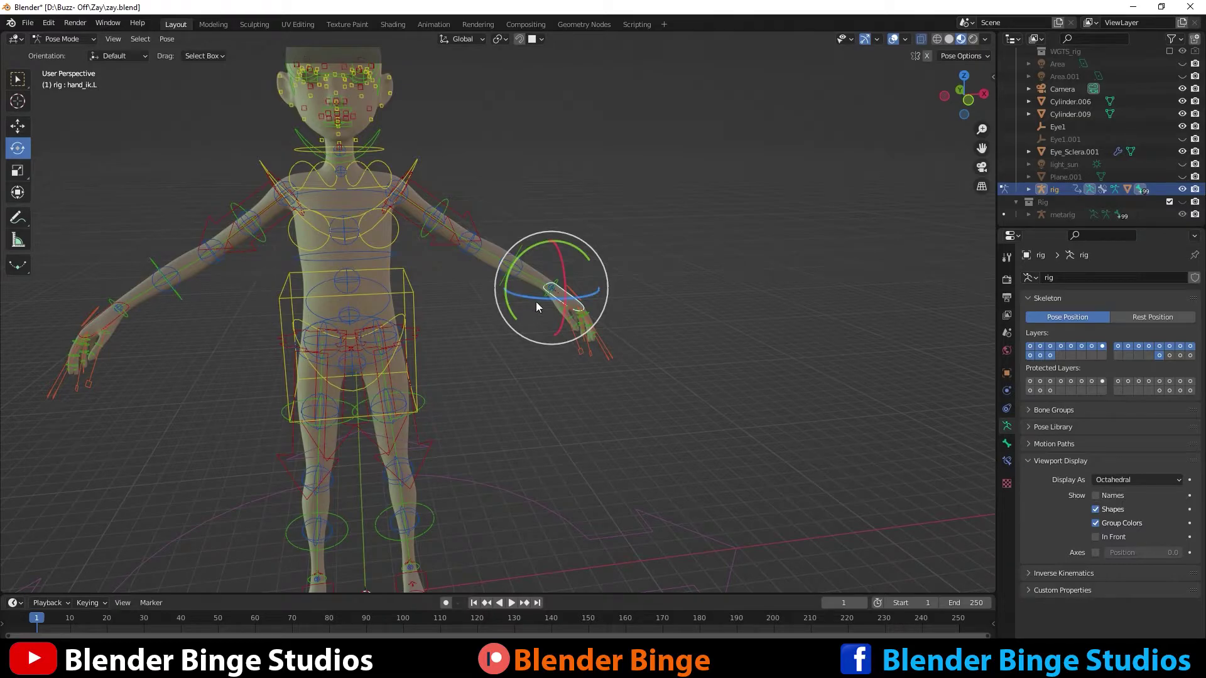
{"action": "key", "text": "n"}
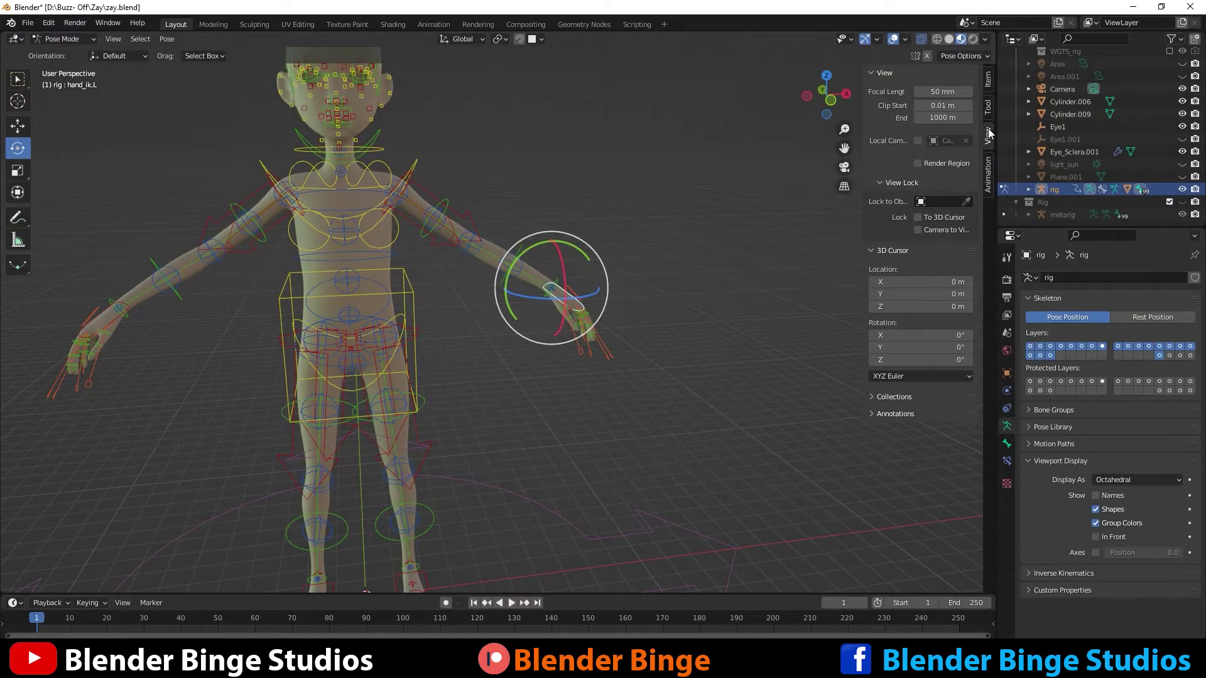
{"action": "left_click", "coordinate": [989, 80]}
{"action": "scroll", "coordinate": [891, 287], "scroll_direction": "down", "scroll_amount": 2}
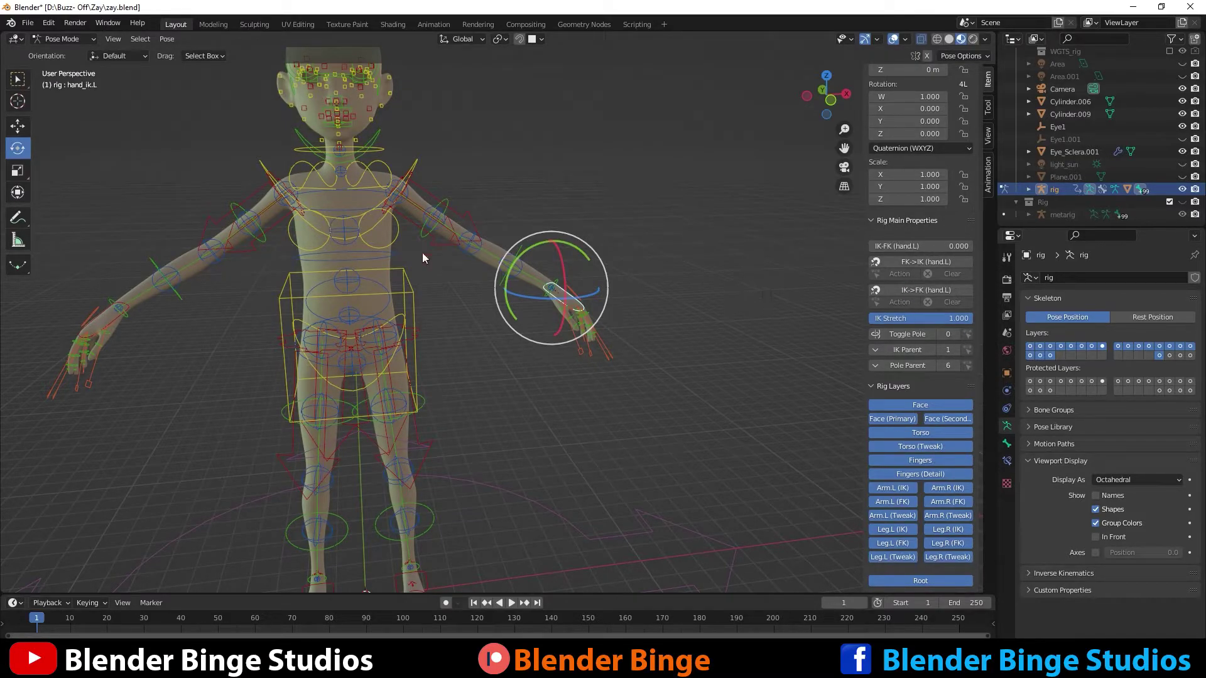
Hide the Leg.L (Tweak) and Leg.R (Tweak) rig layers.
{"action": "scroll", "coordinate": [451, 330], "scroll_direction": "down", "scroll_amount": 2}
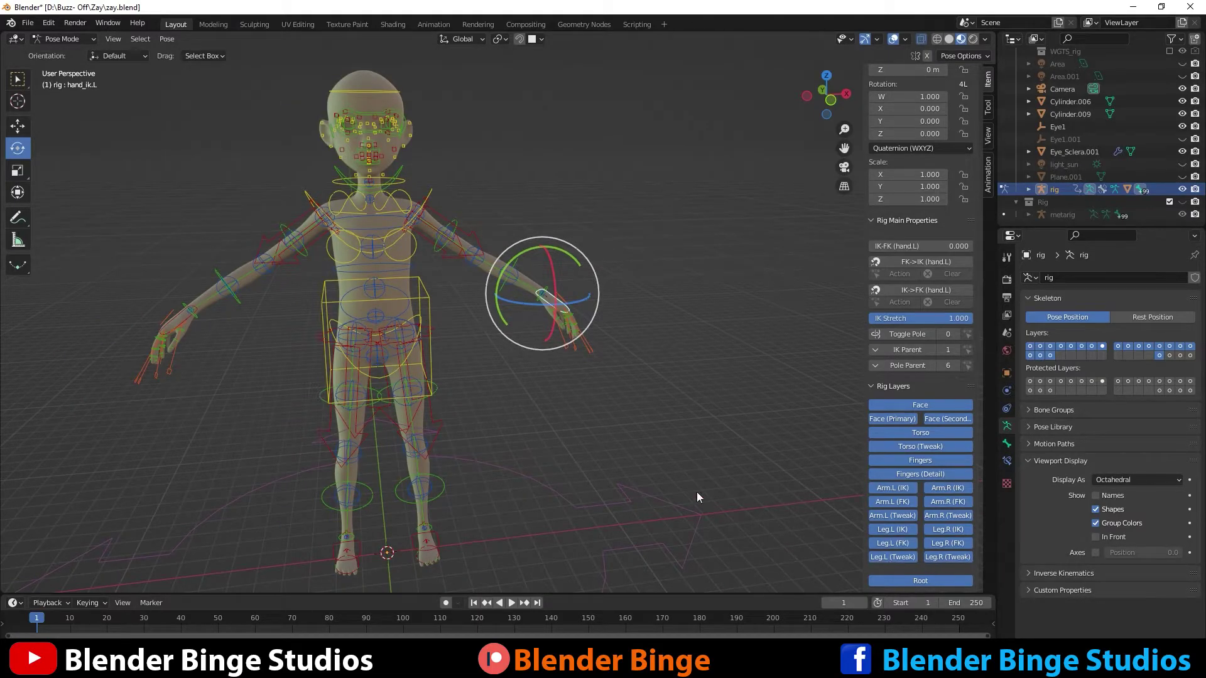
{"action": "scroll", "coordinate": [383, 314], "scroll_direction": "up", "scroll_amount": 4}
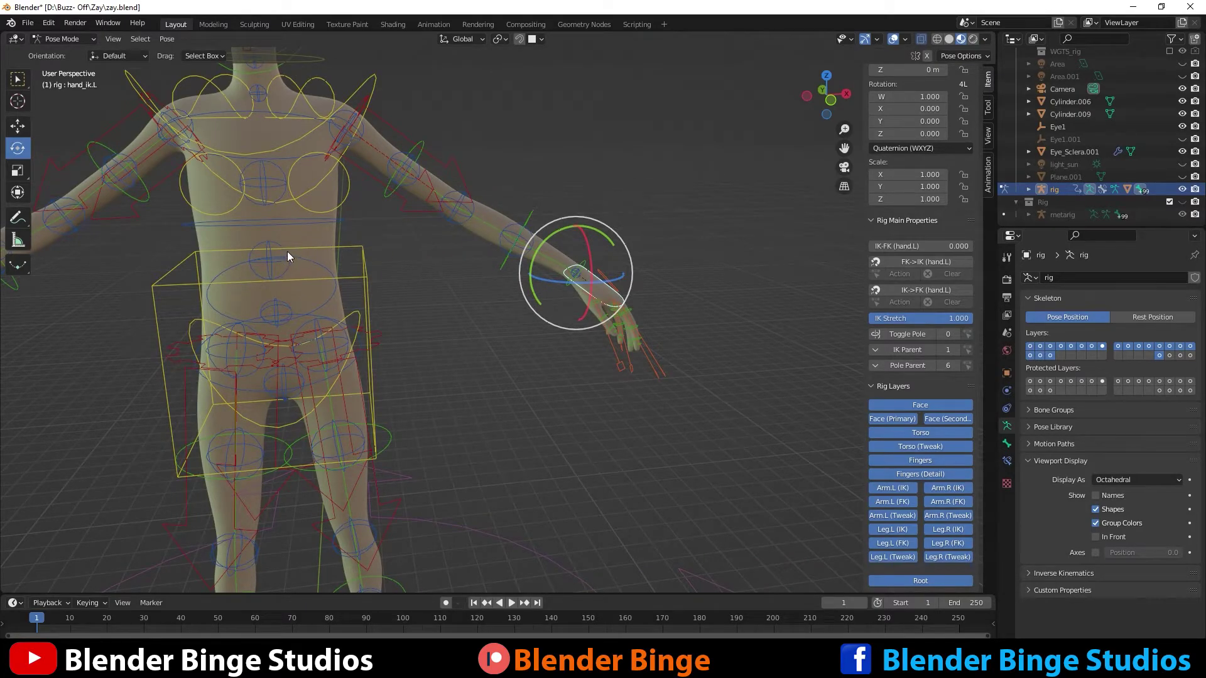
{"action": "middle_click_drag", "start_coordinate": [287, 251], "coordinate": [430, 273], "text": "shift"}
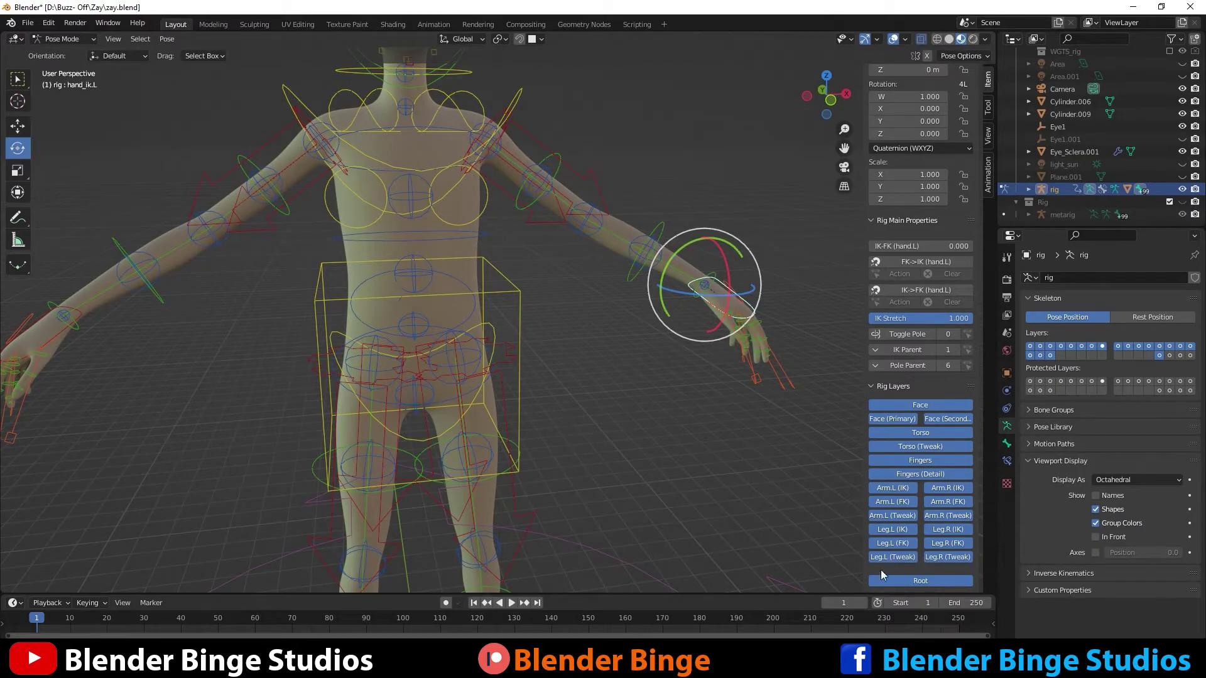
{"action": "middle_click_drag", "start_coordinate": [657, 473], "coordinate": [627, 333], "text": "shift"}
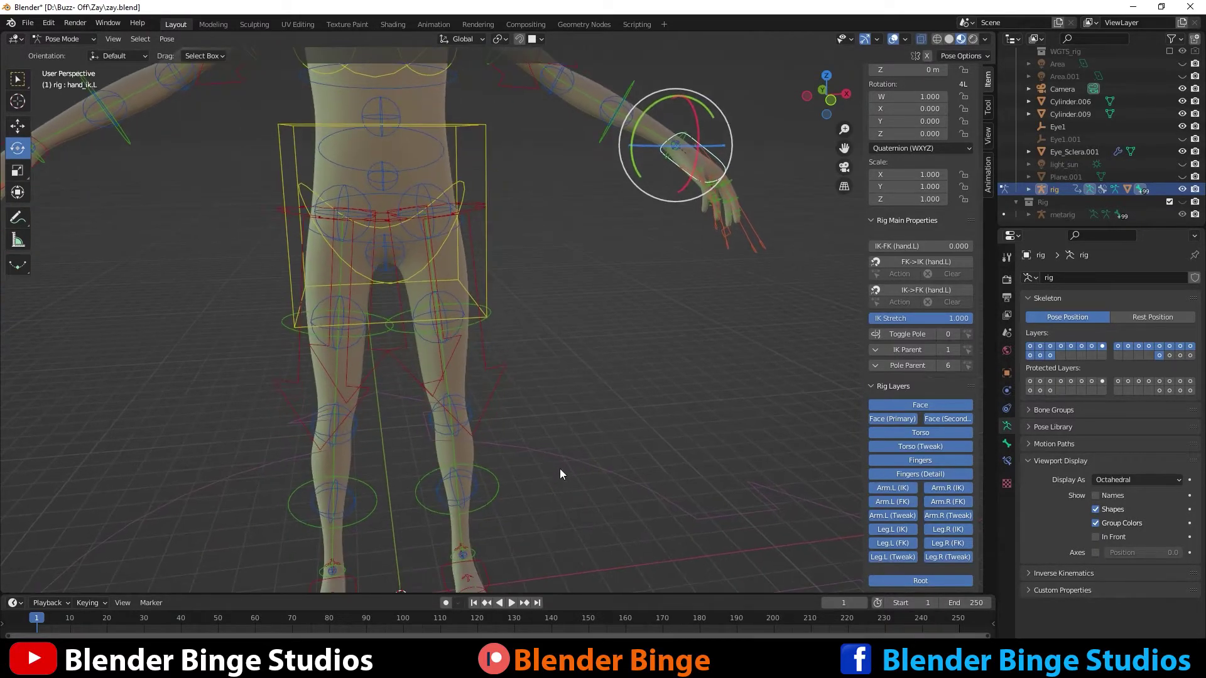
{"action": "left_click", "coordinate": [894, 557]}
{"action": "left_click", "coordinate": [894, 557]}
{"action": "left_click", "coordinate": [948, 557]}
{"action": "left_click", "coordinate": [947, 557]}
{"action": "left_click", "coordinate": [894, 557]}
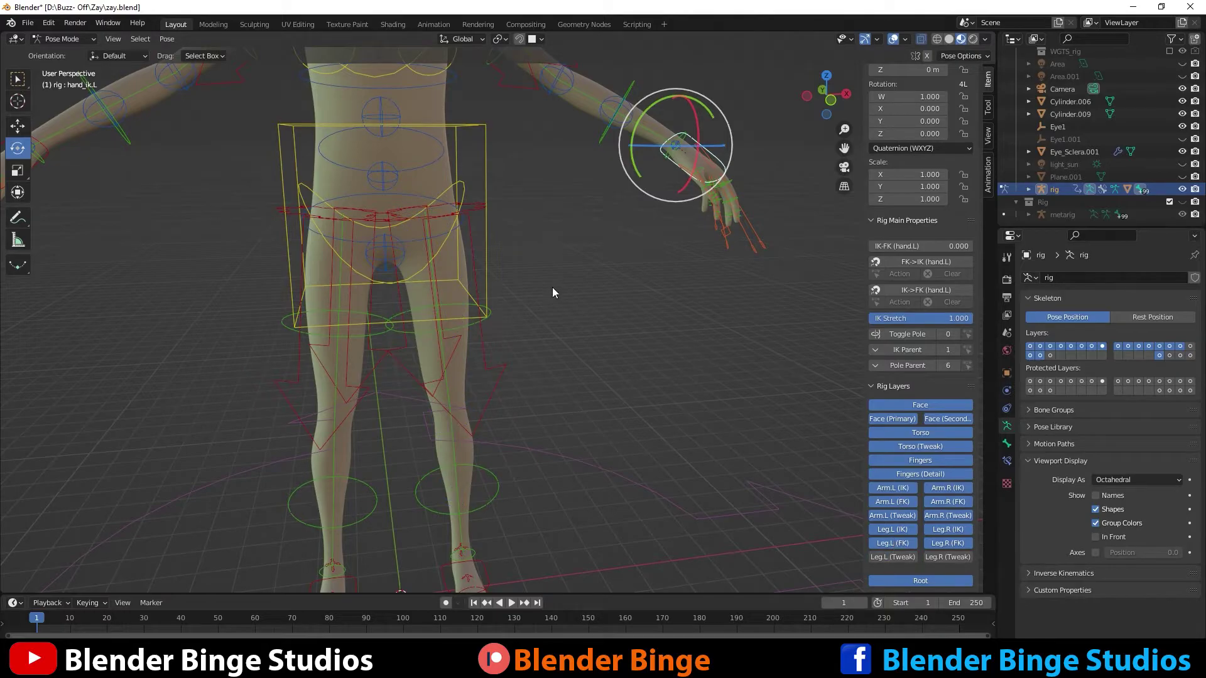
Hide the Arm.L (Tweak) and Arm.R (Tweak) rig layers.
{"action": "middle_click_drag", "start_coordinate": [568, 239], "coordinate": [541, 383], "text": "shift"}
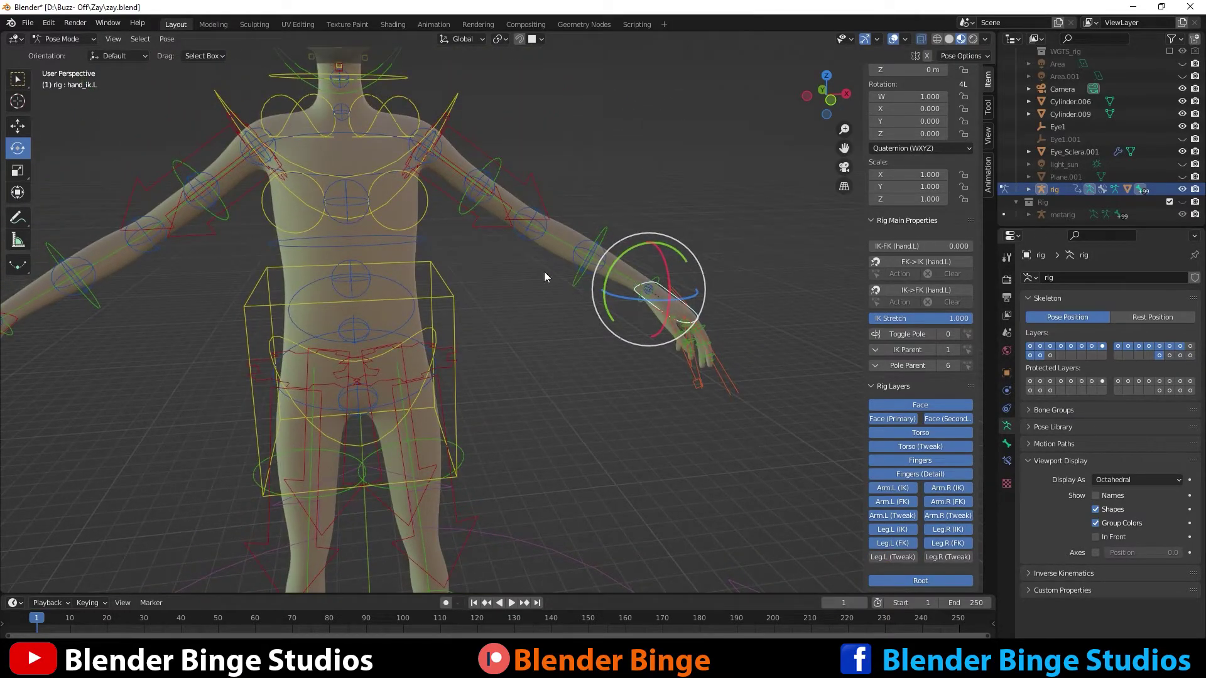
{"action": "middle_click_drag", "start_coordinate": [544, 273], "coordinate": [602, 321], "text": "shift"}
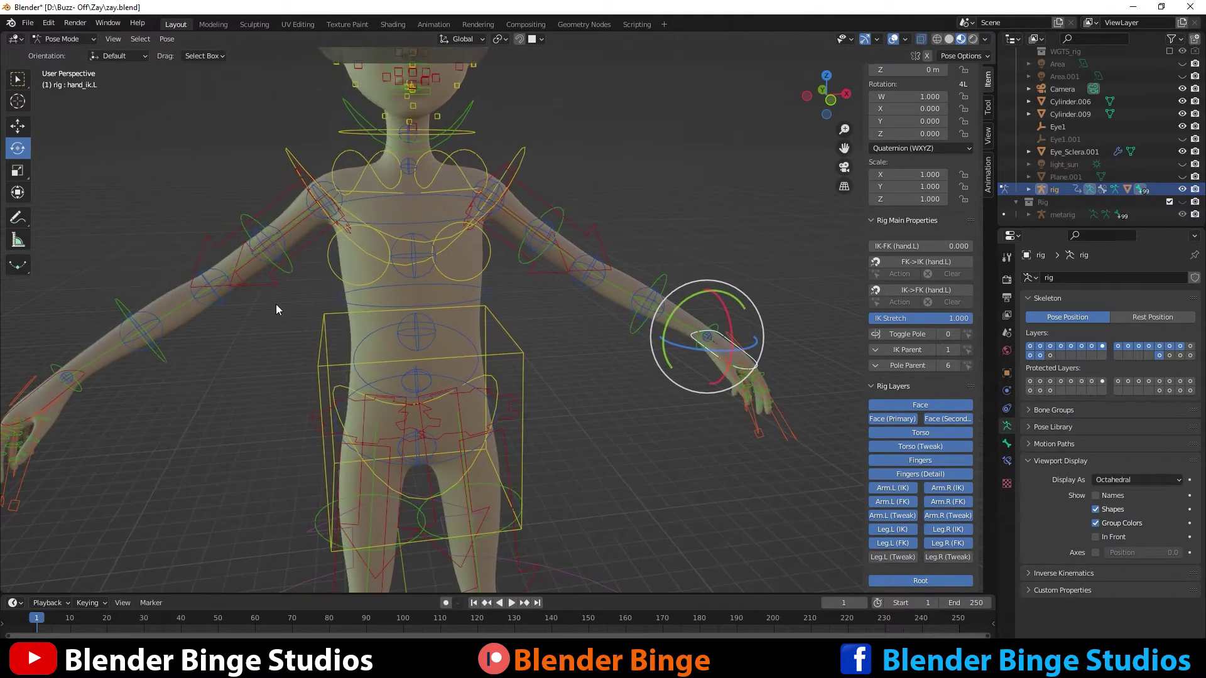
{"action": "left_click", "coordinate": [896, 515]}
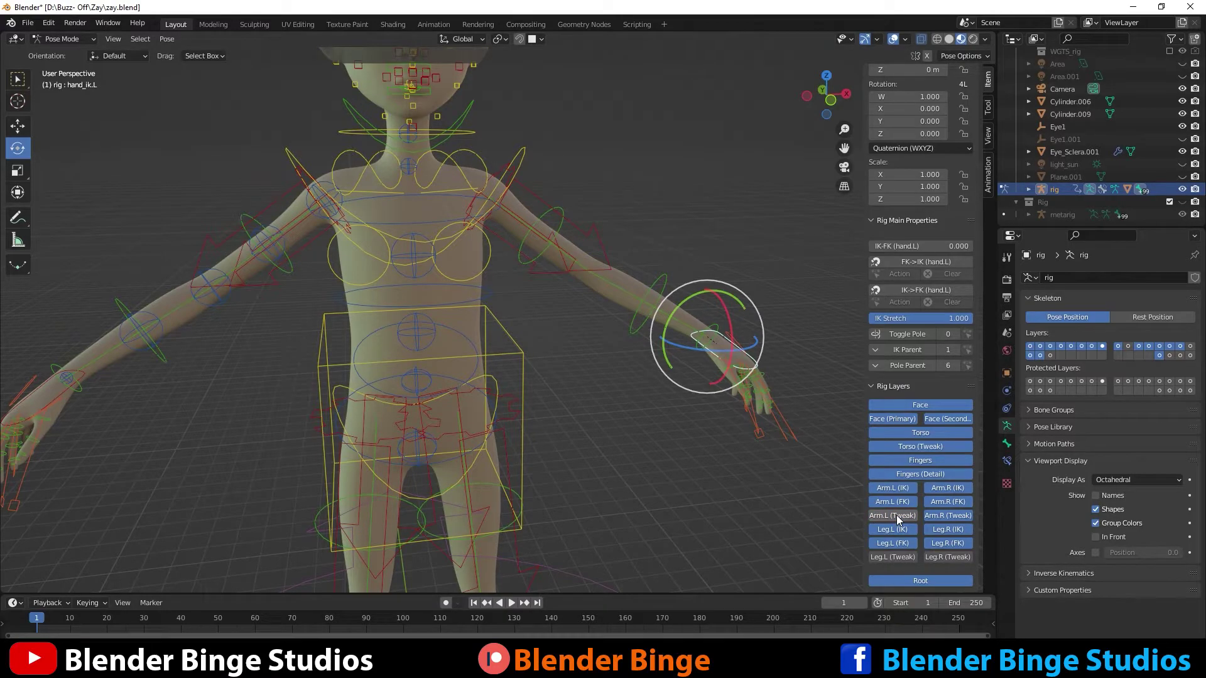
{"action": "left_click", "coordinate": [943, 518]}
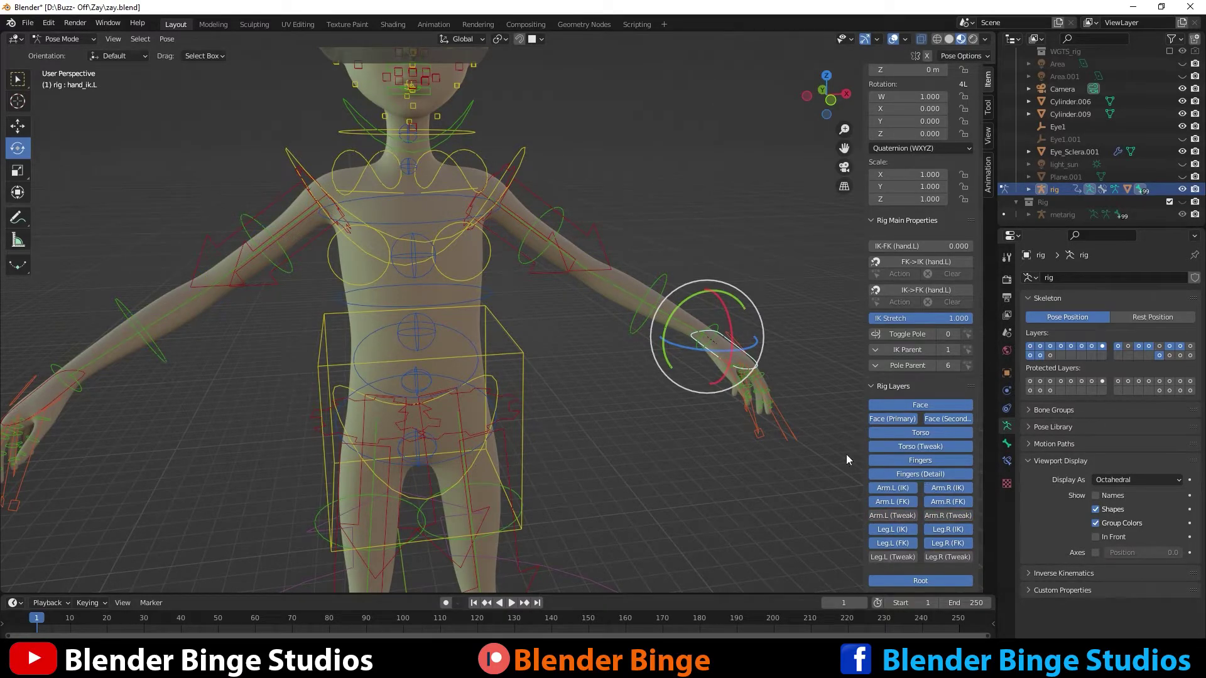
Hide and show the Fingers (Detail) rig layer repeatedly to check which finger controls it contains.
{"action": "middle_click_drag", "start_coordinate": [741, 440], "coordinate": [746, 507], "text": "shift"}
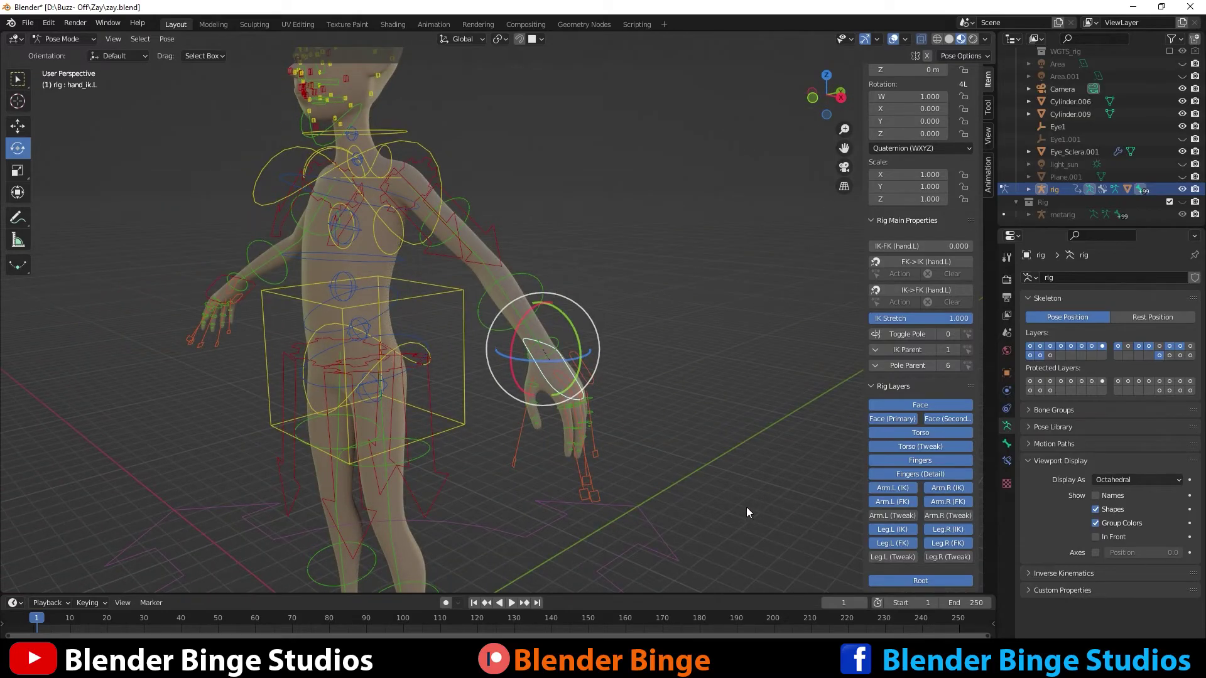
{"action": "left_click", "coordinate": [913, 474]}
{"action": "left_click", "coordinate": [913, 474]}
{"action": "left_click", "coordinate": [913, 474]}
{"action": "left_click", "coordinate": [914, 473]}
Try moving the whole character with the root control and the Move tool, and undo the move.
{"action": "scroll", "coordinate": [387, 284], "scroll_direction": "down", "scroll_amount": 2}
{"action": "middle_click_drag", "start_coordinate": [433, 344], "coordinate": [445, 344]}
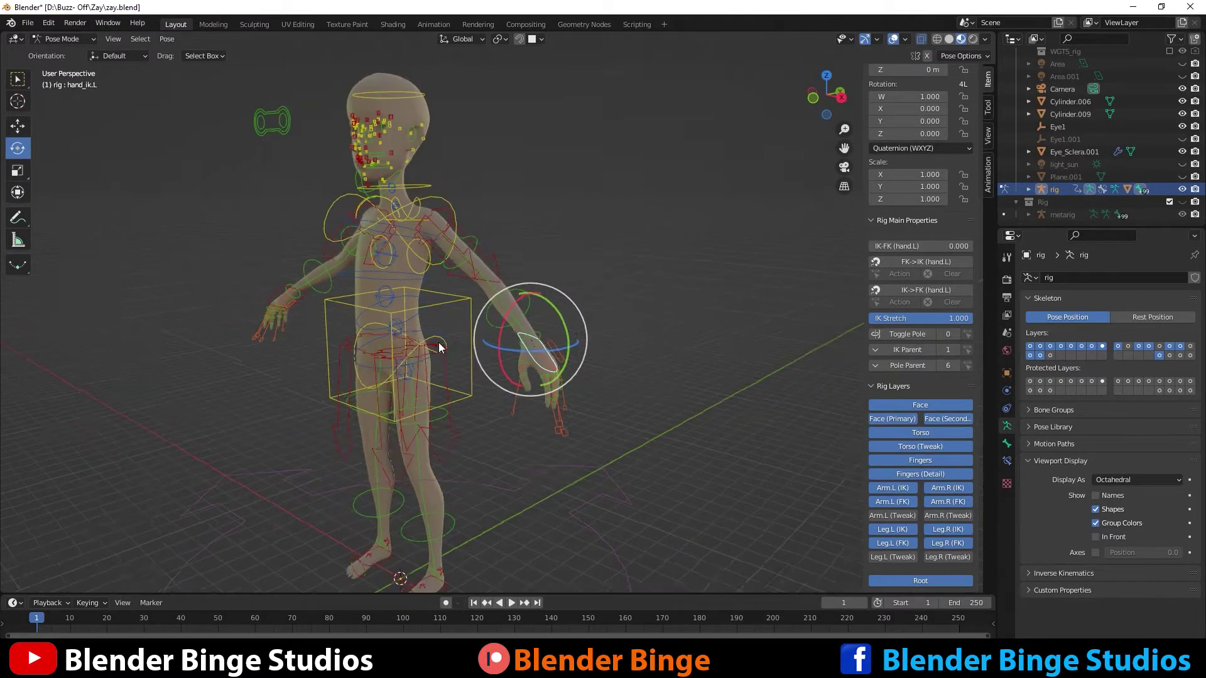
{"action": "scroll", "coordinate": [530, 416], "scroll_direction": "down", "scroll_amount": 4}
{"action": "left_click", "coordinate": [560, 447]}
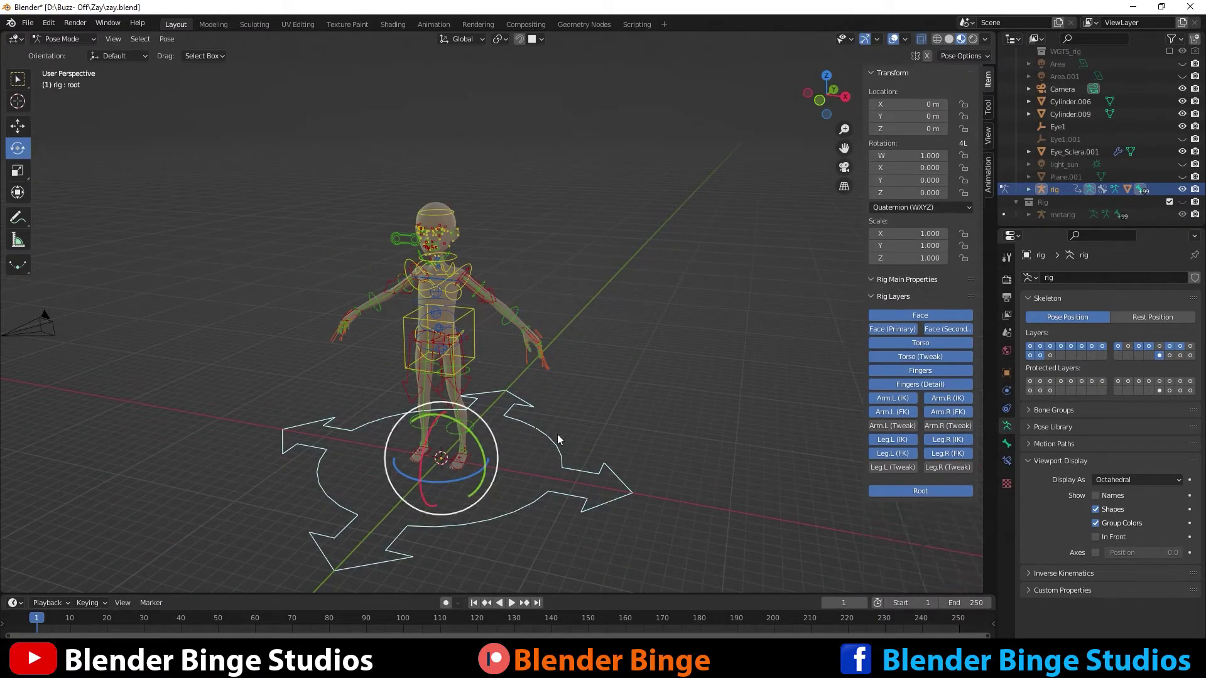
{"action": "left_click", "coordinate": [17, 125]}
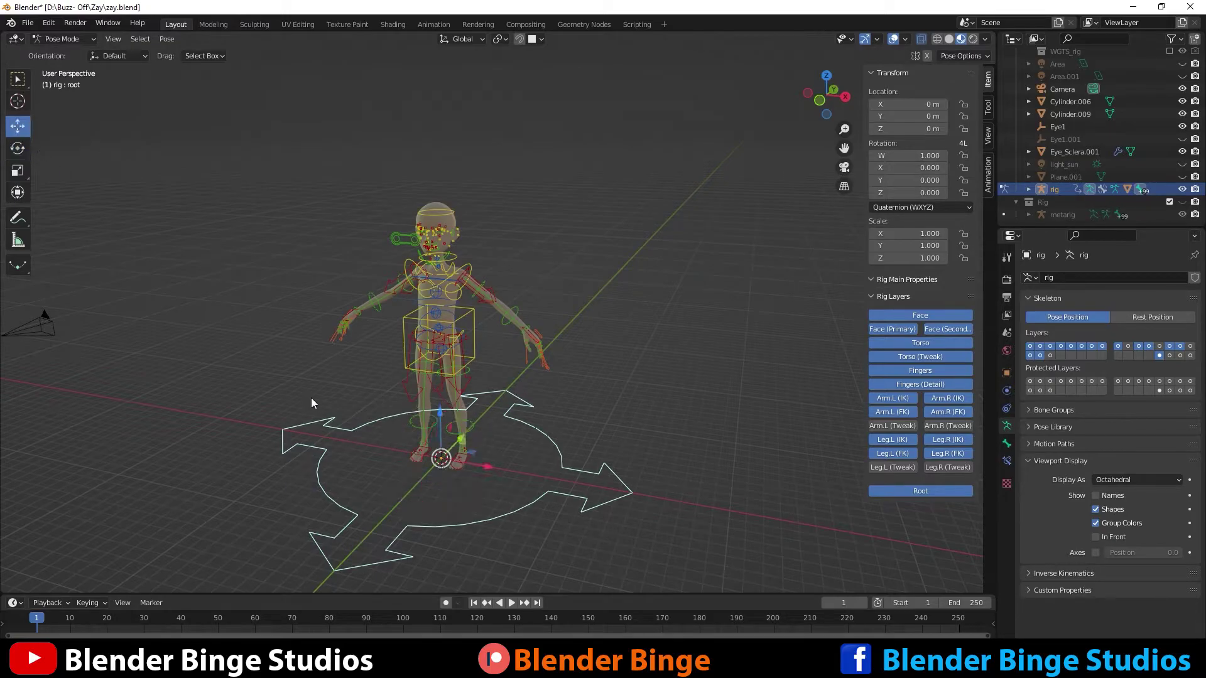
{"action": "mouse_move", "coordinate": [442, 456]}
{"action": "left_mouse_down"}
{"action": "mouse_move", "coordinate": [248, 461]}
{"action": "mouse_move", "coordinate": [427, 468]}
{"action": "left_mouse_up"}
{"action": "key", "text": "ctrl+z"}
Try moving the torso control around freely, and clear its location.
{"action": "scroll", "coordinate": [462, 435], "scroll_direction": "up", "scroll_amount": 4}
{"action": "middle_click_drag", "start_coordinate": [426, 362], "coordinate": [441, 247]}
{"action": "left_click", "coordinate": [442, 243]}
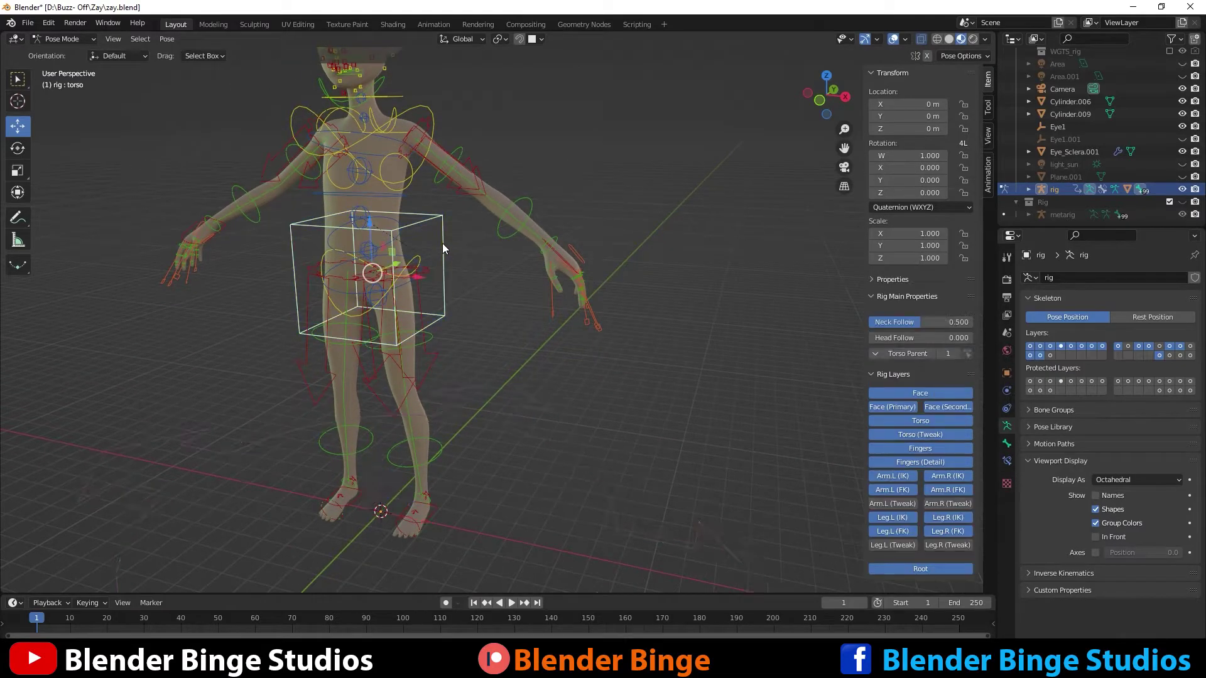
{"action": "middle_click_drag", "start_coordinate": [429, 307], "coordinate": [382, 248]}
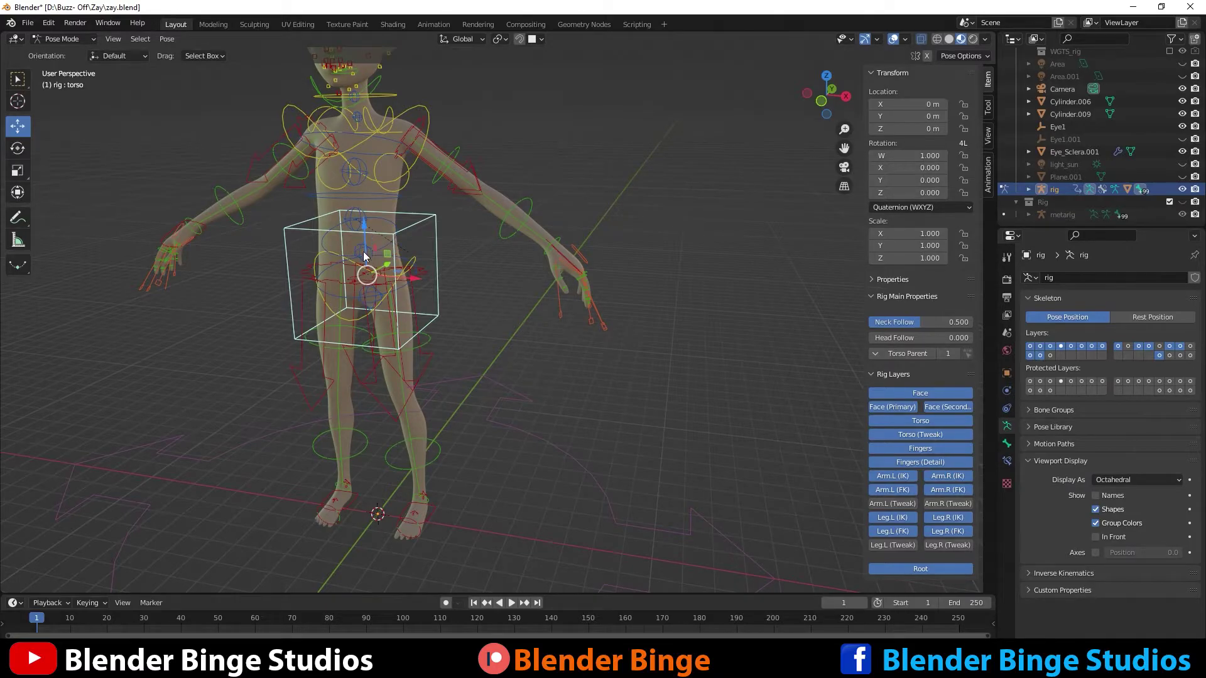
{"action": "scroll", "coordinate": [362, 253], "scroll_direction": "up", "scroll_amount": 2}
{"action": "middle_click_drag", "start_coordinate": [362, 252], "coordinate": [412, 209], "text": "shift"}
{"action": "scroll", "coordinate": [429, 245], "scroll_direction": "down", "scroll_amount": 2}
{"action": "left_click_drag", "start_coordinate": [412, 209], "coordinate": [453, 230]}
{"action": "key", "text": "alt+g"}
Rotate the torso control with the Rotate tool to test the body's movement, and undo the last rotation.
{"action": "middle_click_drag", "start_coordinate": [453, 230], "coordinate": [107, 144]}
{"action": "left_click", "coordinate": [17, 148]}
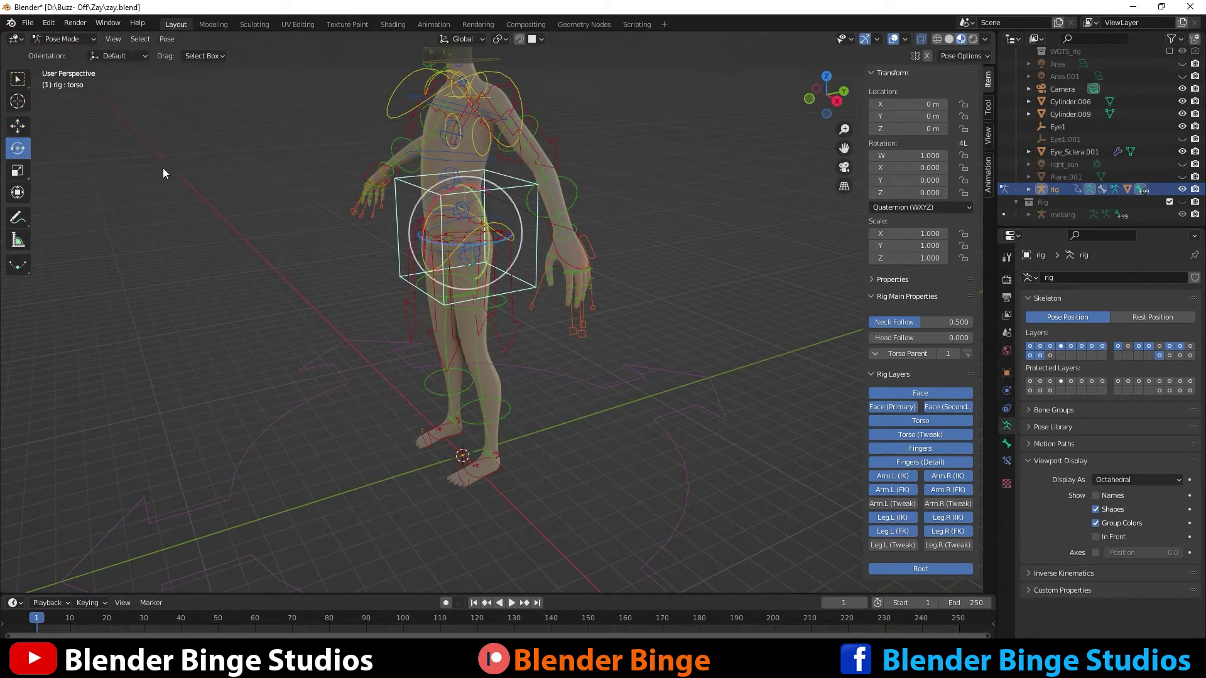
{"action": "middle_click_drag", "start_coordinate": [465, 211], "coordinate": [480, 286]}
{"action": "mouse_move", "coordinate": [481, 285]}
{"action": "left_mouse_down"}
{"action": "mouse_move", "coordinate": [491, 300]}
{"action": "mouse_move", "coordinate": [485, 270]}
{"action": "left_mouse_up"}
{"action": "scroll", "coordinate": [481, 263], "scroll_direction": "down", "scroll_amount": 4}
{"action": "middle_click_drag", "start_coordinate": [481, 263], "coordinate": [434, 290]}
{"action": "left_click_drag", "start_coordinate": [434, 290], "coordinate": [464, 291]}
{"action": "key", "text": "ctrl+z"}
Move the left hand IK control in front of the body by about -3.94 m in X, -4.13 m in Y and 2.48 m in Z.
{"action": "middle_click_drag", "start_coordinate": [564, 315], "coordinate": [649, 331]}
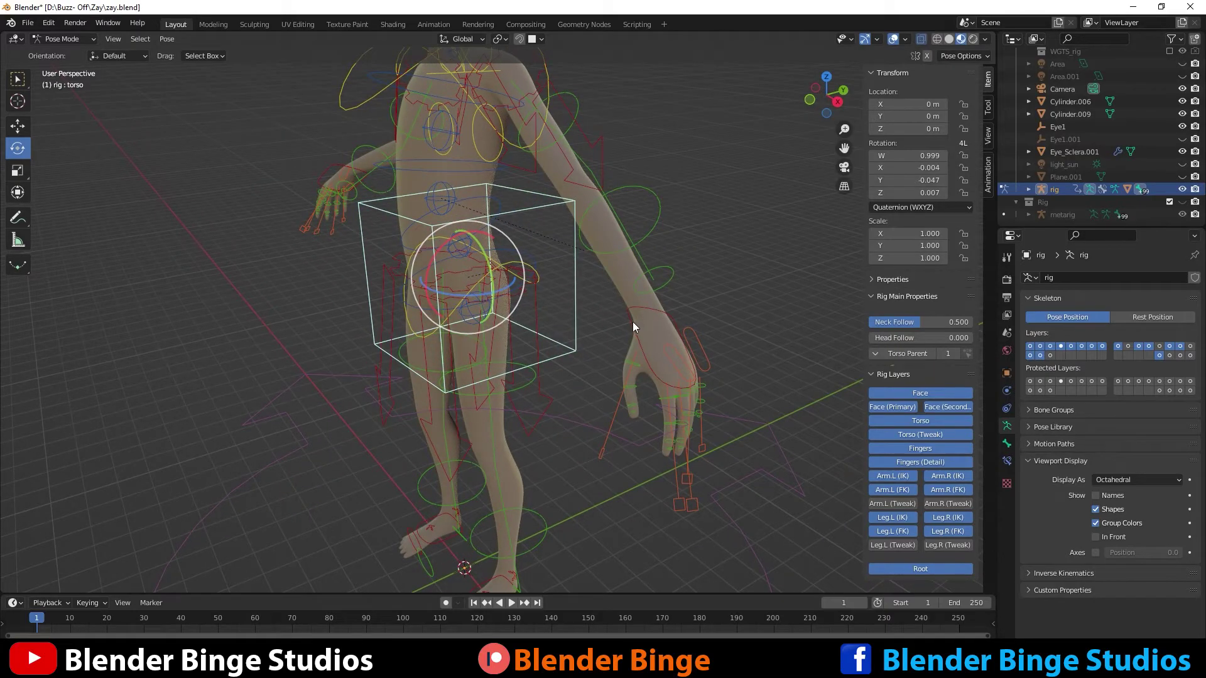
{"action": "left_click", "coordinate": [625, 311]}
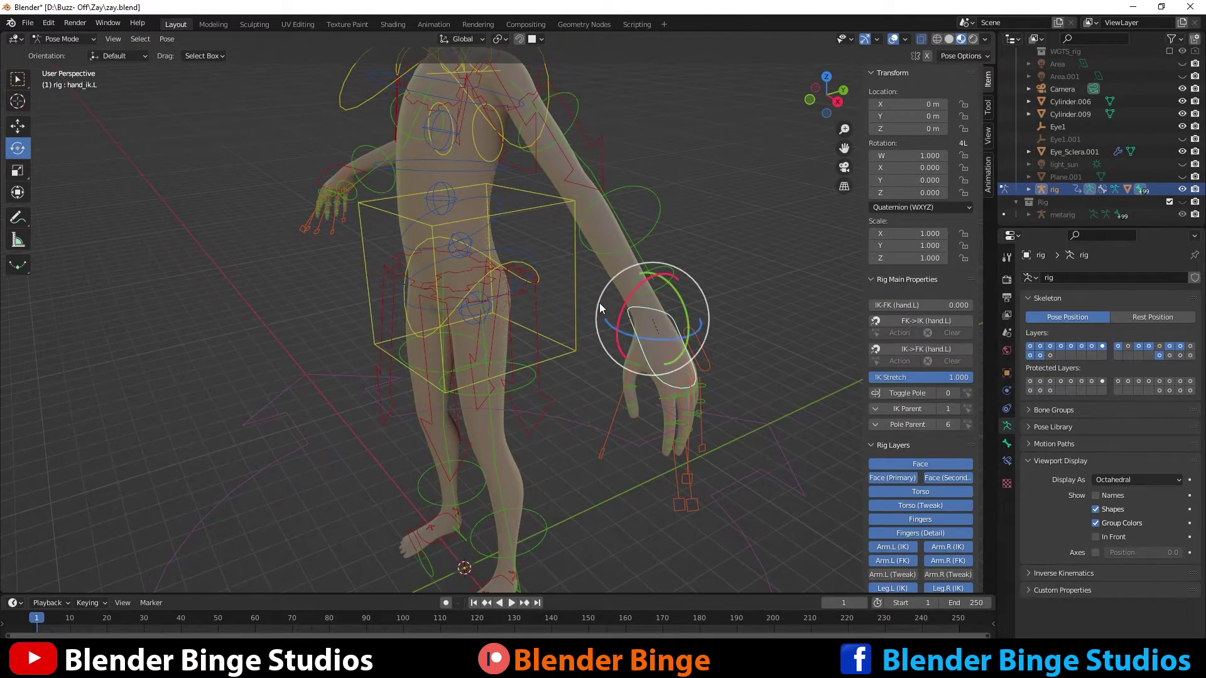
{"action": "middle_click_drag", "start_coordinate": [593, 300], "coordinate": [617, 311]}
{"action": "key", "text": "g"}
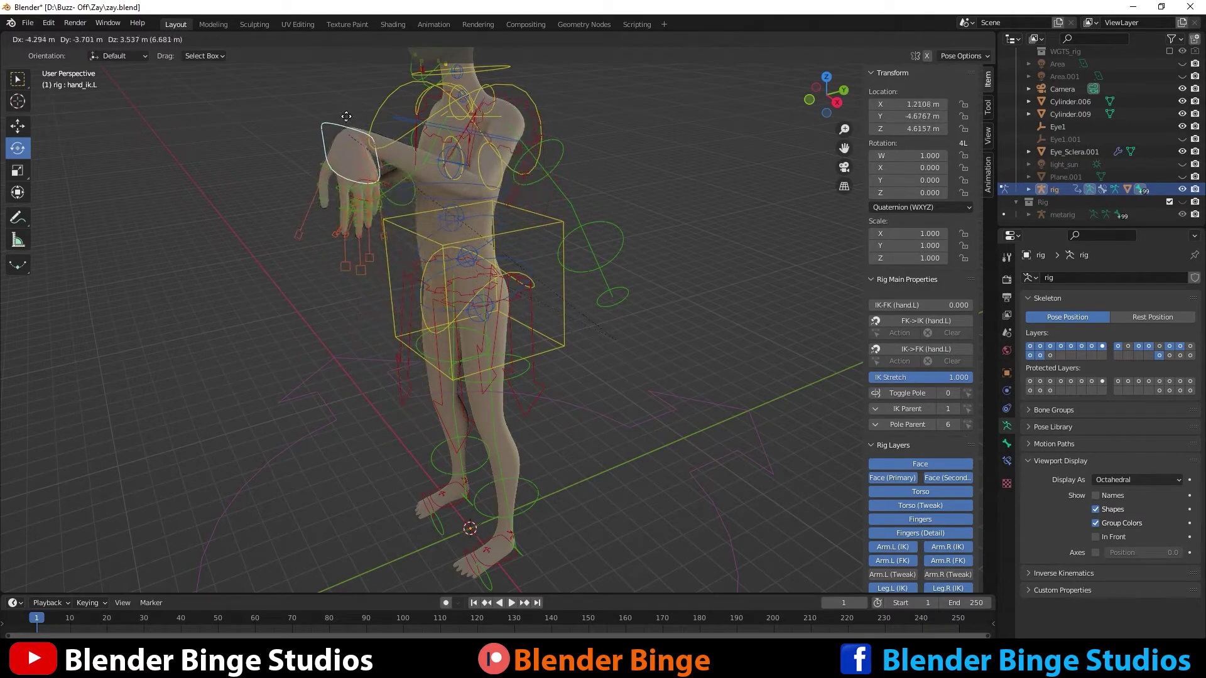
{"action": "left_click", "coordinate": [338, 169]}
Rotate the left hand IK control so the hand turns sideways, ending with a trackball rotation of -22.9° and -34.4°.
{"action": "middle_click_drag", "start_coordinate": [341, 209], "coordinate": [372, 255]}
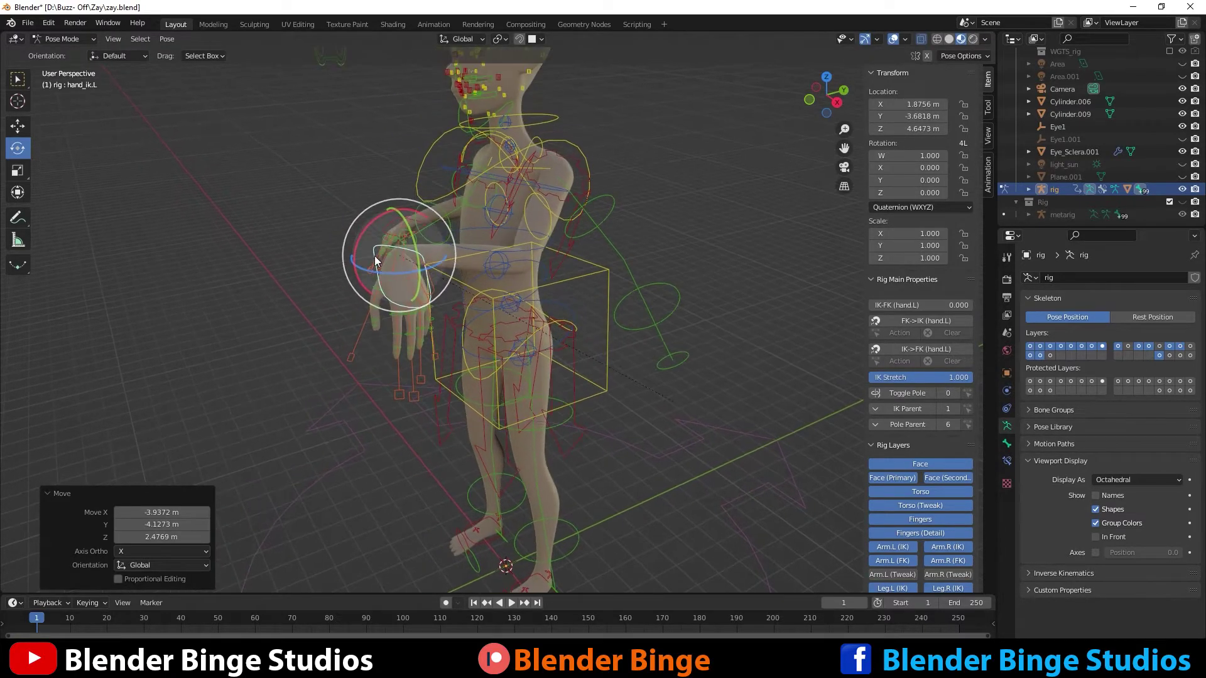
{"action": "left_click_drag", "start_coordinate": [355, 257], "coordinate": [433, 176]}
{"action": "left_click_drag", "start_coordinate": [392, 291], "coordinate": [355, 268]}
{"action": "middle_click_drag", "start_coordinate": [412, 256], "coordinate": [447, 322]}
{"action": "scroll", "coordinate": [472, 268], "scroll_direction": "up", "scroll_amount": 2}
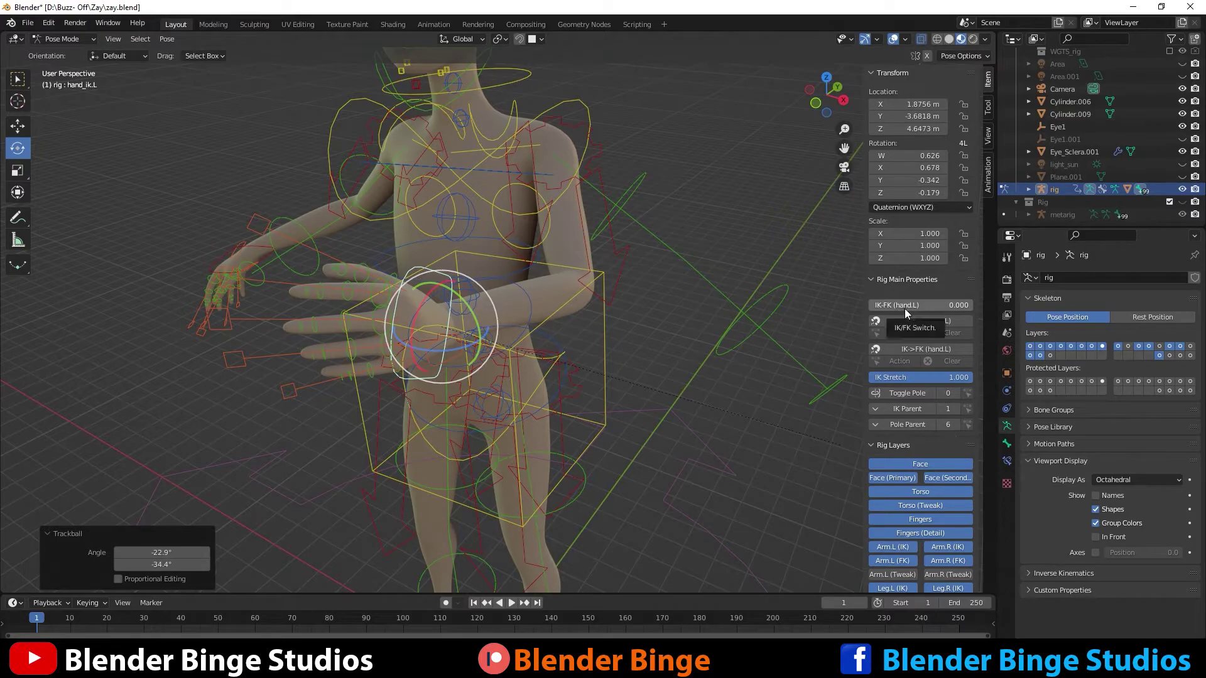
Switch the left arm to FK by setting IK-FK (hand.L) to 1.000.
{"action": "mouse_move", "coordinate": [947, 307]}
{"action": "left_mouse_down"}
{"action": "mouse_move", "coordinate": [975, 307]}
{"action": "mouse_move", "coordinate": [959, 305]}
{"action": "left_mouse_up"}
{"action": "middle_click_drag", "start_coordinate": [624, 349], "coordinate": [452, 300], "text": "shift"}
{"action": "middle_click_drag", "start_coordinate": [655, 391], "coordinate": [252, 233]}
Try a trackball rotation of the left hand IK control while the arm is in FK mode.
{"action": "left_click", "coordinate": [244, 240]}
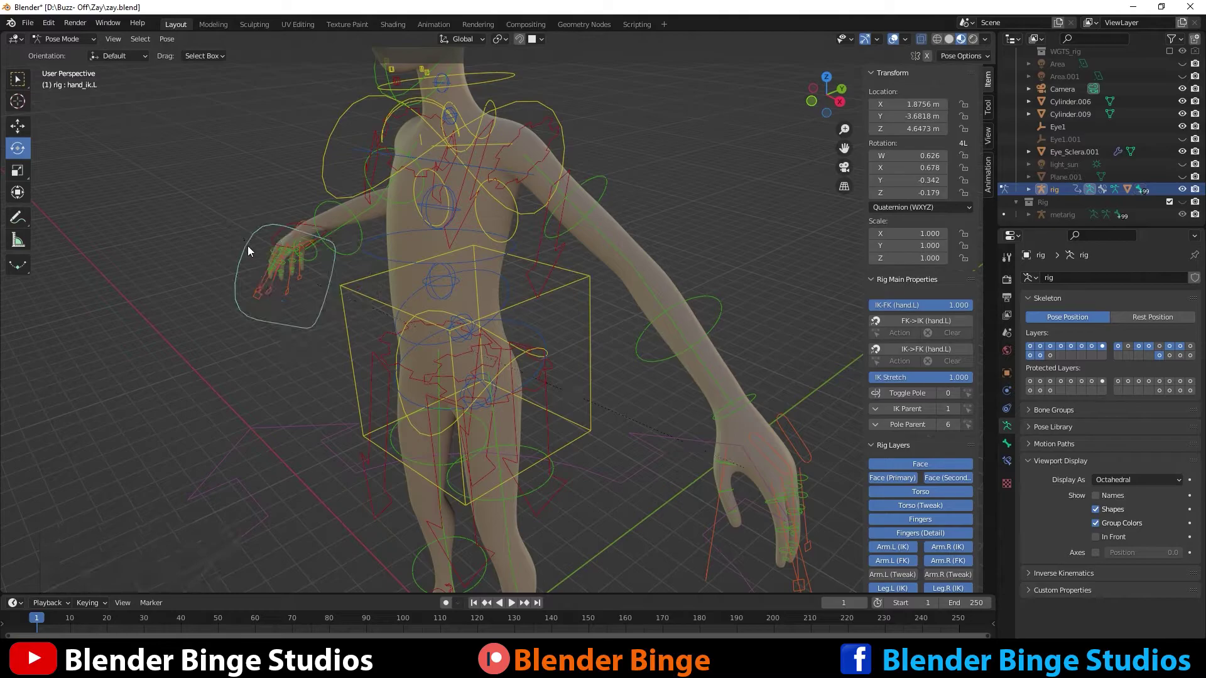
{"action": "left_click", "coordinate": [248, 246]}
{"action": "key", "text": "ctrl+z"}
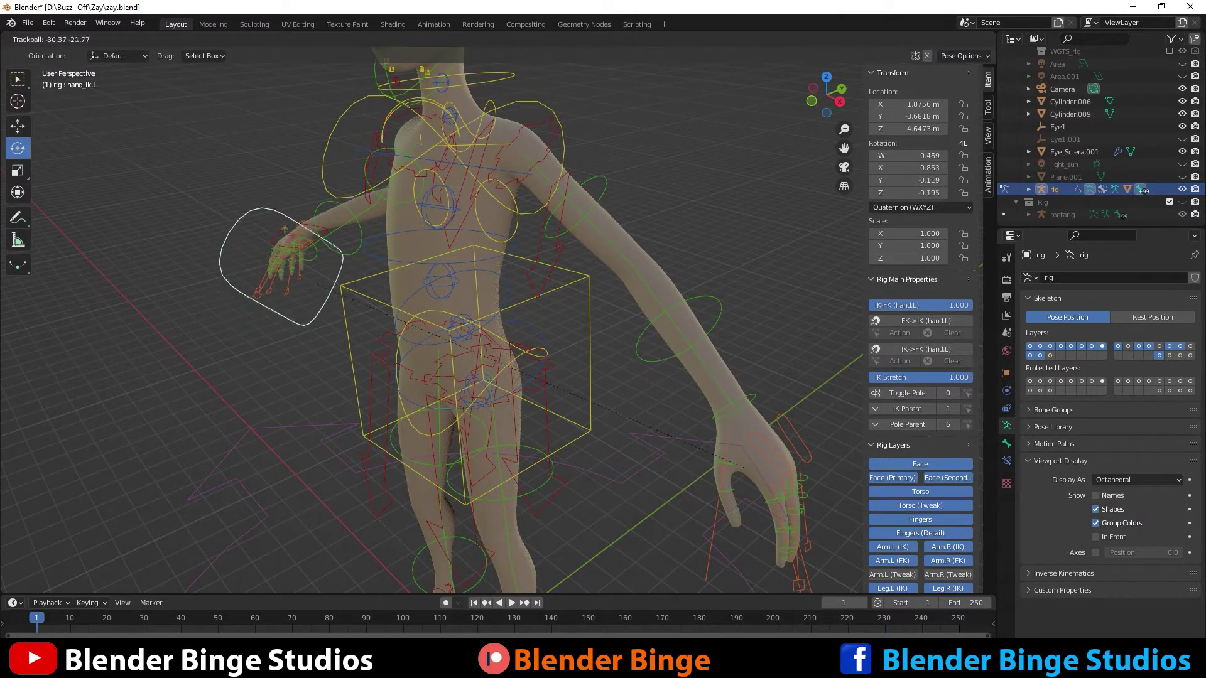
{"action": "key", "text": "ctrl+shift+z"}
Bend the left elbow by rotating the left forearm FK control with a free trackball rotation.
{"action": "middle_click_drag", "start_coordinate": [505, 314], "coordinate": [353, 322], "text": "shift"}
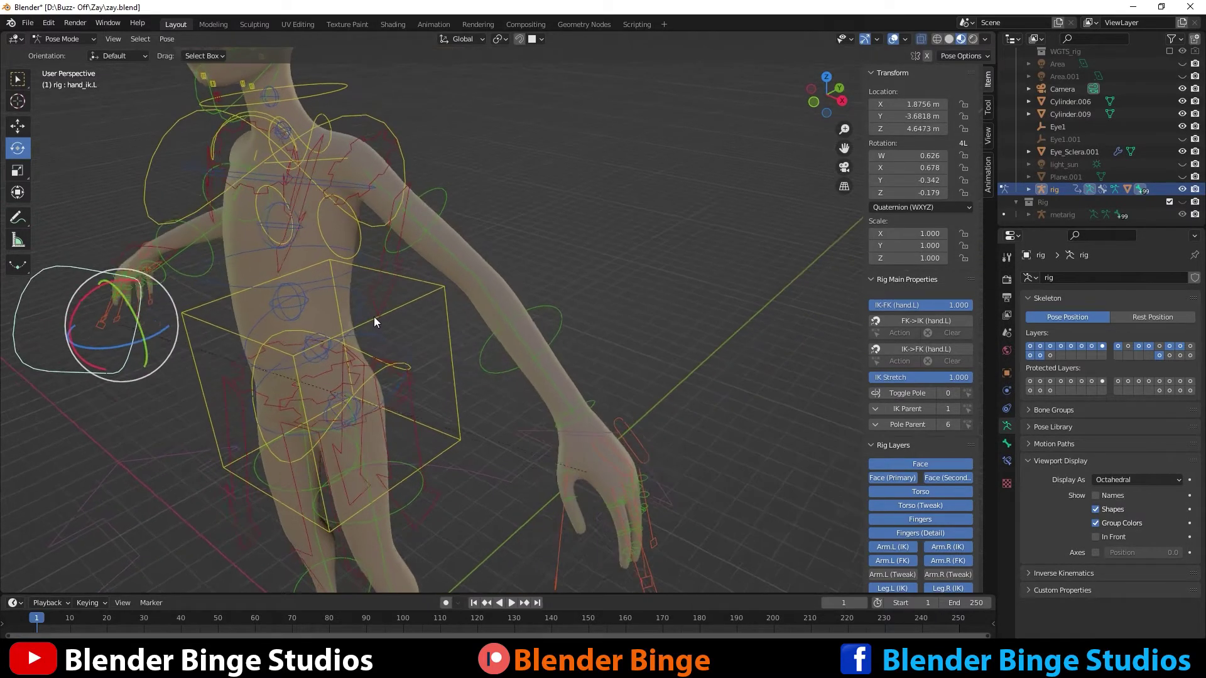
{"action": "middle_click_drag", "start_coordinate": [376, 322], "coordinate": [397, 316]}
{"action": "left_click", "coordinate": [519, 311]}
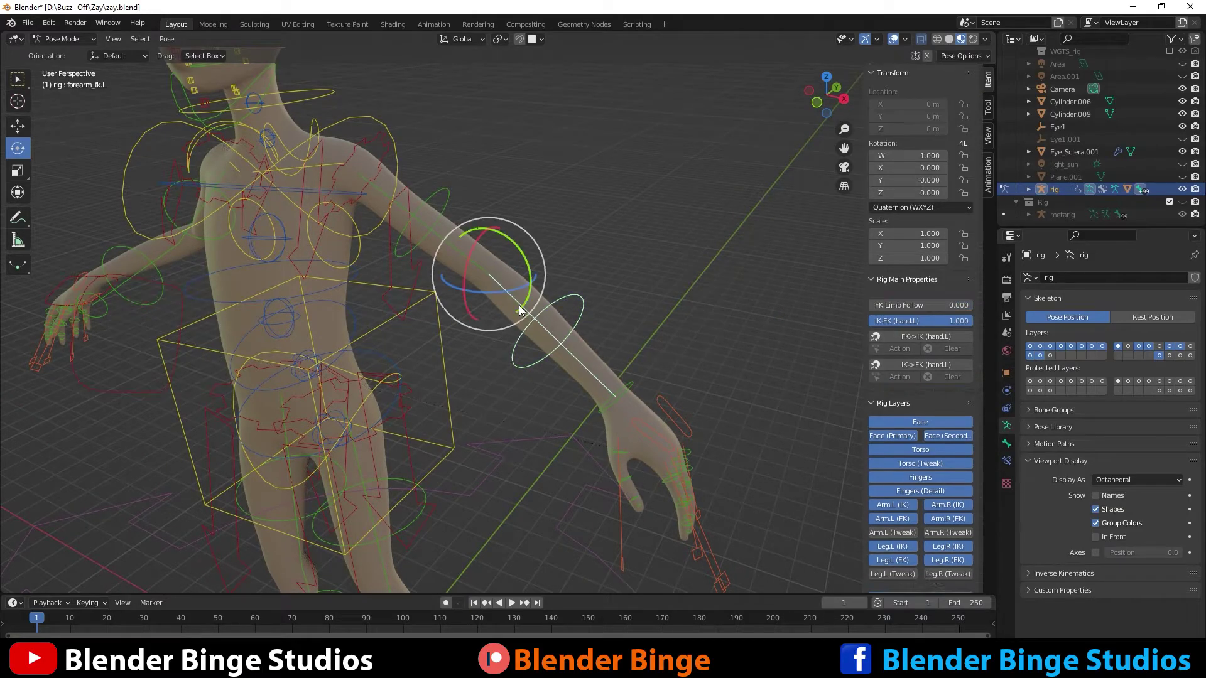
{"action": "scroll", "coordinate": [525, 293], "scroll_direction": "up", "scroll_amount": 2}
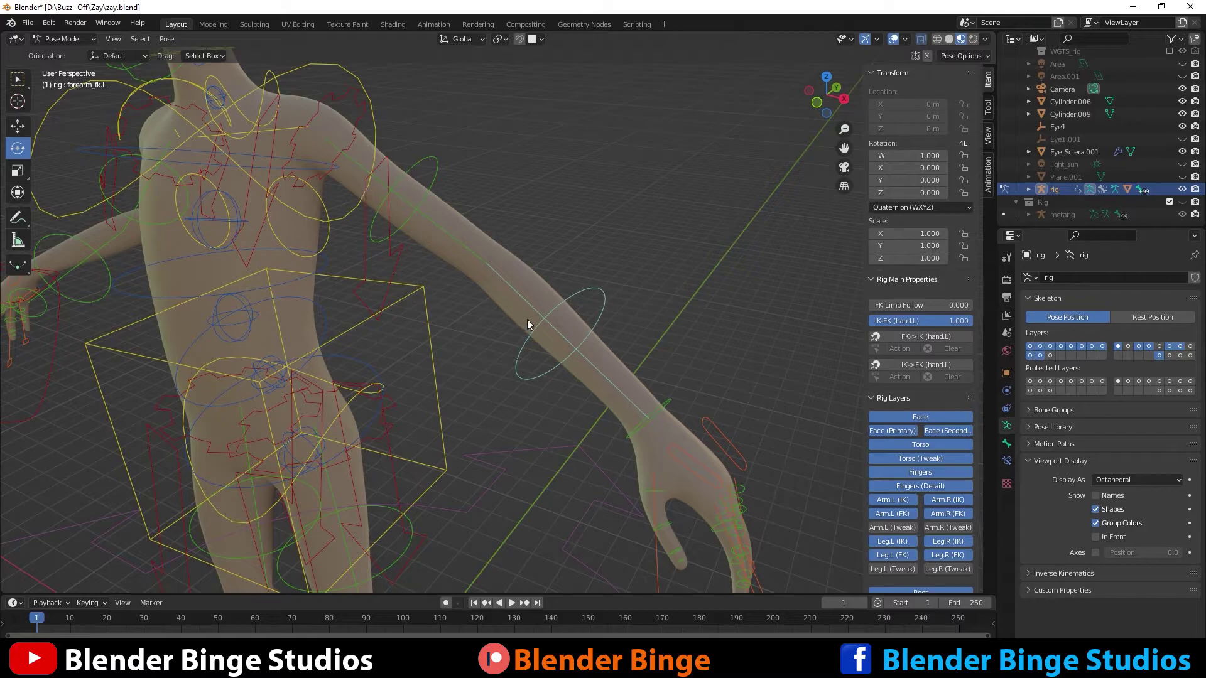
{"action": "key", "text": "r"}
{"action": "key", "text": "r"}
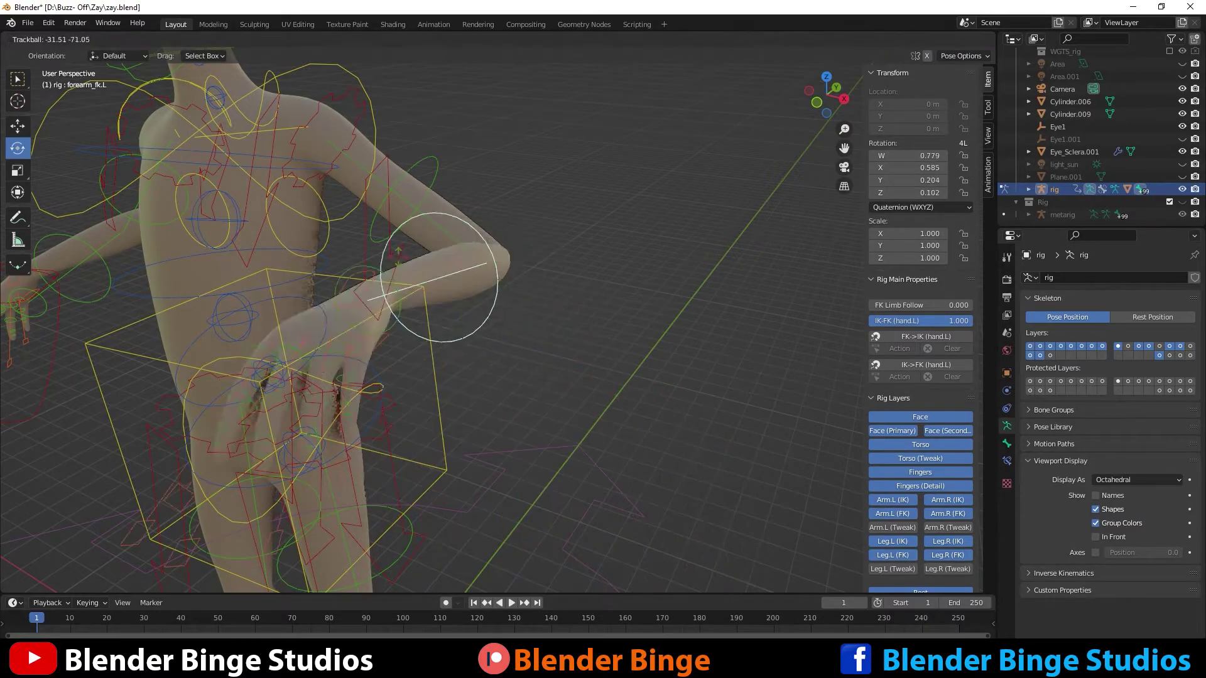
{"action": "left_click", "coordinate": [432, 253]}
Try a free trackball rotation of the left upper arm FK control, and undo it.
{"action": "left_click", "coordinate": [428, 225]}
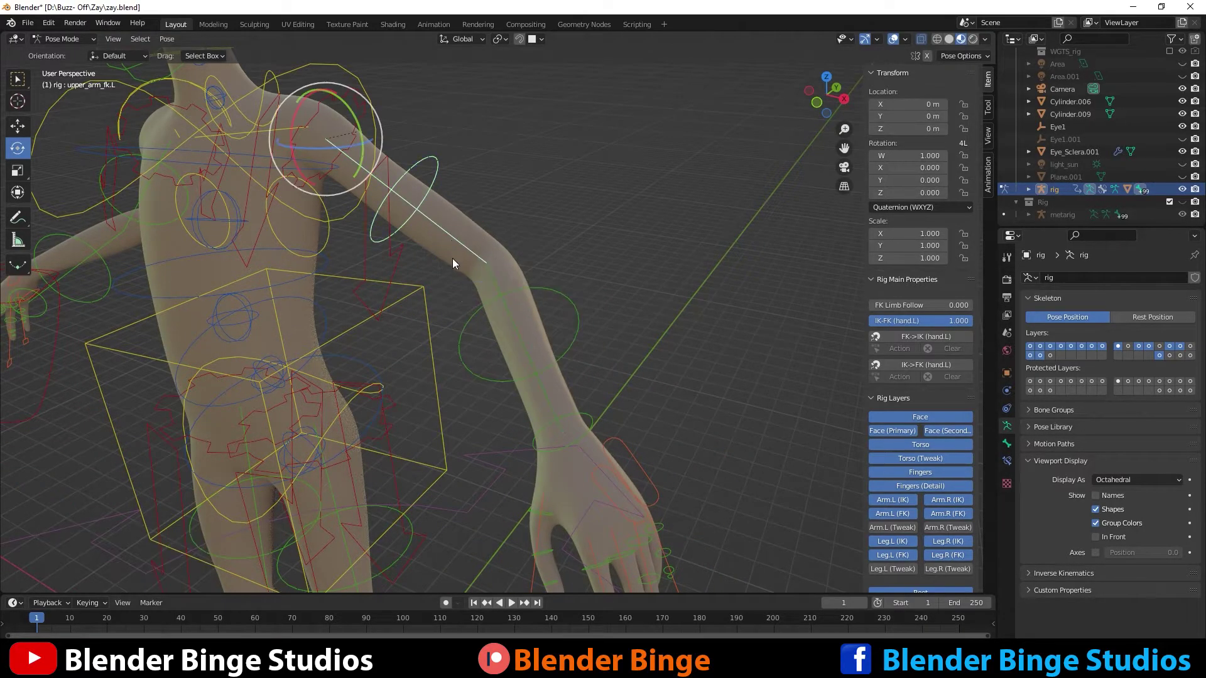
{"action": "key", "text": "r"}
{"action": "key", "text": "r"}
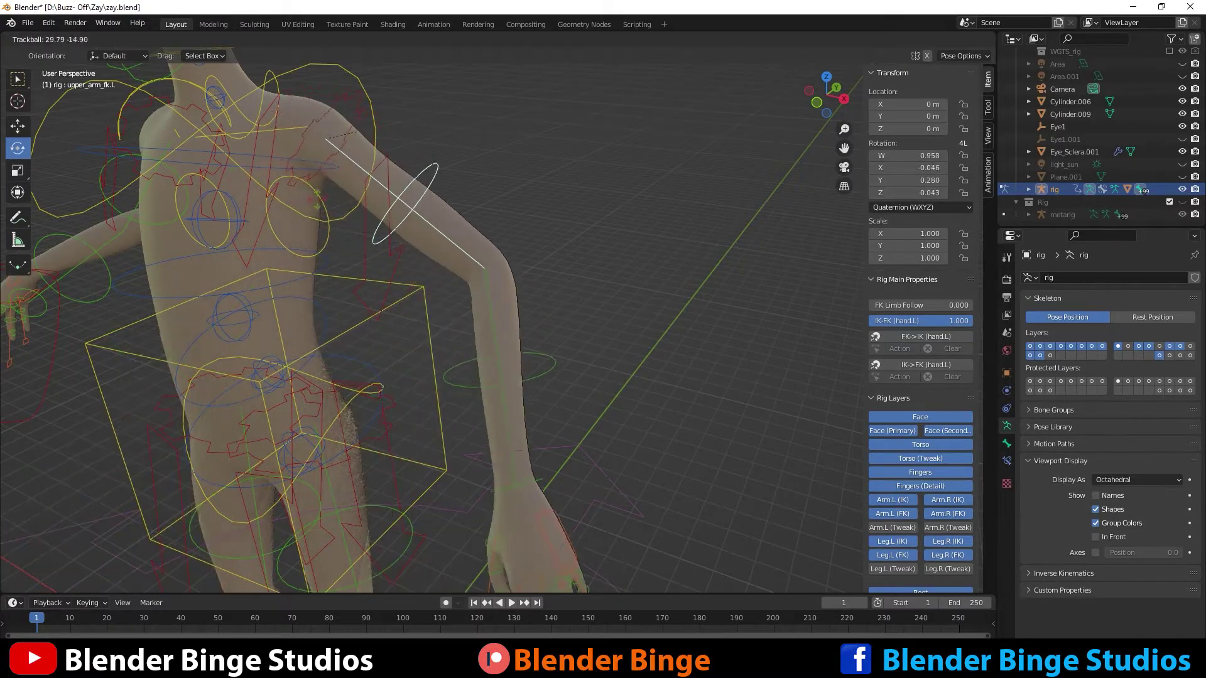
{"action": "left_click", "coordinate": [322, 173]}
{"action": "key", "text": "ctrl+z"}
Lower the left arm by rotating its upper arm FK control 34.8° about the global Y axis, and select the forearm FK control.
{"action": "scroll", "coordinate": [327, 221], "scroll_direction": "down", "scroll_amount": 3}
{"action": "middle_click_drag", "start_coordinate": [327, 221], "coordinate": [429, 241]}
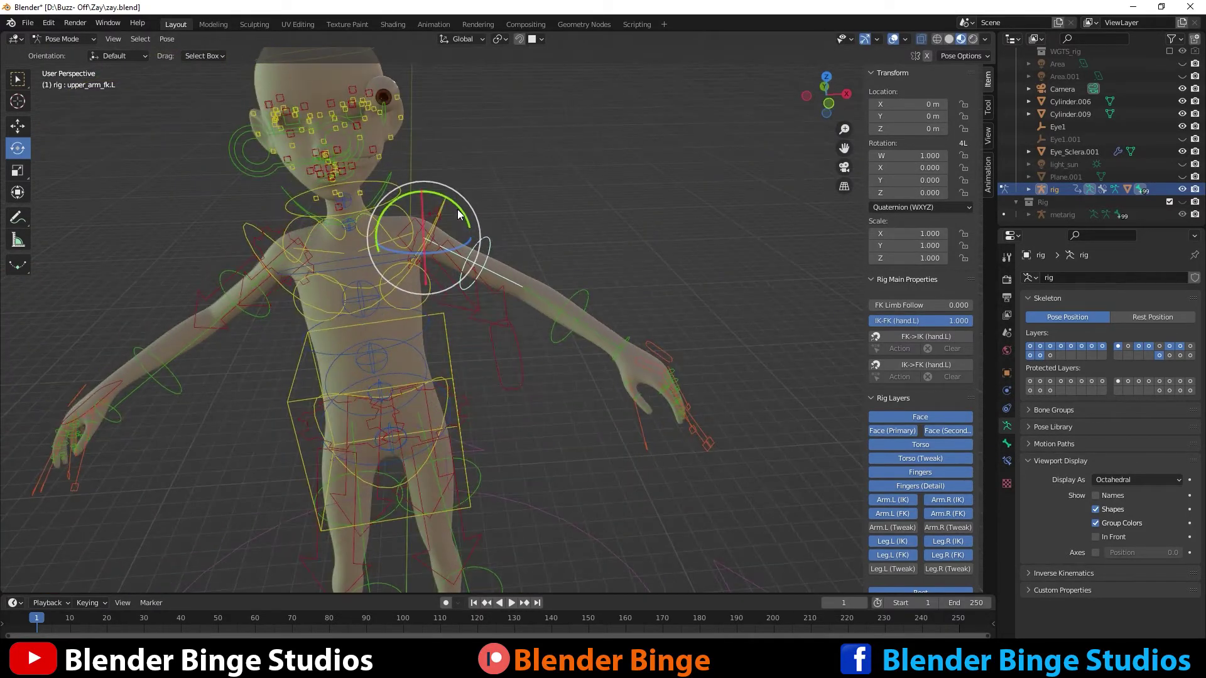
{"action": "left_click_drag", "start_coordinate": [457, 209], "coordinate": [498, 324]}
{"action": "middle_click_drag", "start_coordinate": [497, 324], "coordinate": [457, 267], "text": "shift"}
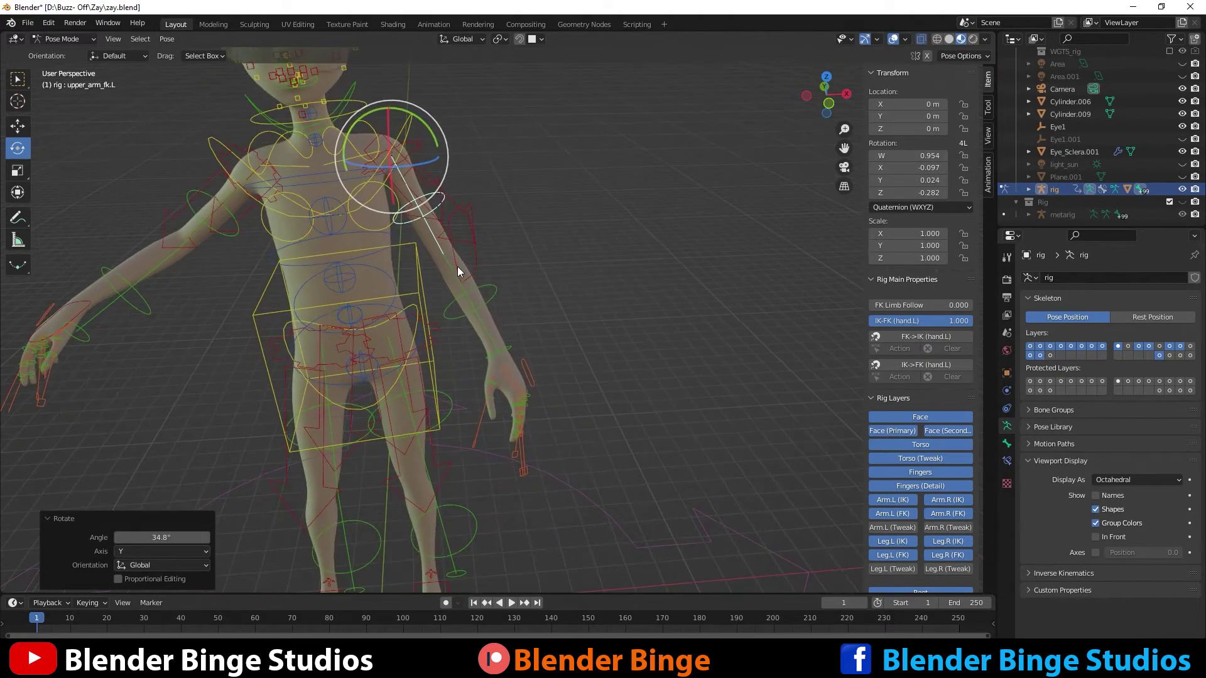
{"action": "left_click", "coordinate": [454, 272]}
{"action": "left_click_drag", "start_coordinate": [484, 232], "coordinate": [490, 301]}
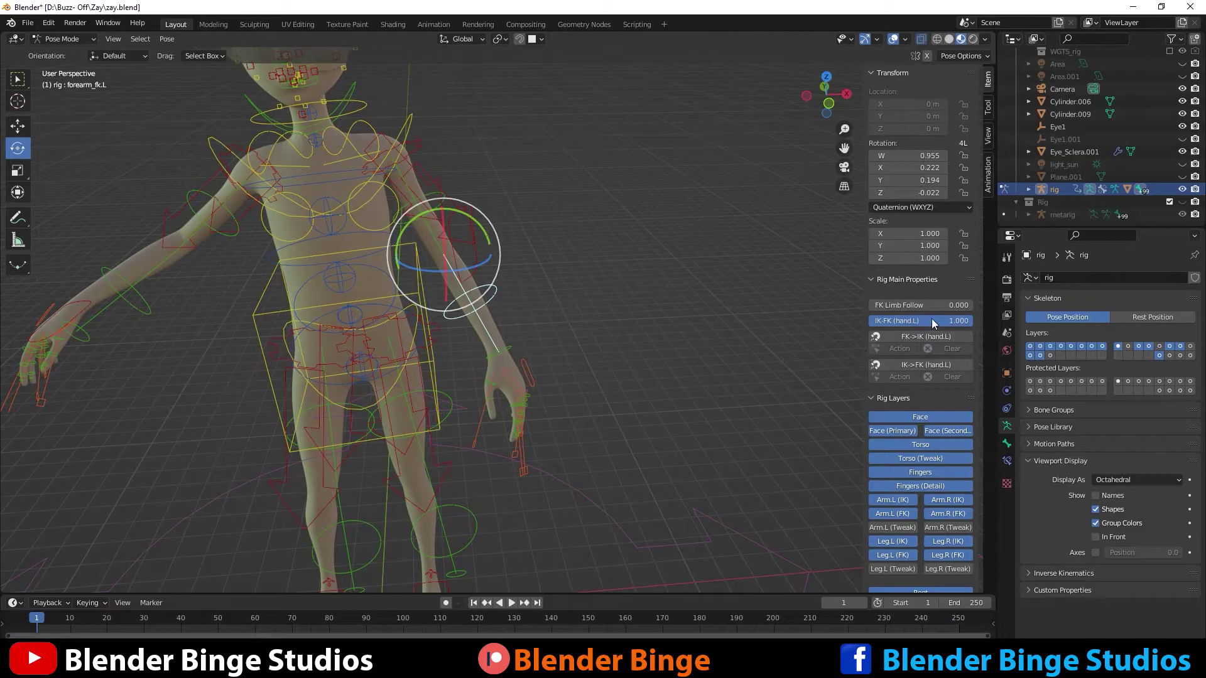
Set IK-FK (hand.L) to 0.000, and move the left hand IK control about 0.61 m in X, 0.97 m in Y and -0.42 m in Z.
{"action": "left_click_drag", "start_coordinate": [954, 322], "coordinate": [870, 322]}
{"action": "middle_click_drag", "start_coordinate": [549, 264], "coordinate": [326, 240]}
{"action": "left_click", "coordinate": [316, 206]}
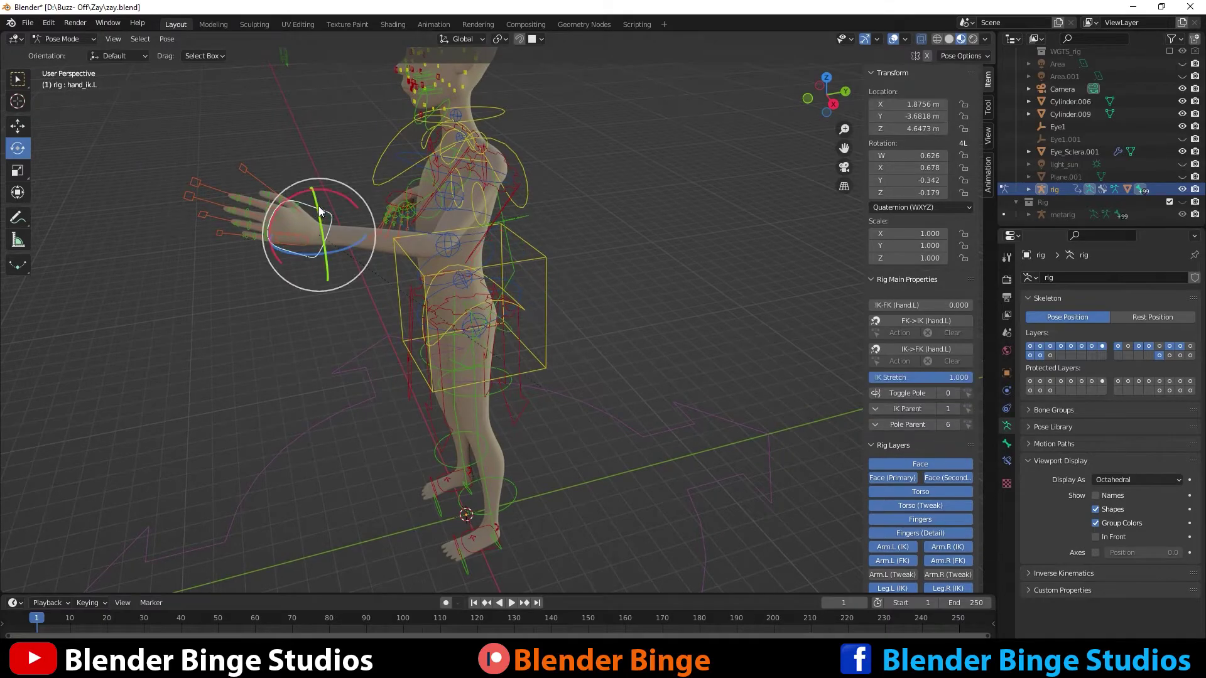
{"action": "key", "text": "g"}
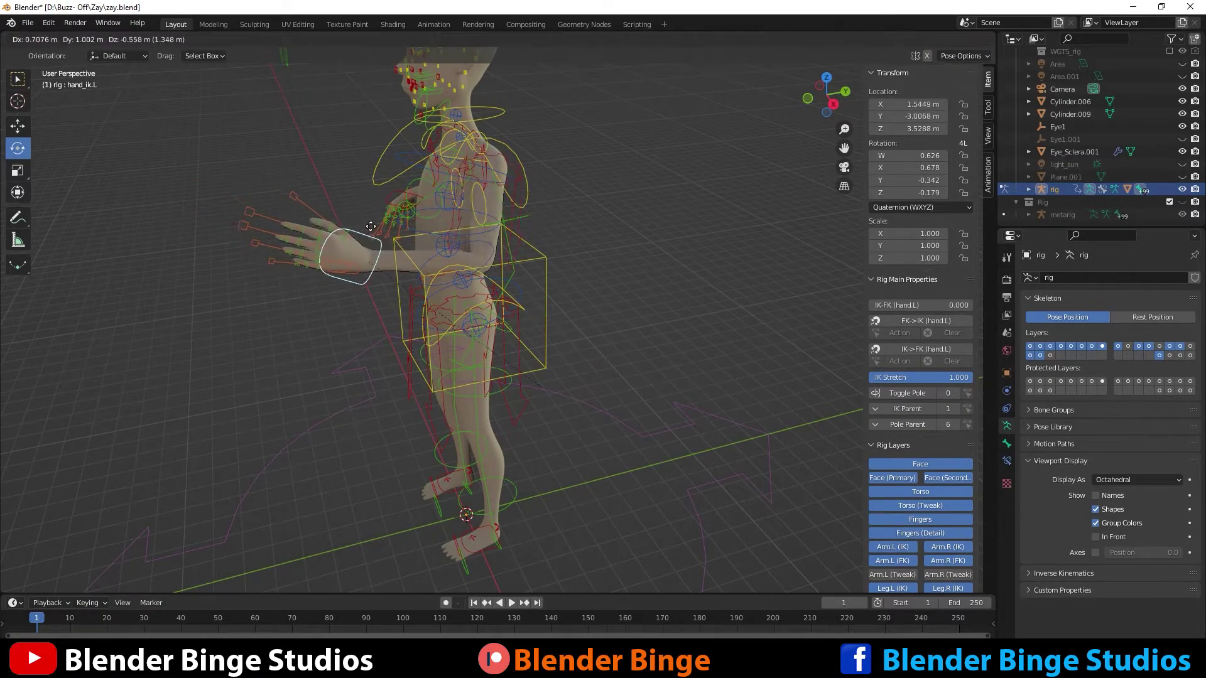
{"action": "left_click", "coordinate": [353, 183]}
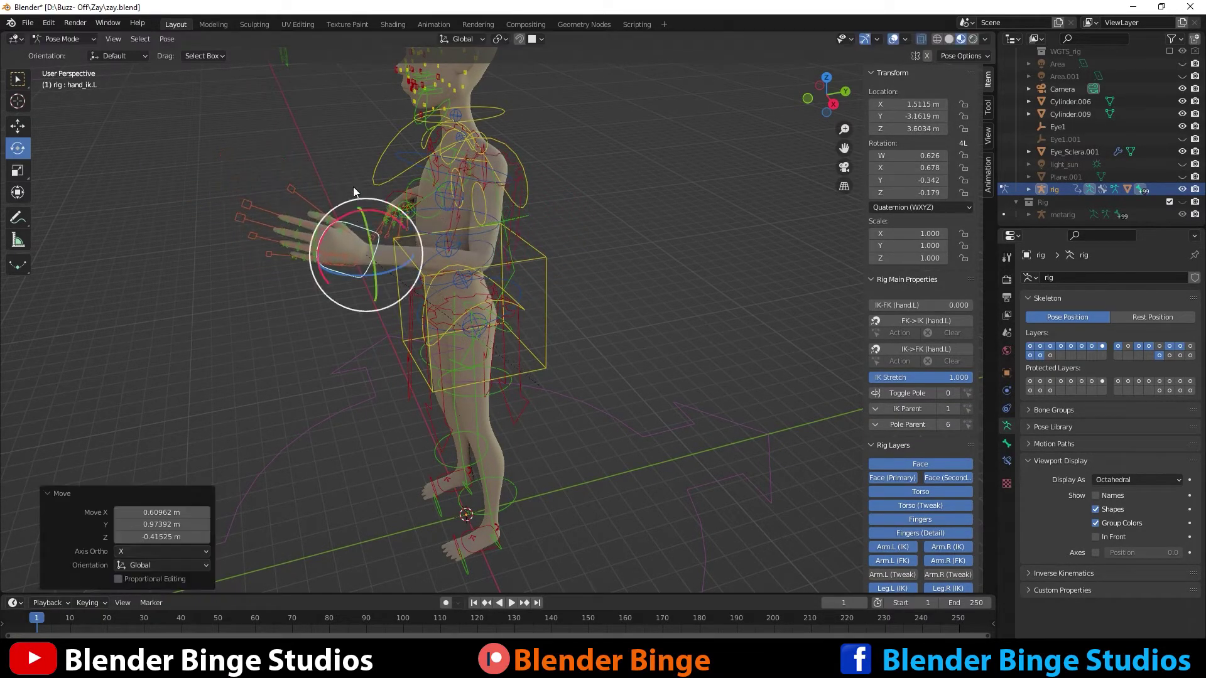
Move the left hand IK control closer to the body by about 0.86 m in X, 1.52 m in Y and 0.32 m in Z.
{"action": "middle_click_drag", "start_coordinate": [353, 182], "coordinate": [441, 235]}
{"action": "middle_click_drag", "start_coordinate": [502, 274], "coordinate": [390, 264]}
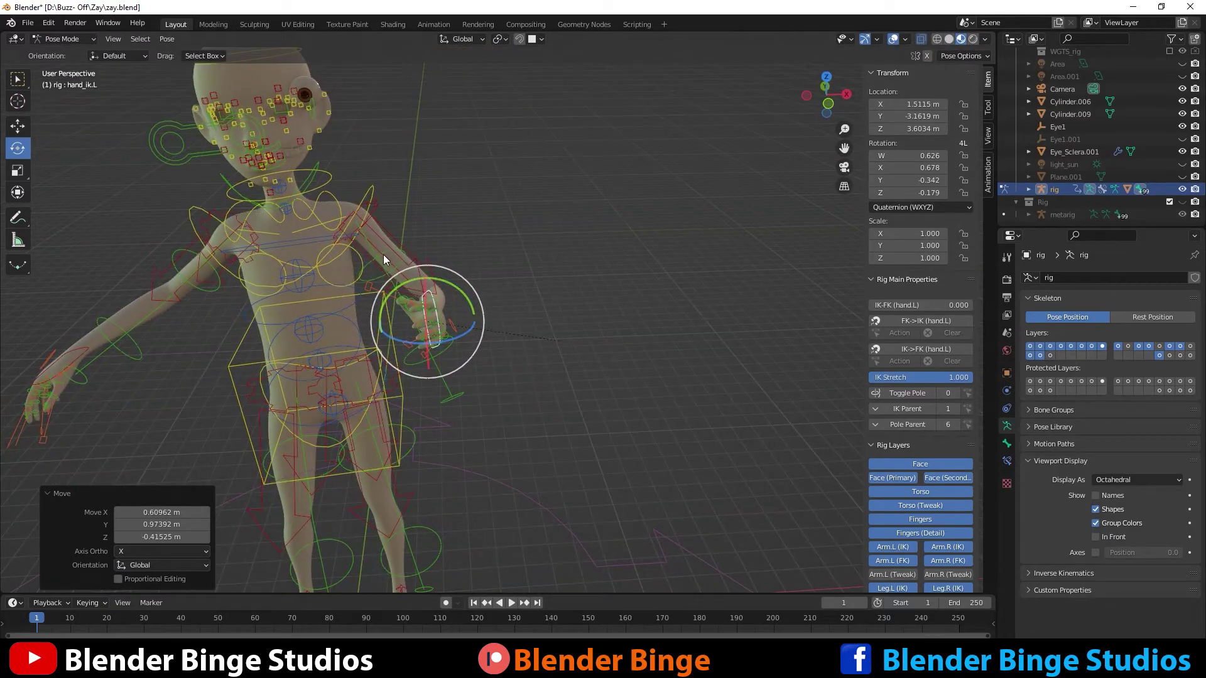
{"action": "scroll", "coordinate": [383, 236], "scroll_direction": "up", "scroll_amount": 2}
{"action": "middle_click_drag", "start_coordinate": [346, 213], "coordinate": [230, 340], "text": "shift"}
{"action": "scroll", "coordinate": [440, 273], "scroll_direction": "up", "scroll_amount": 3}
{"action": "scroll", "coordinate": [444, 278], "scroll_direction": "down", "scroll_amount": 3}
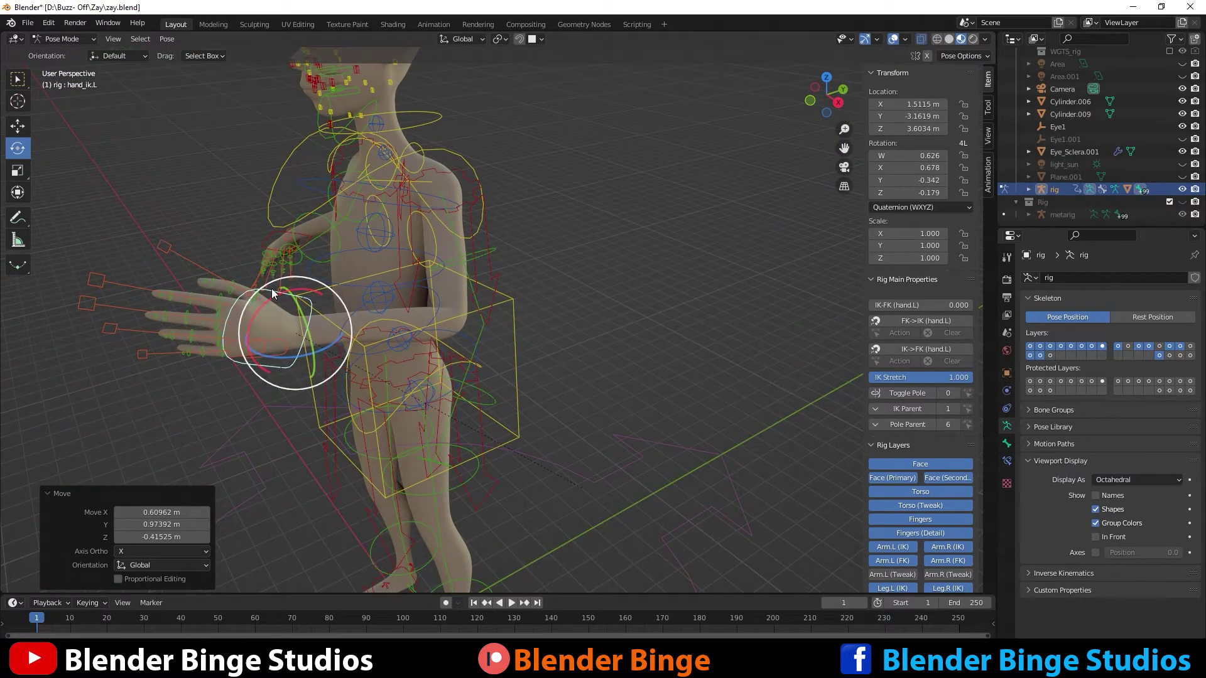
{"action": "key", "text": "g"}
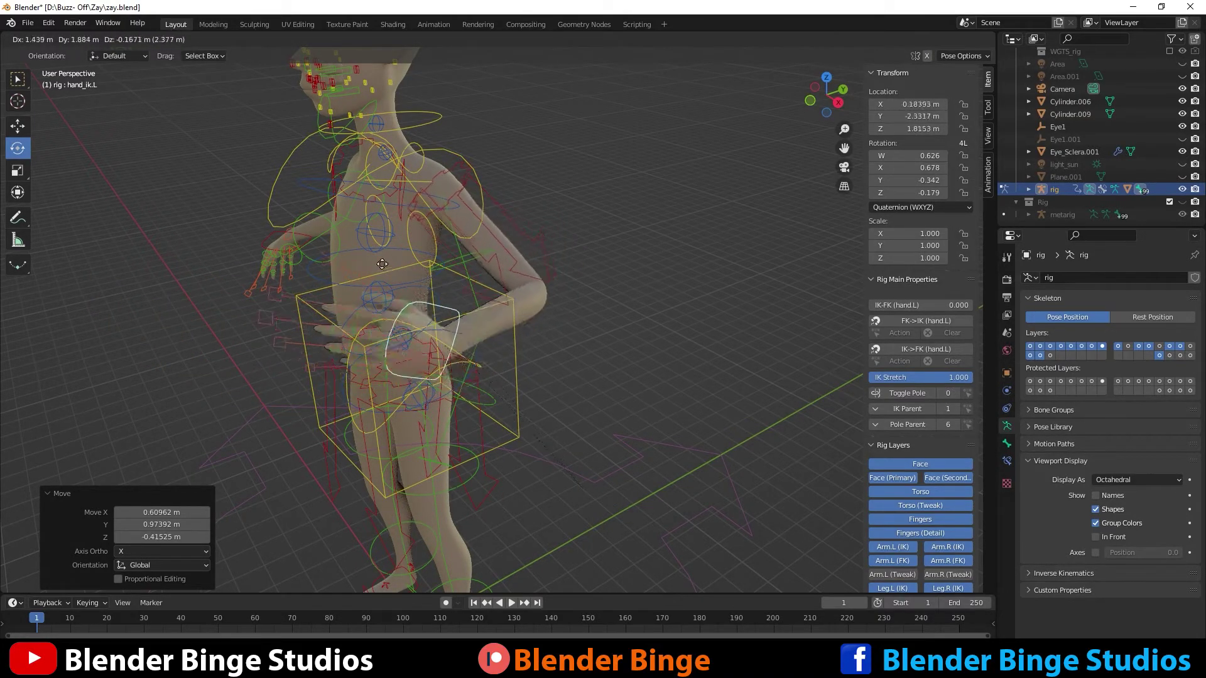
{"action": "left_click", "coordinate": [375, 268]}
Try rotating the left upper arm IK control, and reselect the left hand IK control.
{"action": "middle_click_drag", "start_coordinate": [375, 264], "coordinate": [480, 255]}
{"action": "scroll", "coordinate": [465, 269], "scroll_direction": "up", "scroll_amount": 2}
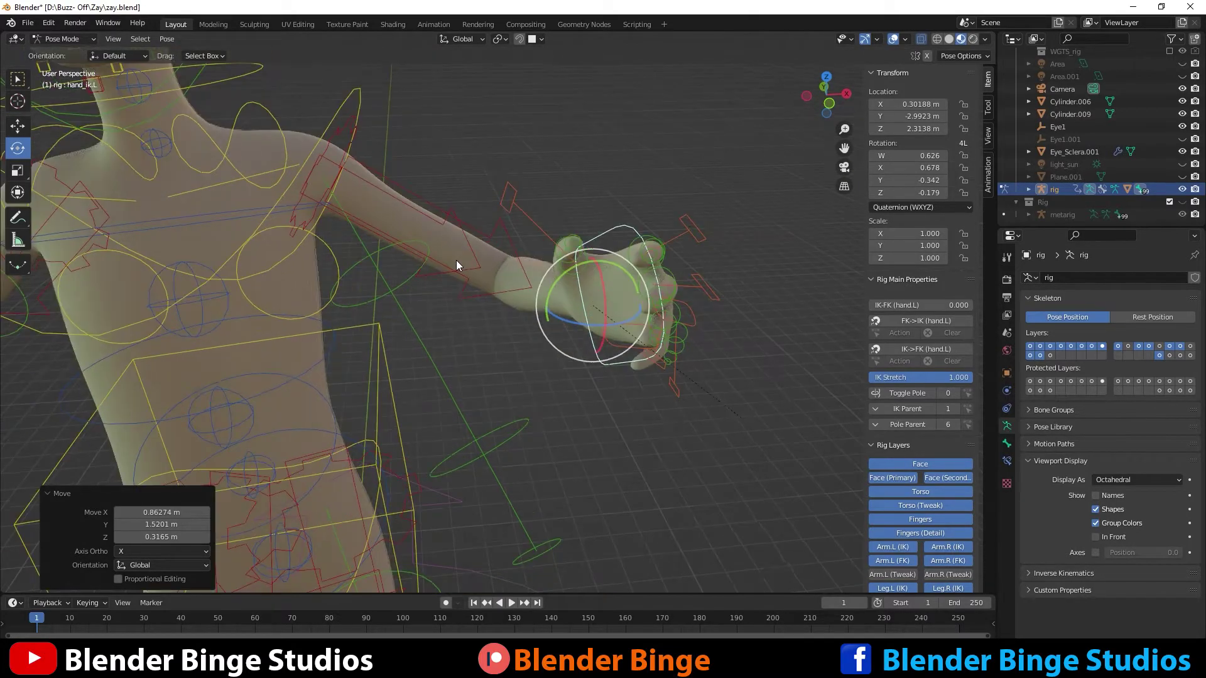
{"action": "left_click", "coordinate": [433, 210]}
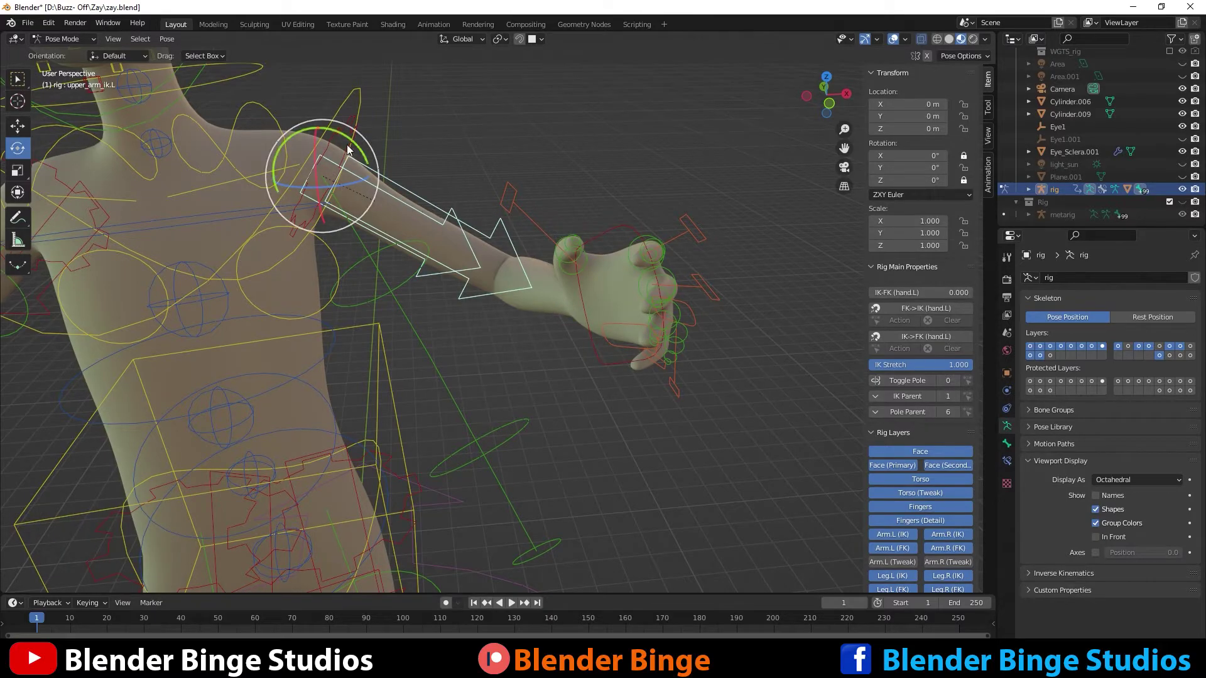
{"action": "left_click_drag", "start_coordinate": [352, 174], "coordinate": [440, 100]}
{"action": "right_click", "coordinate": [403, 263]}
{"action": "left_click", "coordinate": [584, 323]}
{"action": "scroll", "coordinate": [578, 321], "scroll_direction": "down", "scroll_amount": 2}
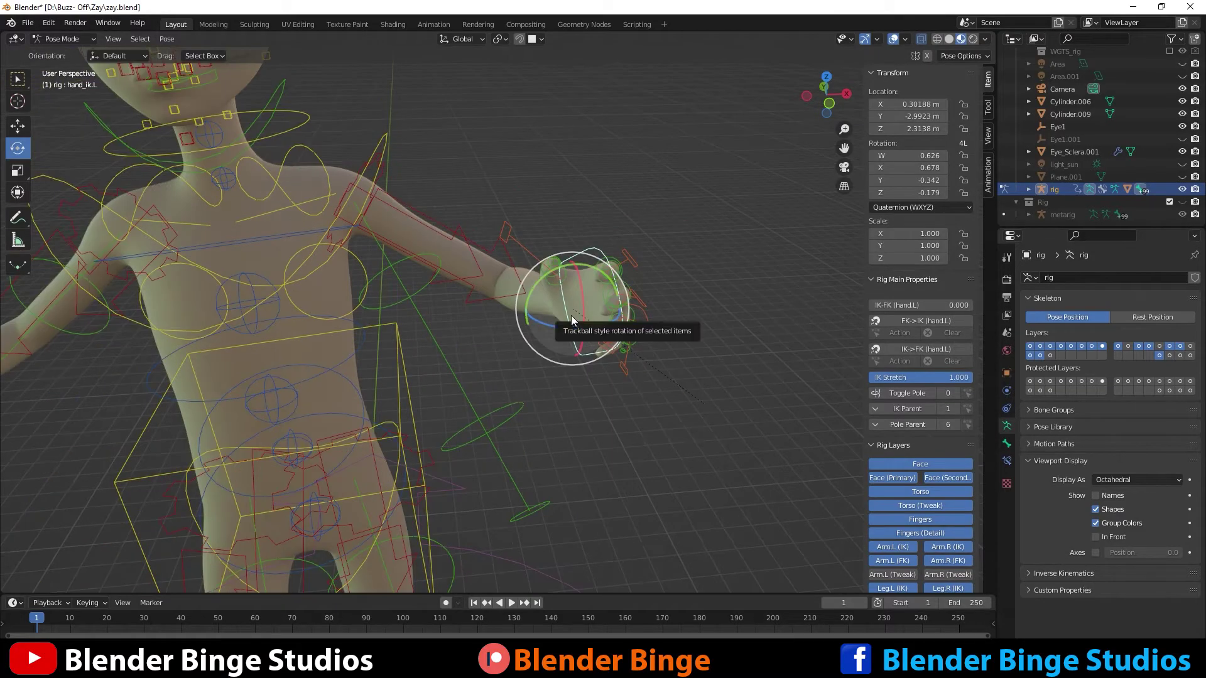
Move the left hand IK control across the front of the torso so that the left elbow bends.
{"action": "key", "text": "g"}
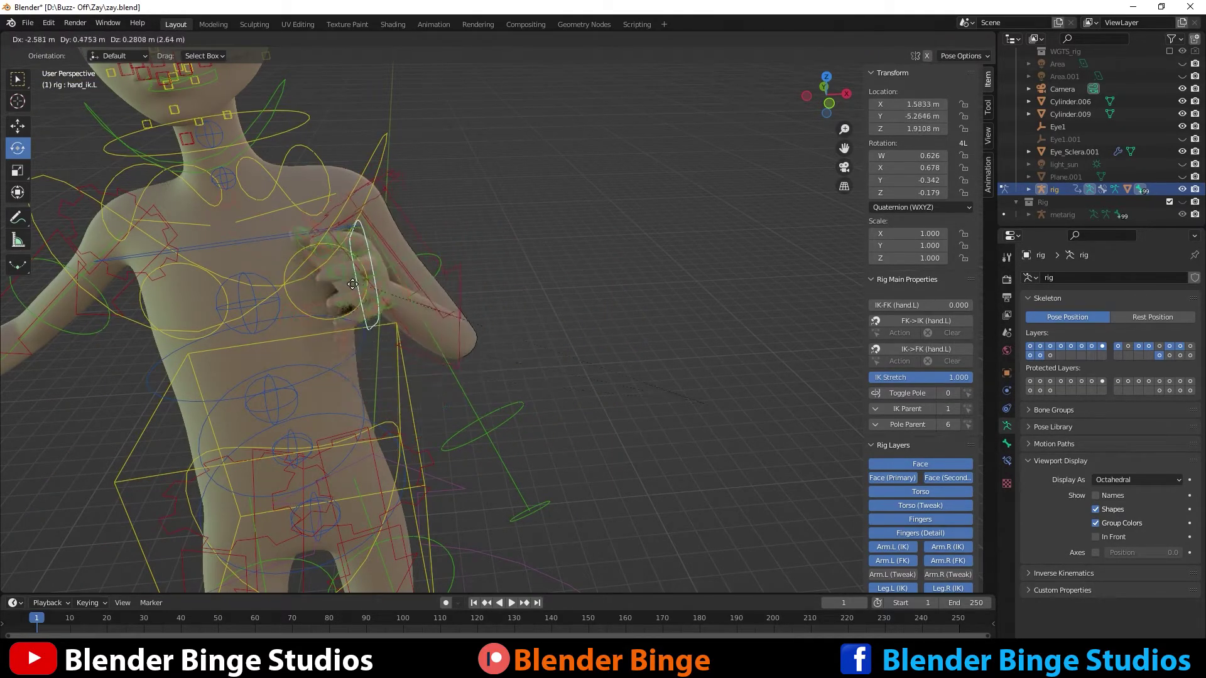
{"action": "left_click", "coordinate": [359, 283]}
{"action": "middle_click_drag", "start_coordinate": [482, 302], "coordinate": [487, 272]}
Try swinging the left elbow by rotating the upper arm IK control, and clear the control's rotation.
{"action": "left_click", "coordinate": [479, 267]}
{"action": "scroll", "coordinate": [507, 278], "scroll_direction": "up", "scroll_amount": 2}
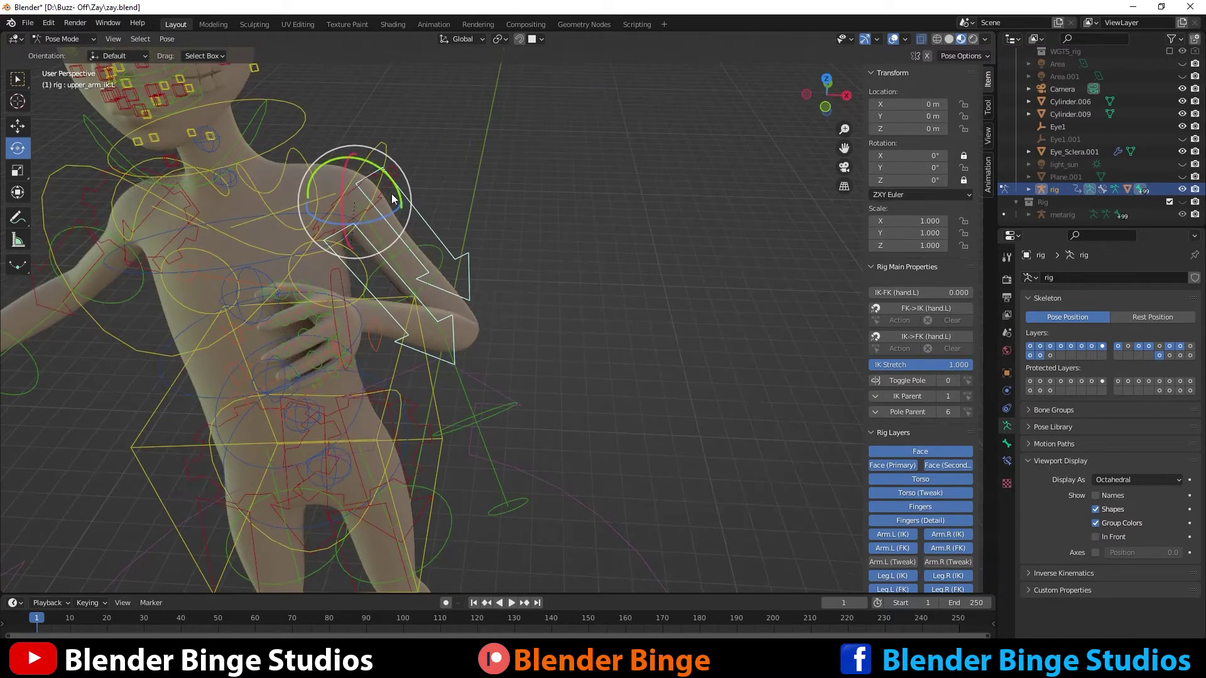
{"action": "mouse_move", "coordinate": [392, 193]}
{"action": "left_mouse_down"}
{"action": "mouse_move", "coordinate": [402, 176]}
{"action": "mouse_move", "coordinate": [408, 213]}
{"action": "mouse_move", "coordinate": [376, 137]}
{"action": "mouse_move", "coordinate": [351, 157]}
{"action": "mouse_move", "coordinate": [390, 148]}
{"action": "mouse_move", "coordinate": [380, 188]}
{"action": "mouse_move", "coordinate": [396, 163]}
{"action": "mouse_move", "coordinate": [377, 182]}
{"action": "mouse_move", "coordinate": [388, 171]}
{"action": "left_mouse_up"}
{"action": "key", "text": "alt+r"}
{"action": "mouse_move", "coordinate": [563, 219]}
{"action": "middle_mouse_down"}
{"action": "mouse_move", "coordinate": [529, 214]}
{"action": "mouse_move", "coordinate": [559, 213]}
{"action": "middle_mouse_up"}
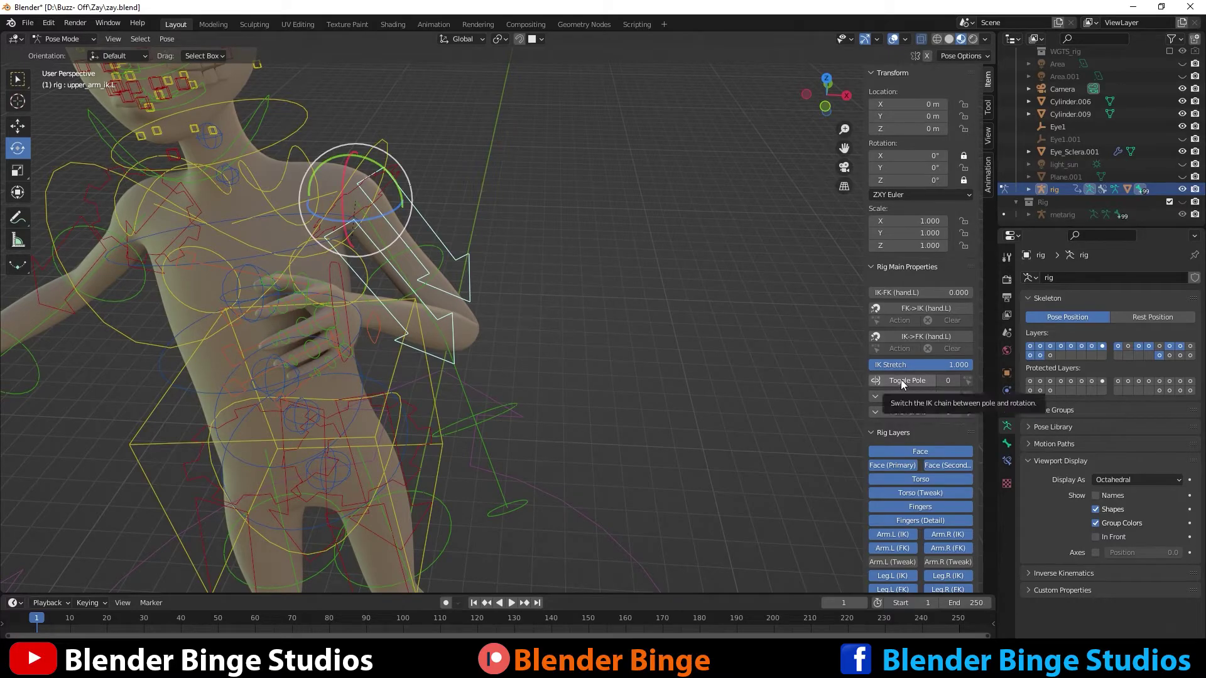
Set the left arm's Toggle Pole to 1, and rotate its upper arm IK control 65.5° about the global Z axis.
{"action": "scroll", "coordinate": [585, 308], "scroll_direction": "down", "scroll_amount": 2}
{"action": "middle_click_drag", "start_coordinate": [589, 327], "coordinate": [580, 317]}
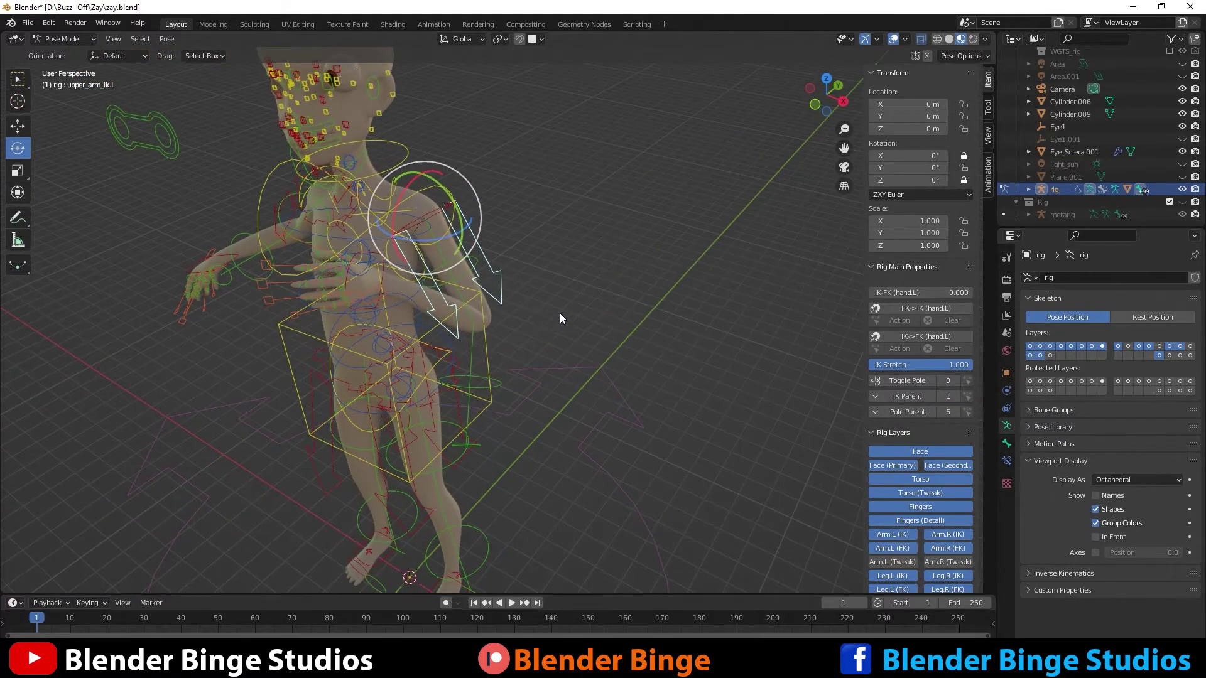
{"action": "left_click", "coordinate": [914, 380]}
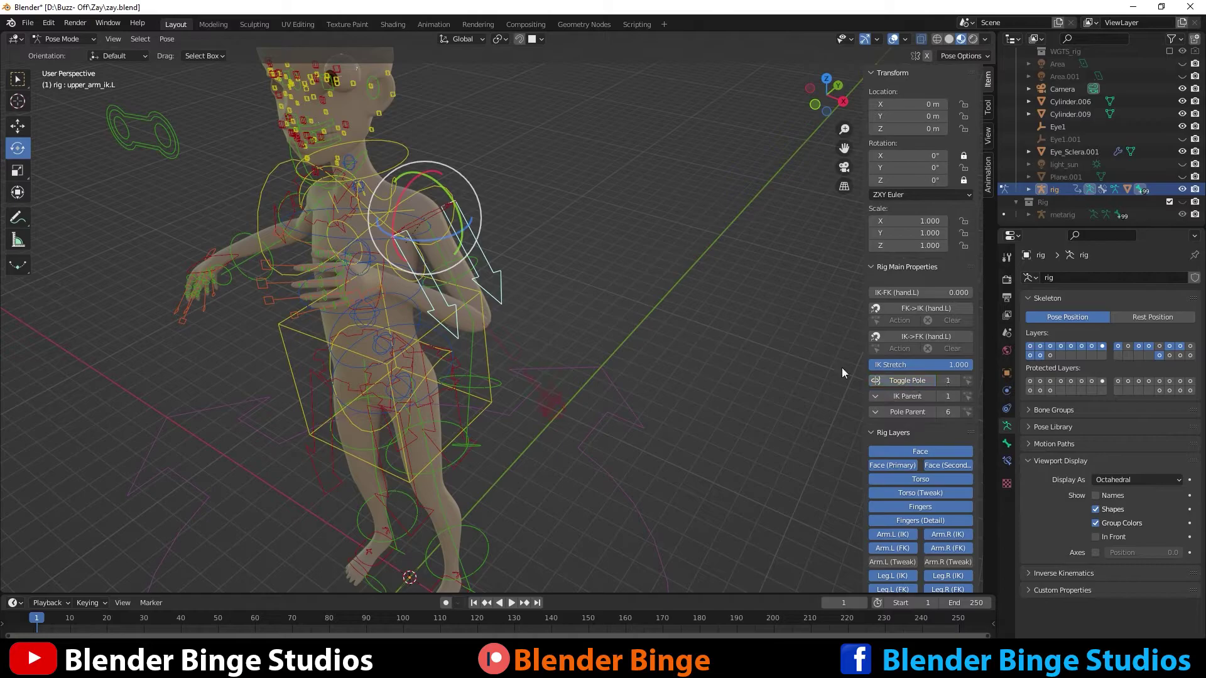
{"action": "left_click", "coordinate": [560, 403]}
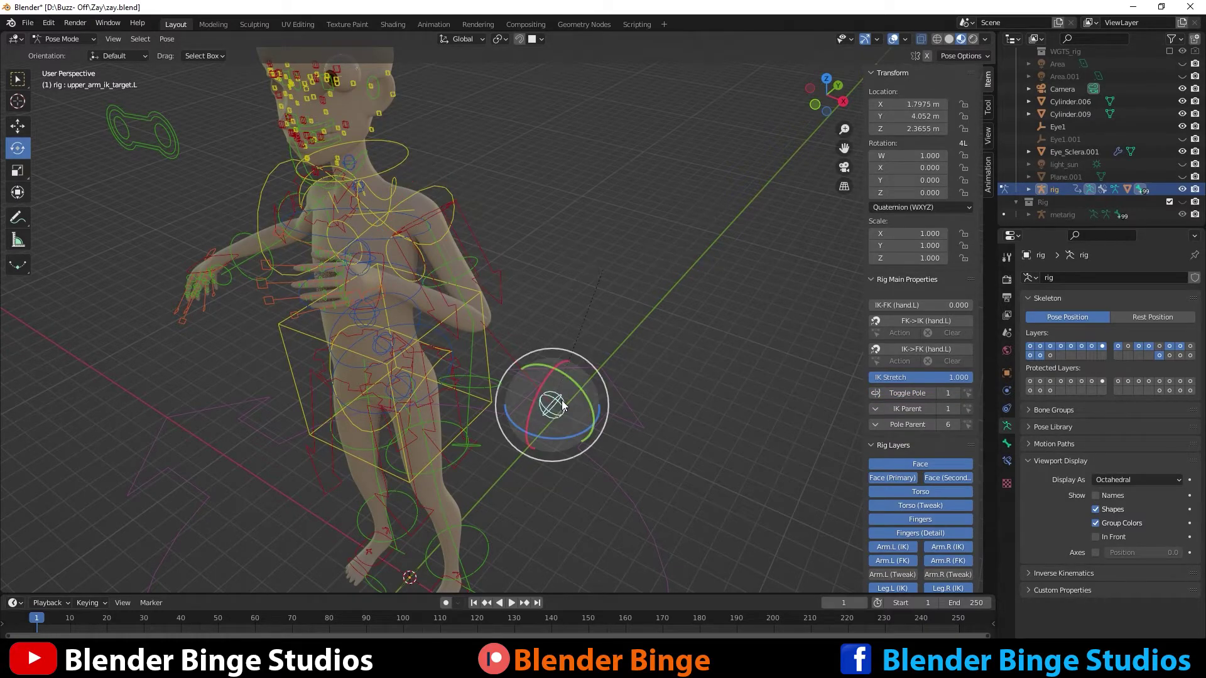
{"action": "left_click", "coordinate": [495, 280]}
{"action": "left_click_drag", "start_coordinate": [424, 237], "coordinate": [402, 242]}
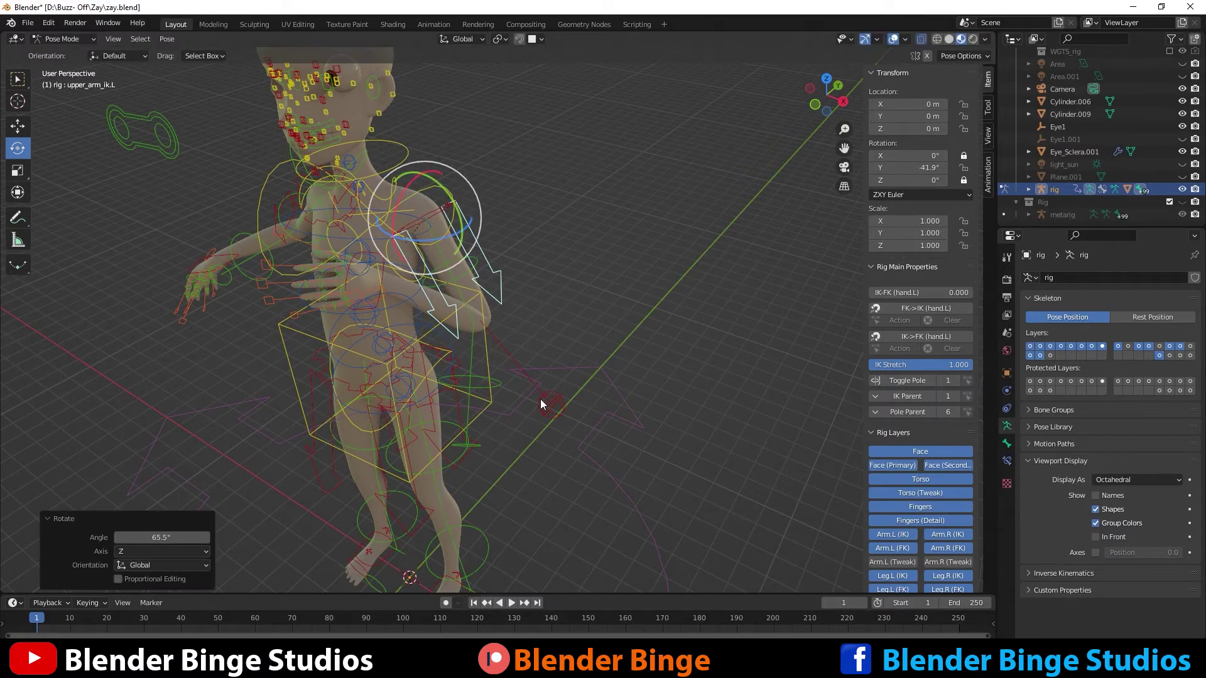
Move the left arm's pole target upward and toward the body in the X-Z plane to redirect the elbow.
{"action": "left_click", "coordinate": [552, 409]}
{"action": "middle_click_drag", "start_coordinate": [552, 411], "coordinate": [600, 368]}
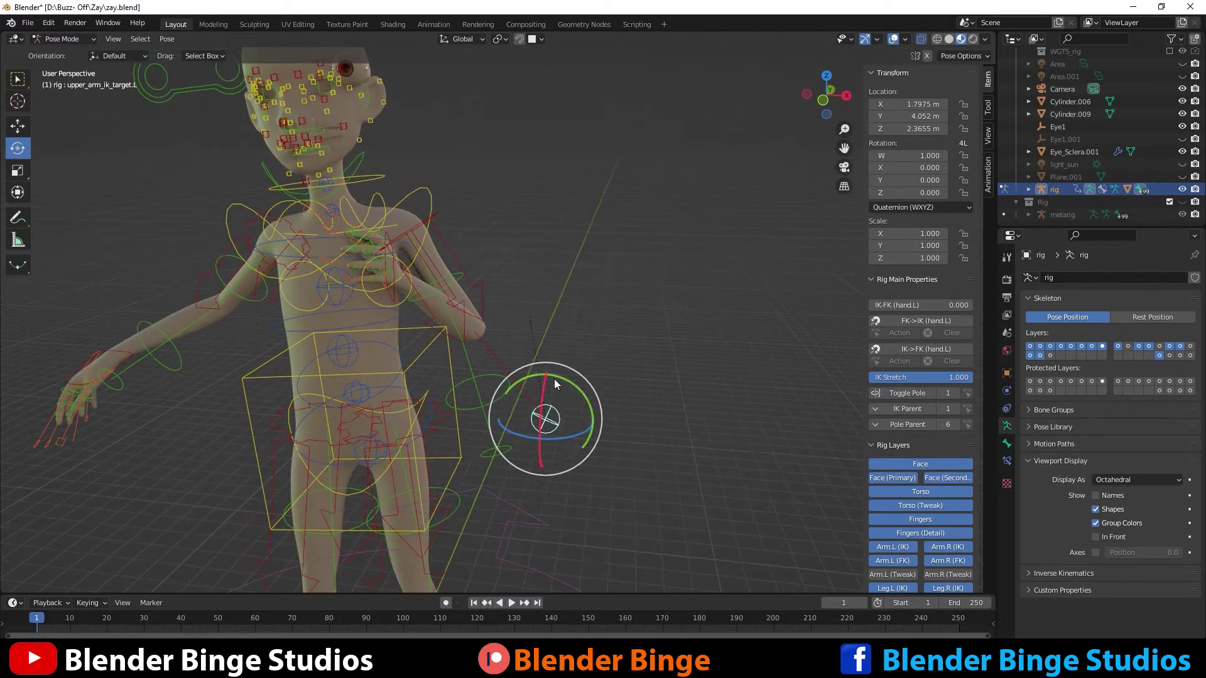
{"action": "left_click", "coordinate": [18, 126]}
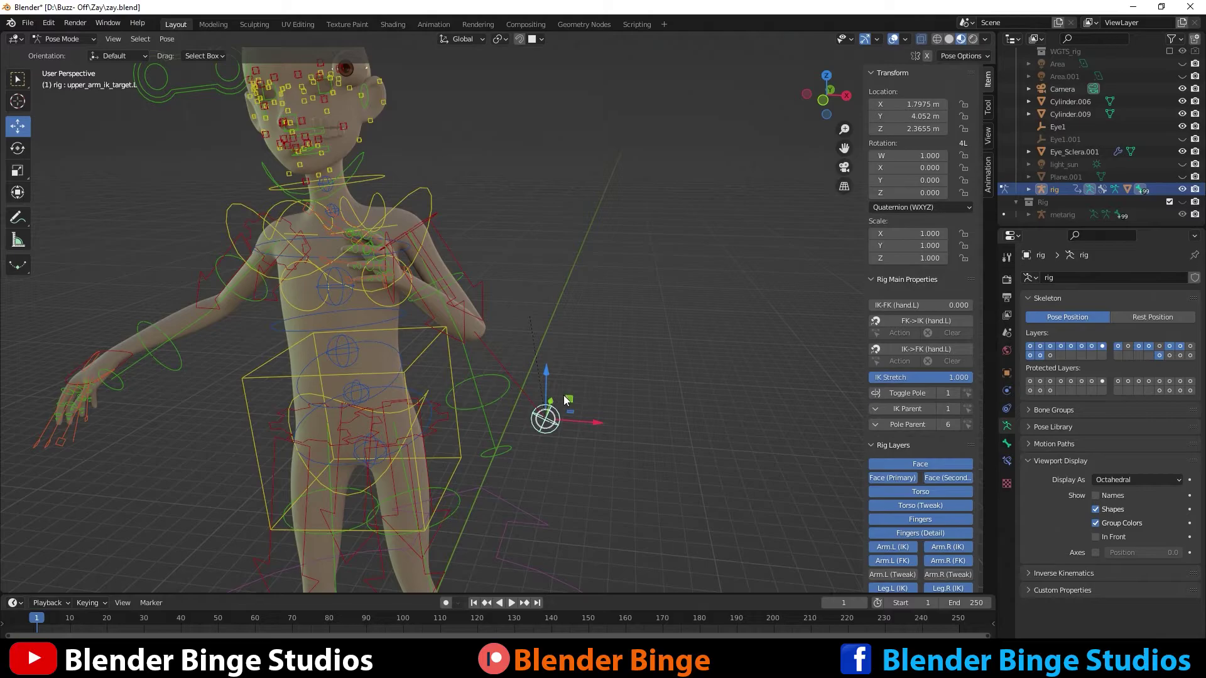
{"action": "left_click_drag", "start_coordinate": [567, 402], "coordinate": [509, 298]}
Move the left foot IK control about -3.03 m in Y and 1.18 m in Z, keeping X locked.
{"action": "middle_click_drag", "start_coordinate": [490, 269], "coordinate": [457, 408]}
{"action": "left_click", "coordinate": [511, 421]}
{"action": "scroll", "coordinate": [552, 518], "scroll_direction": "up", "scroll_amount": 4}
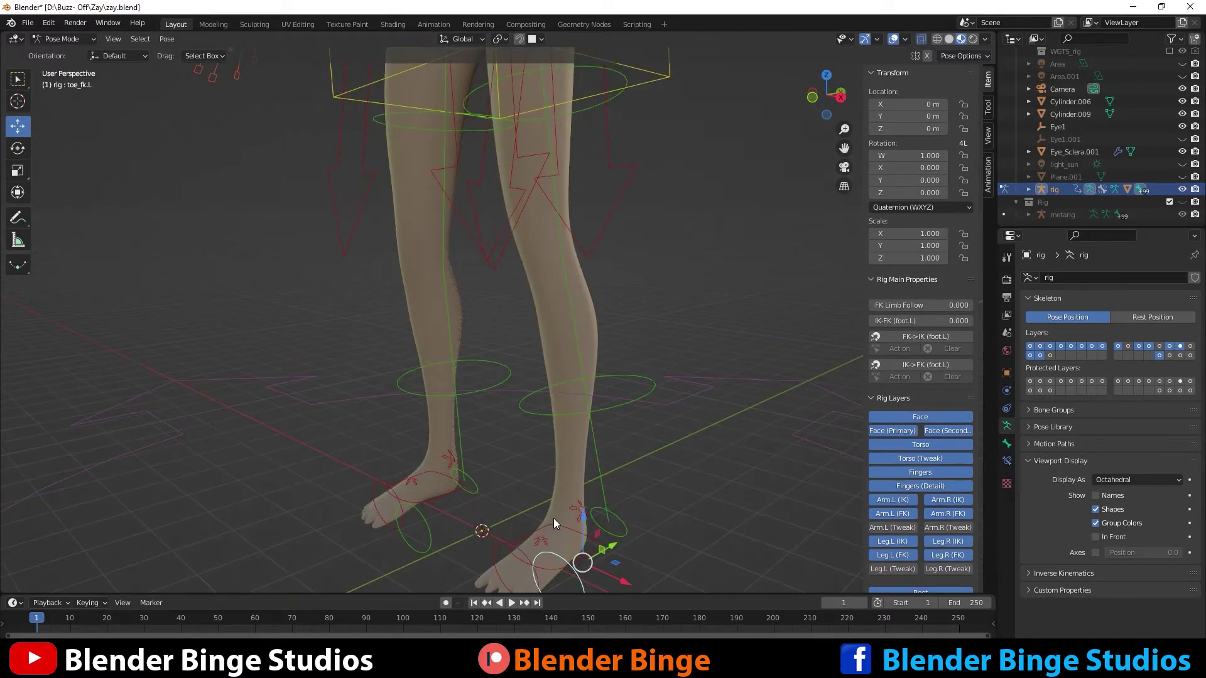
{"action": "middle_click_drag", "start_coordinate": [554, 519], "coordinate": [525, 339], "text": "shift"}
{"action": "left_click", "coordinate": [491, 353]}
{"action": "key", "text": "g"}
{"action": "key", "text": "shift+x"}
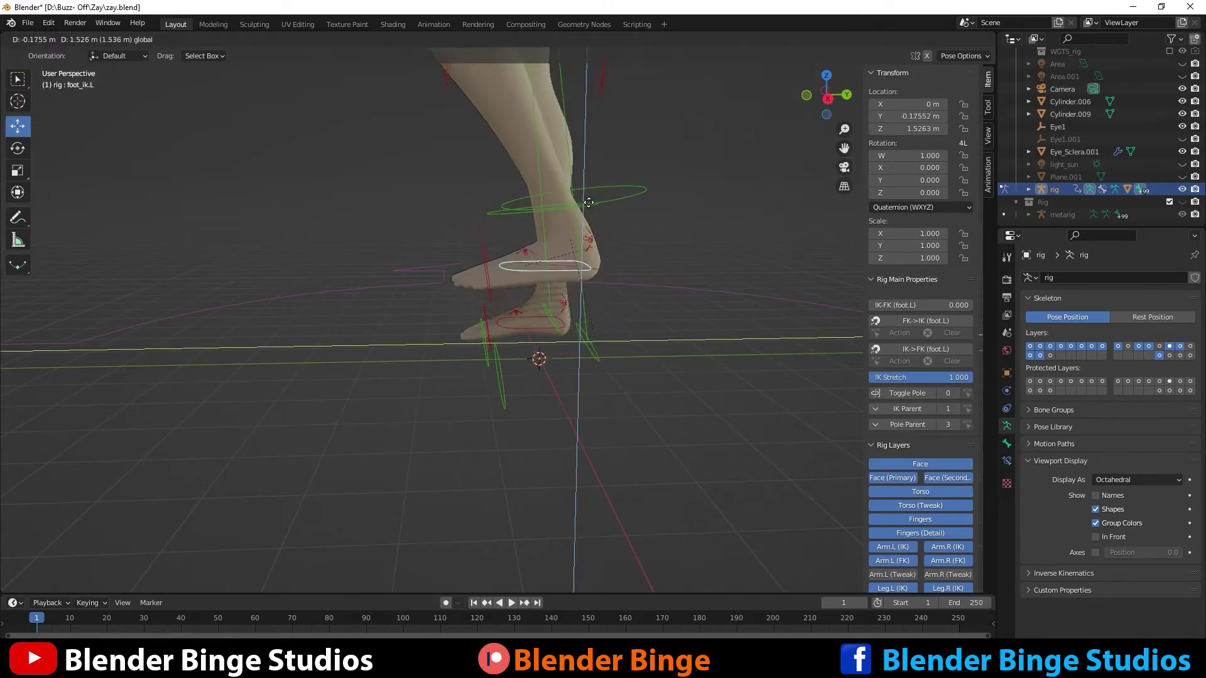
{"action": "left_click", "coordinate": [446, 198]}
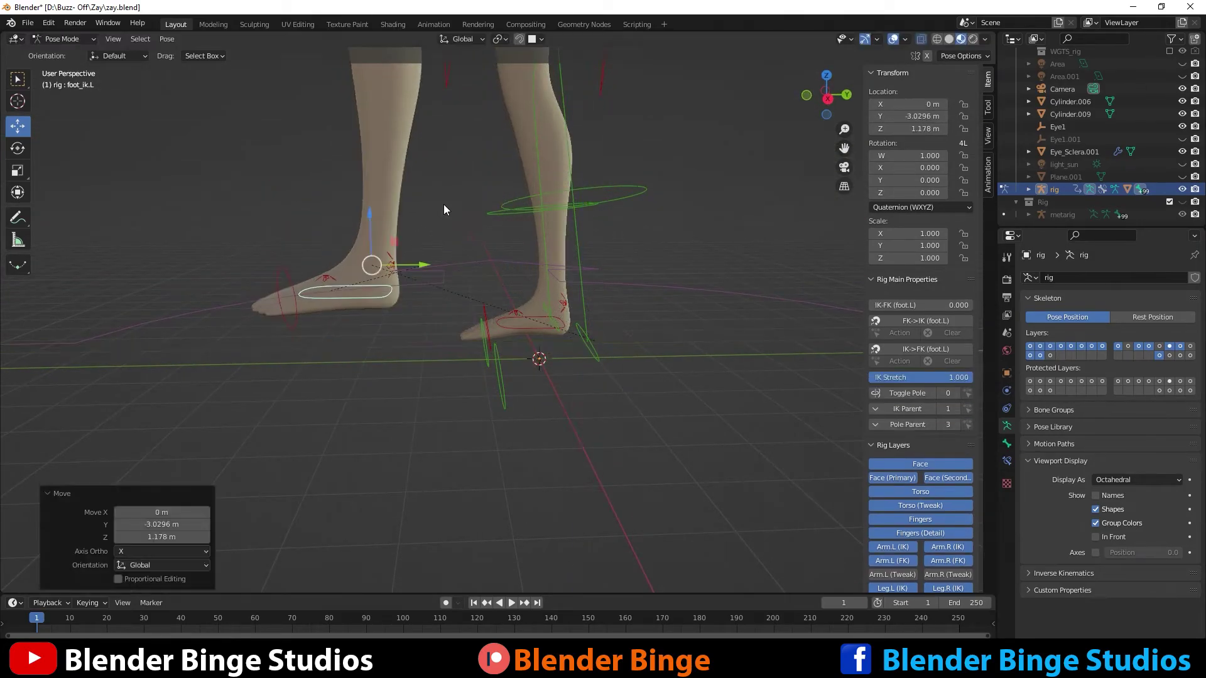
Try stretching the left leg by pulling its foot IK control far forward with X locked.
{"action": "middle_click_drag", "start_coordinate": [445, 198], "coordinate": [450, 347]}
{"action": "key", "text": "g"}
{"action": "key", "text": "shift+x"}
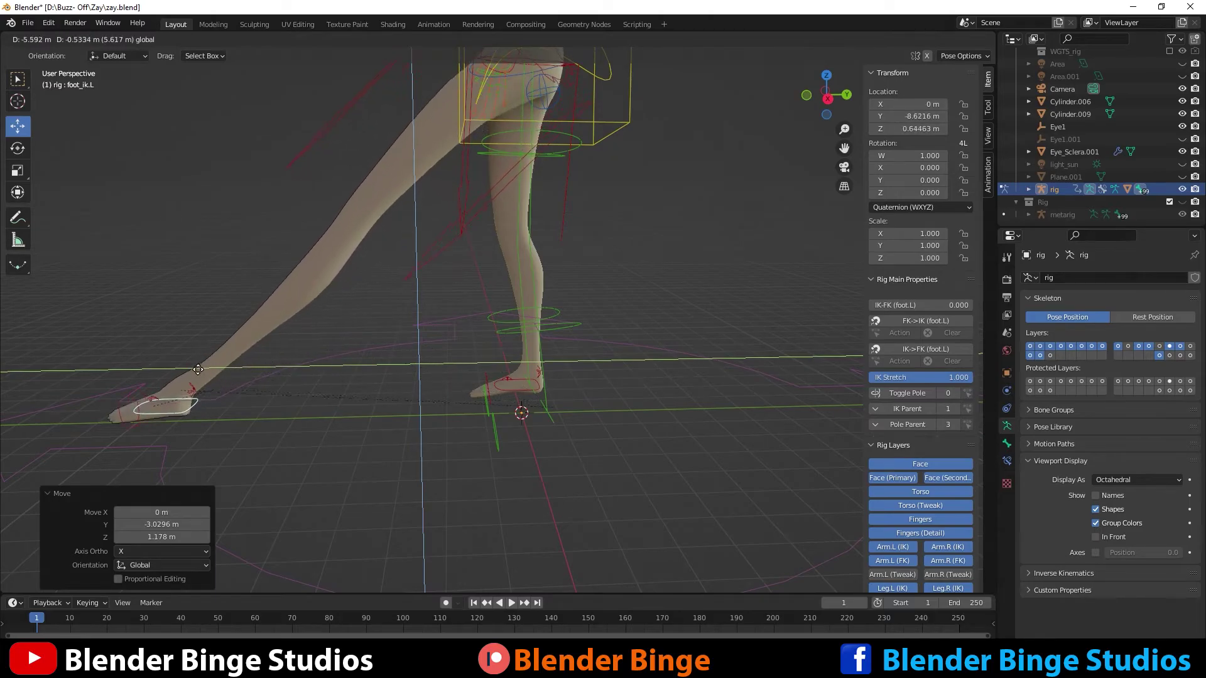
{"action": "right_click", "coordinate": [499, 251]}
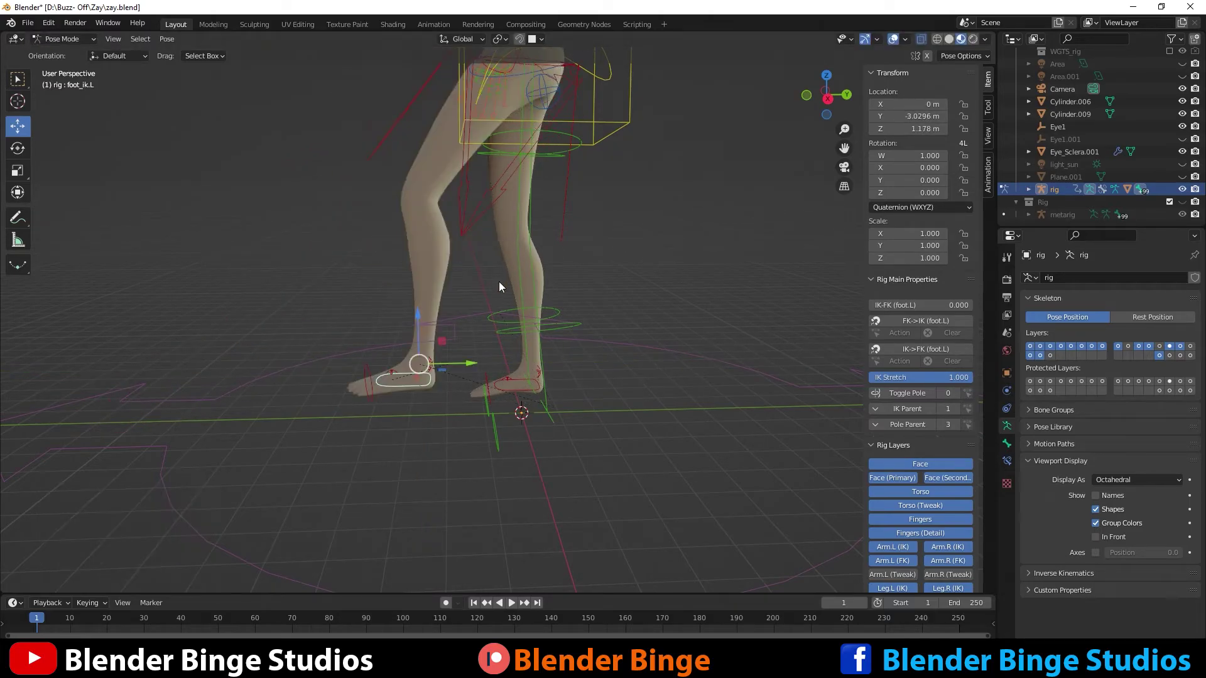
Try moving the left foot IK control back by about 2.74 m in Y and -1.07 m in Z, and undo the move.
{"action": "scroll", "coordinate": [420, 250], "scroll_direction": "up", "scroll_amount": 2}
{"action": "key", "text": "g"}
{"action": "key", "text": "shift+x"}
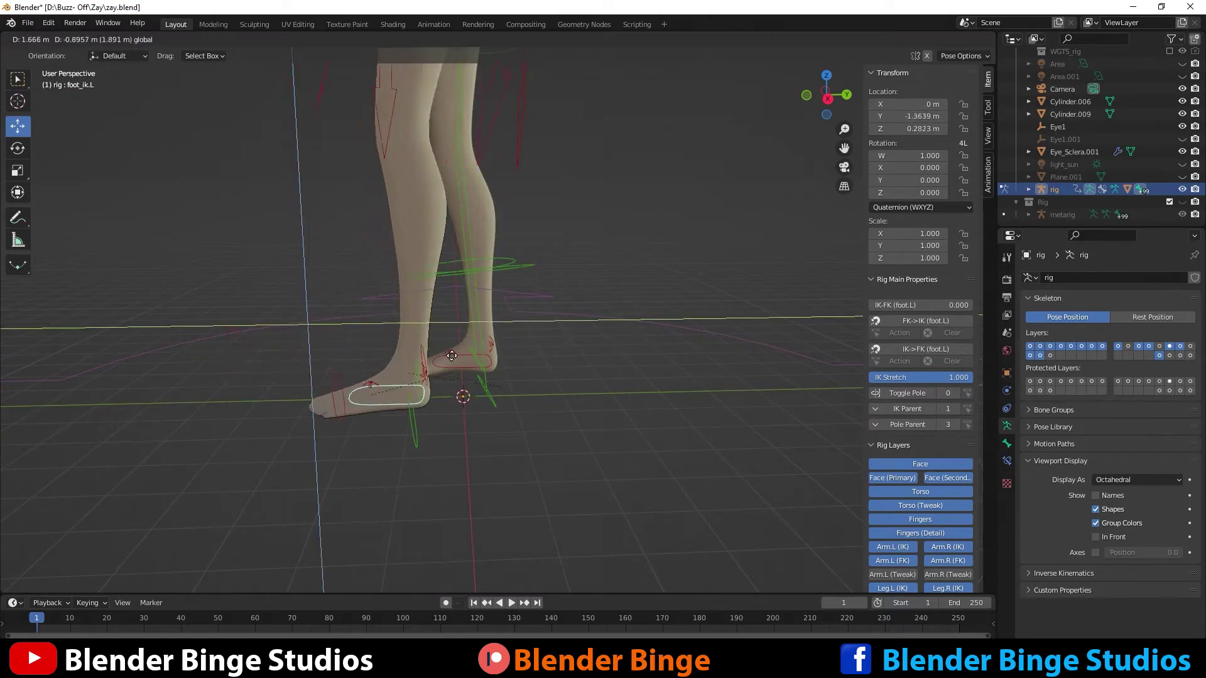
{"action": "left_click", "coordinate": [496, 361]}
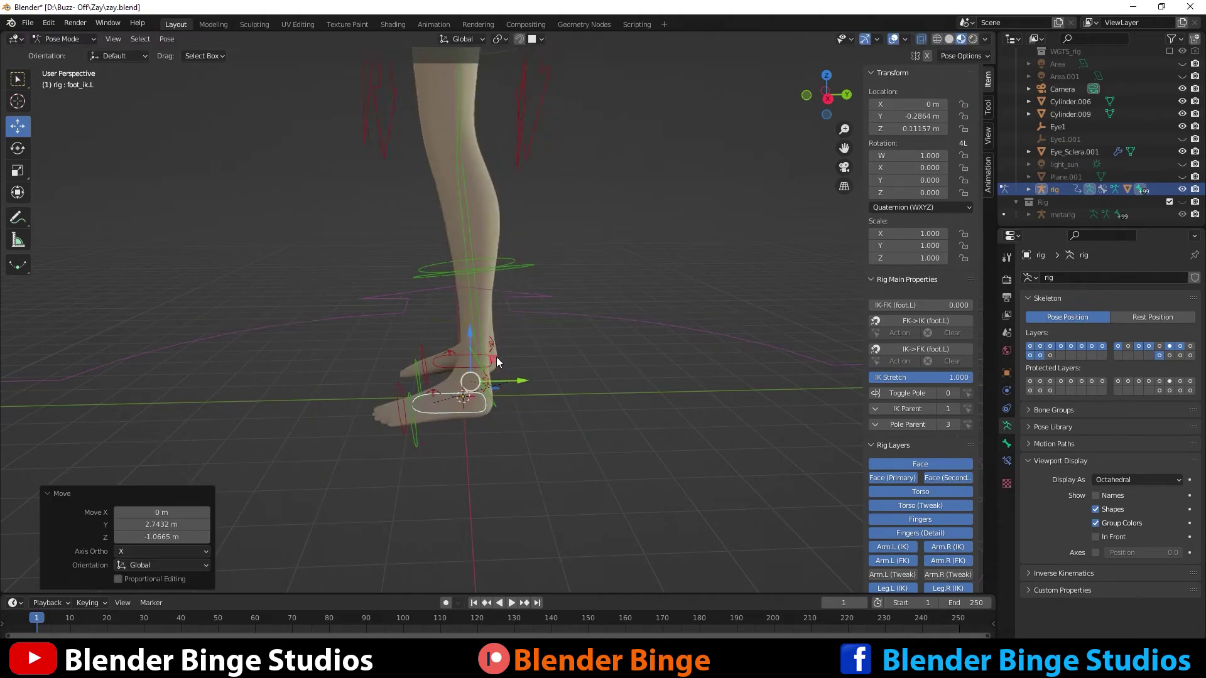
{"action": "key", "text": "ctrl+z"}
Lift the left heel by rotating the foot heel IK control about the global X axis.
{"action": "scroll", "coordinate": [463, 363], "scroll_direction": "up", "scroll_amount": 4}
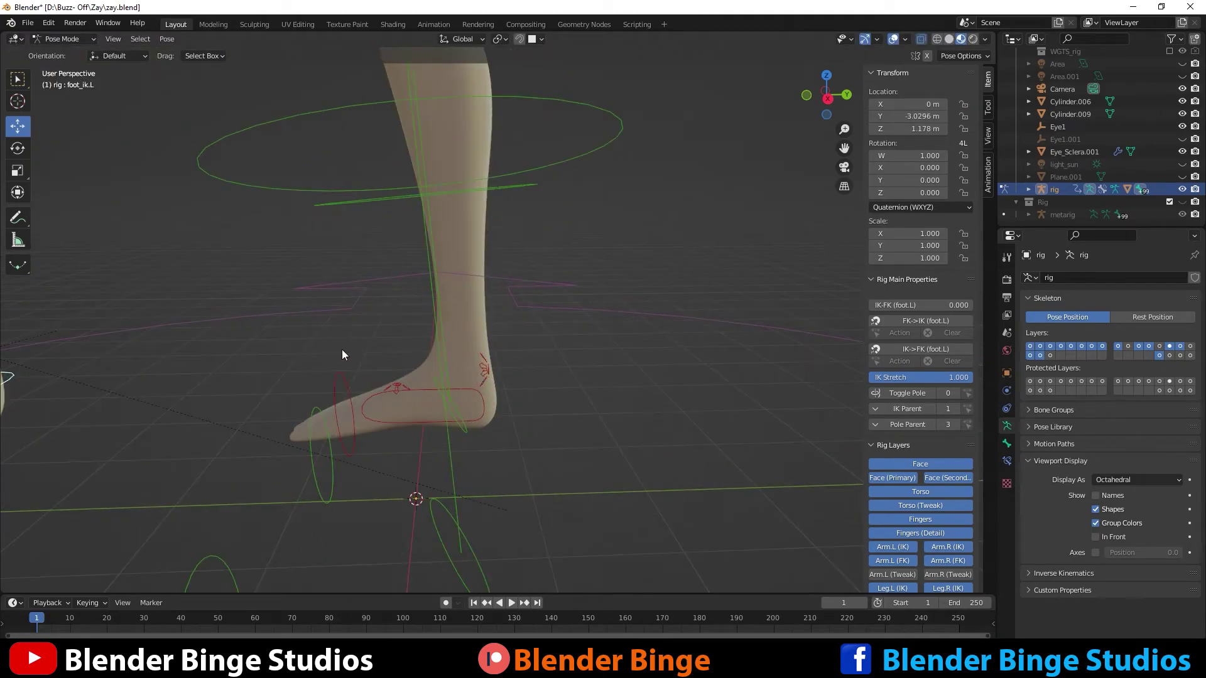
{"action": "scroll", "coordinate": [203, 339], "scroll_direction": "down", "scroll_amount": 2}
{"action": "middle_click_drag", "start_coordinate": [160, 315], "coordinate": [419, 327]}
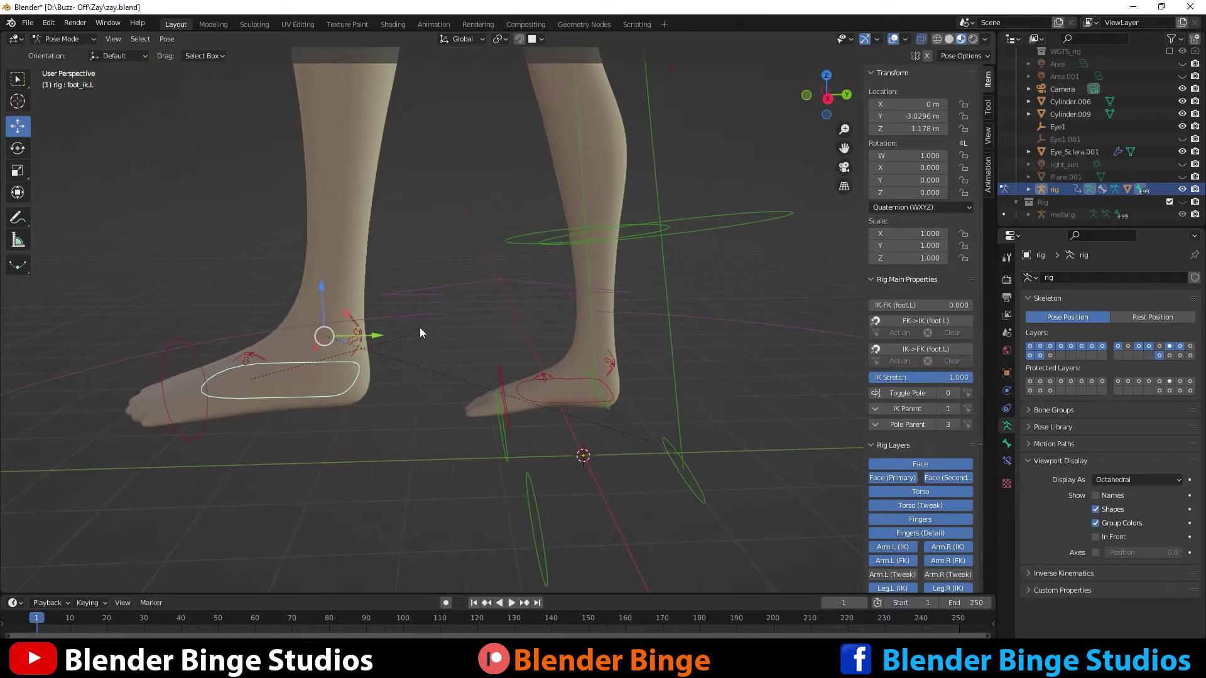
{"action": "scroll", "coordinate": [332, 325], "scroll_direction": "up", "scroll_amount": 2}
{"action": "left_click", "coordinate": [267, 319]}
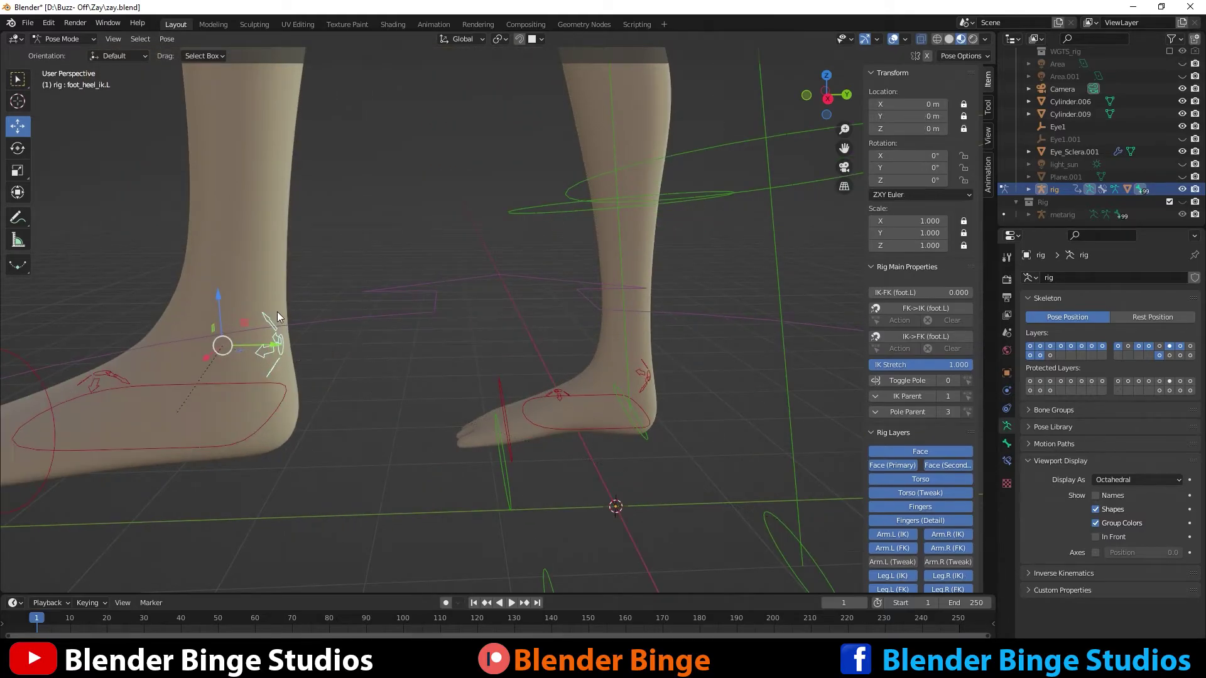
{"action": "middle_click_drag", "start_coordinate": [277, 312], "coordinate": [378, 285]}
{"action": "left_click", "coordinate": [17, 149]}
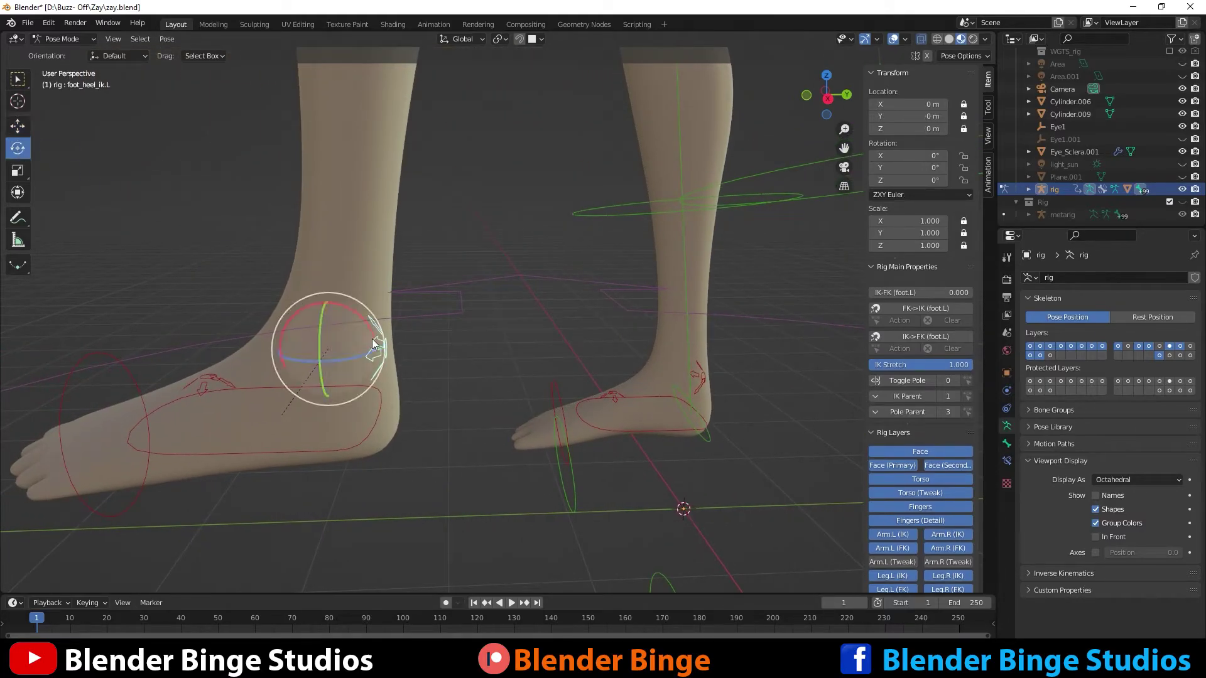
{"action": "left_click_drag", "start_coordinate": [355, 313], "coordinate": [309, 308]}
Raise the left foot IK control further, by about -0.82 m in Y and 0.80 m in Z.
{"action": "left_click", "coordinate": [298, 451]}
{"action": "scroll", "coordinate": [299, 443], "scroll_direction": "down", "scroll_amount": 3}
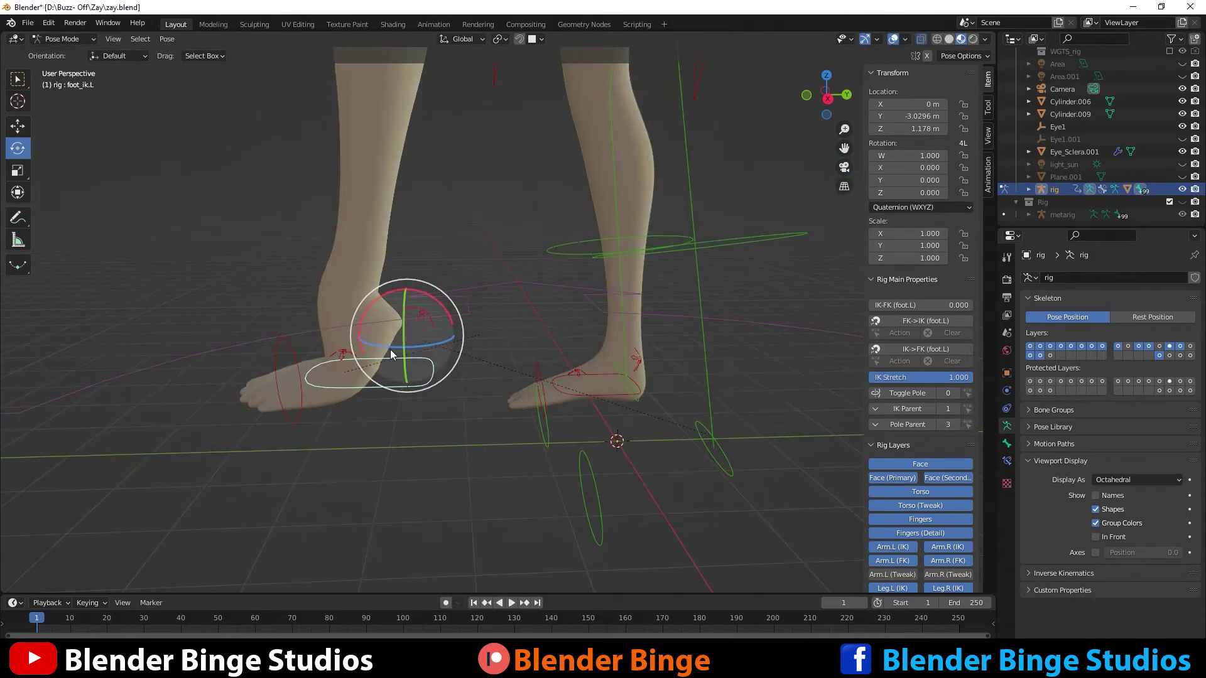
{"action": "middle_click_drag", "start_coordinate": [393, 339], "coordinate": [364, 421], "text": "shift"}
{"action": "scroll", "coordinate": [391, 339], "scroll_direction": "down", "scroll_amount": 2}
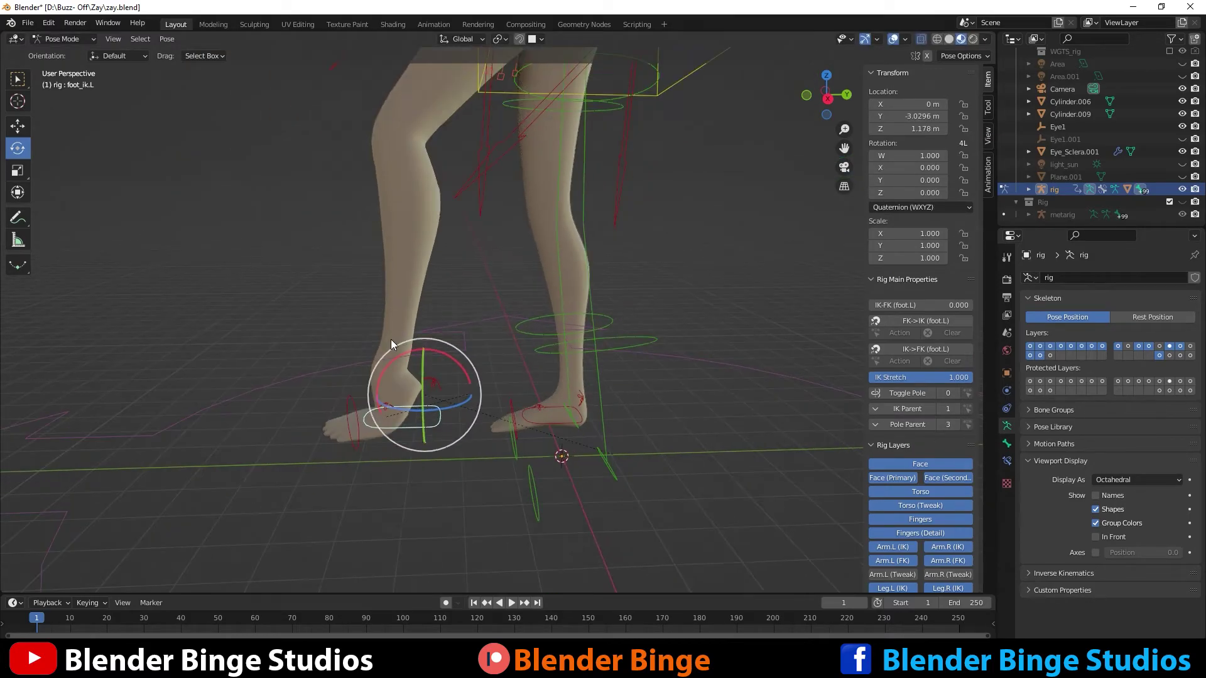
{"action": "left_click", "coordinate": [18, 125]}
{"action": "left_click_drag", "start_coordinate": [445, 375], "coordinate": [403, 337]}
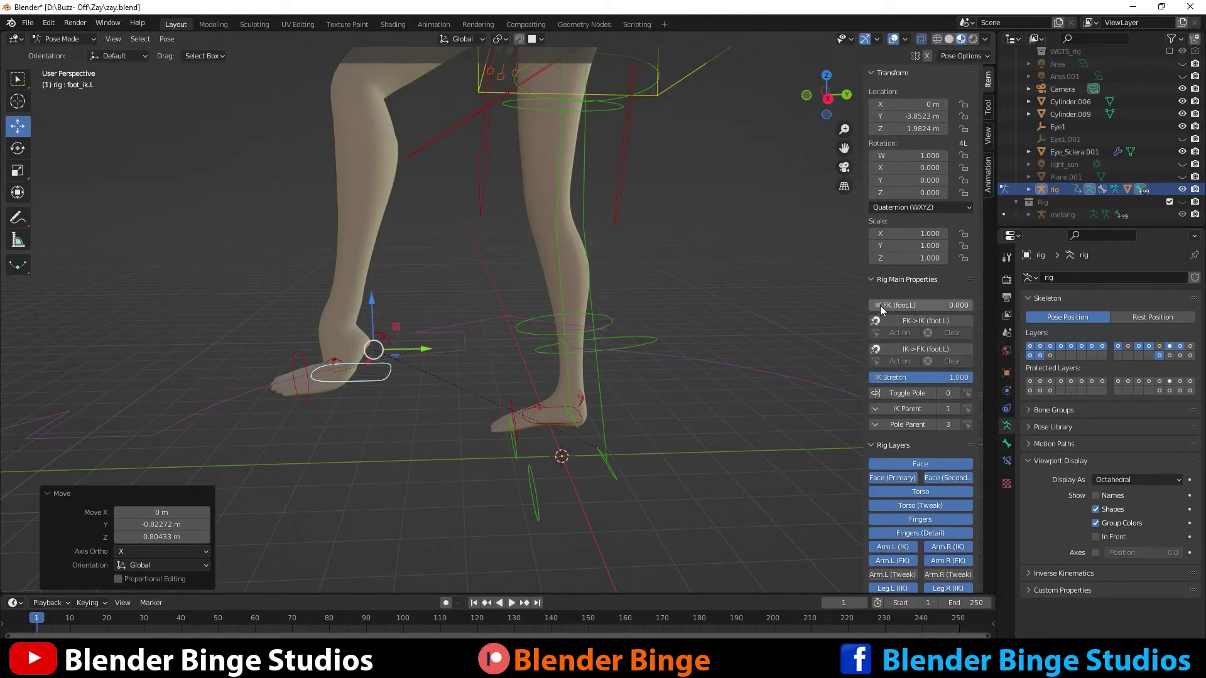
Set IK-FK (foot.L) to 1.000, and rotate the left toe and shin FK controls about the global X axis to bend the knee backward.
{"action": "left_click_drag", "start_coordinate": [880, 305], "coordinate": [973, 306]}
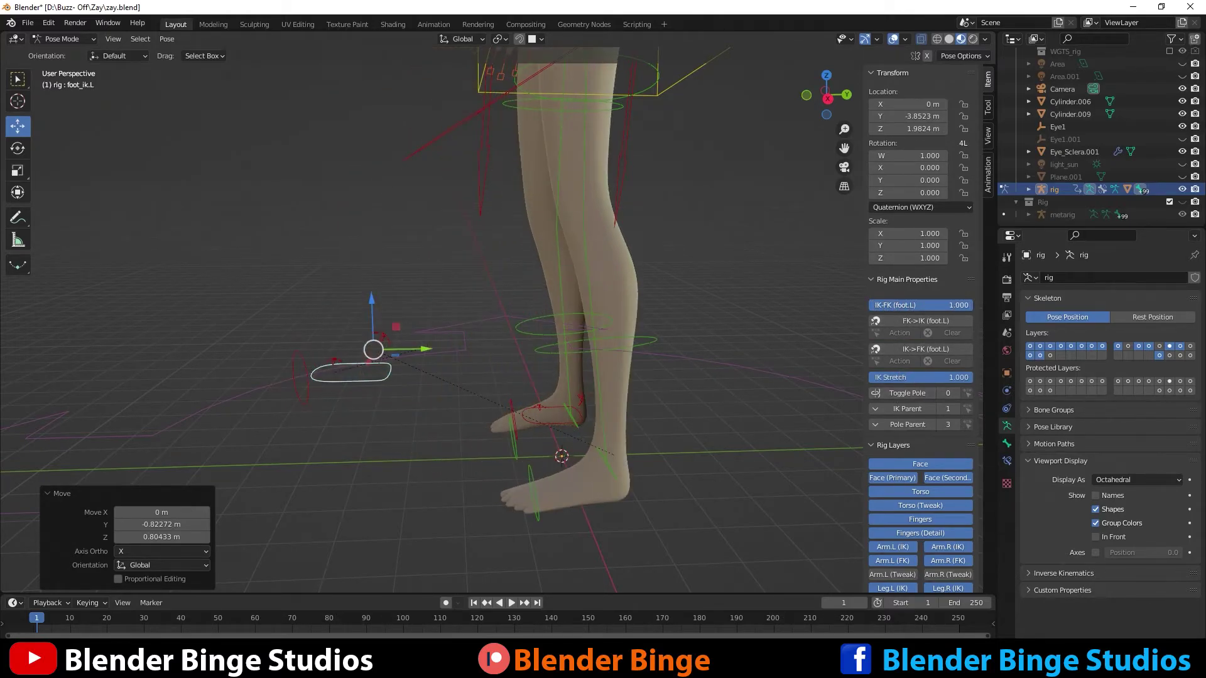
{"action": "left_click", "coordinate": [533, 477]}
{"action": "left_click", "coordinate": [17, 149]}
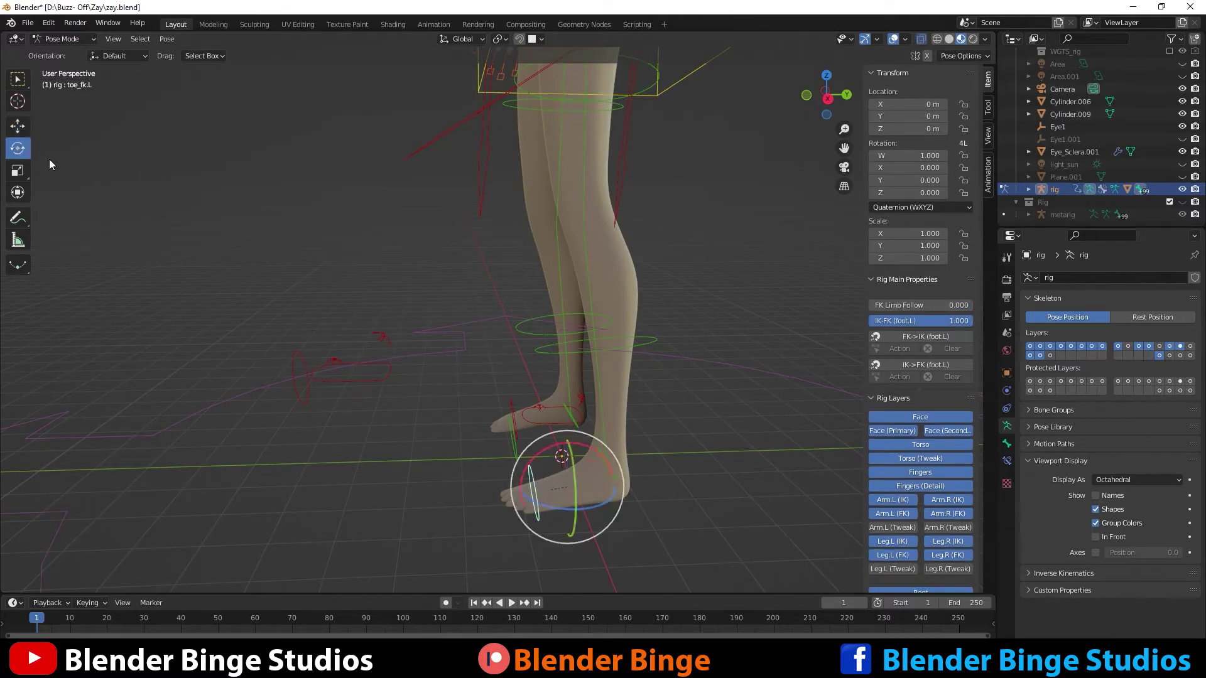
{"action": "left_click_drag", "start_coordinate": [538, 449], "coordinate": [546, 435]}
{"action": "left_click", "coordinate": [603, 397]}
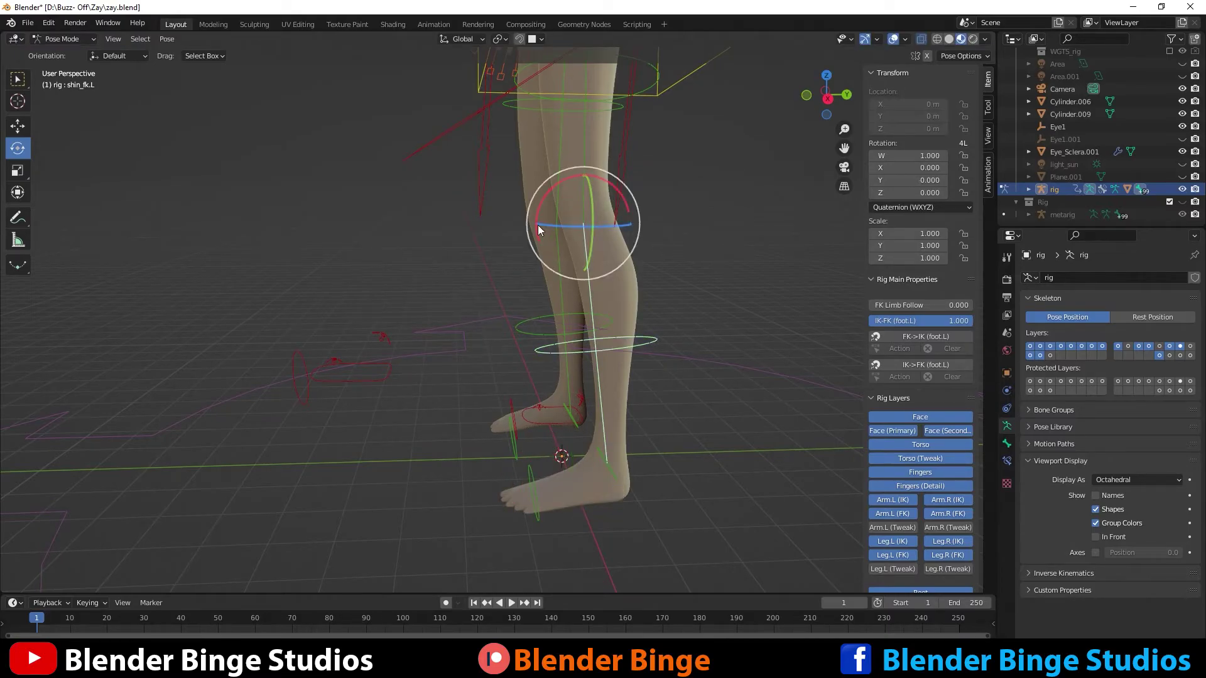
{"action": "left_click_drag", "start_coordinate": [537, 213], "coordinate": [549, 282]}
{"action": "left_click", "coordinate": [559, 158]}
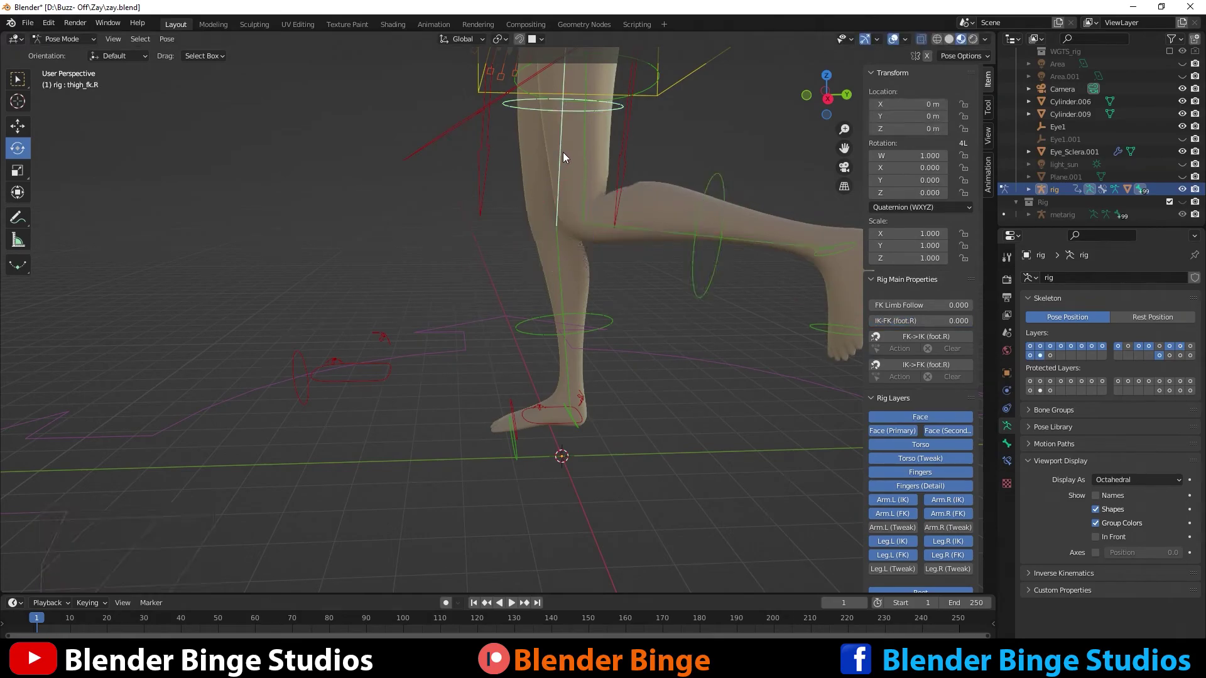
{"action": "middle_click_drag", "start_coordinate": [564, 157], "coordinate": [519, 274], "text": "shift"}
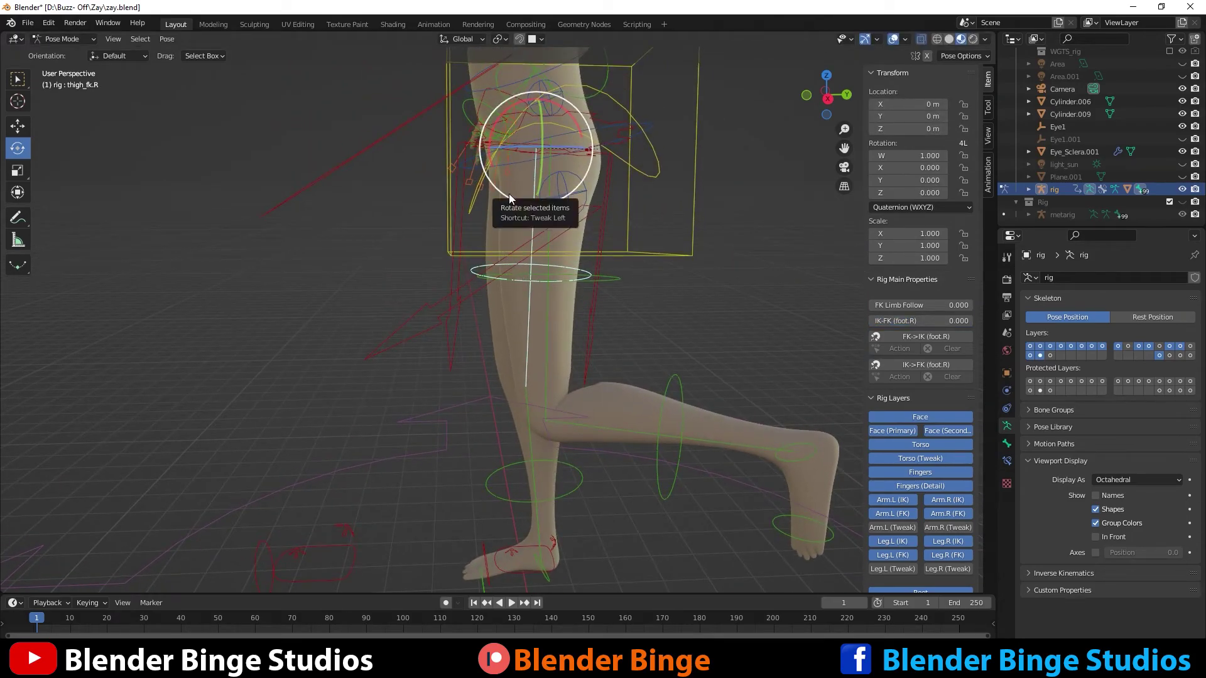
{"action": "left_click_drag", "start_coordinate": [506, 193], "coordinate": [460, 132]}
{"action": "key", "text": "ctrl+z"}
Rotate the left thigh FK control 83° about the view axis.
{"action": "left_click", "coordinate": [549, 346]}
{"action": "middle_click_drag", "start_coordinate": [460, 132], "coordinate": [420, 503]}
Move the right lip corner control (lips.R) about -0.11 m in X, 0.09 m in Y and 0.29 m in Z.
{"action": "scroll", "coordinate": [439, 353], "scroll_direction": "up", "scroll_amount": 1}
{"action": "scroll", "coordinate": [432, 318], "scroll_direction": "up", "scroll_amount": 4}
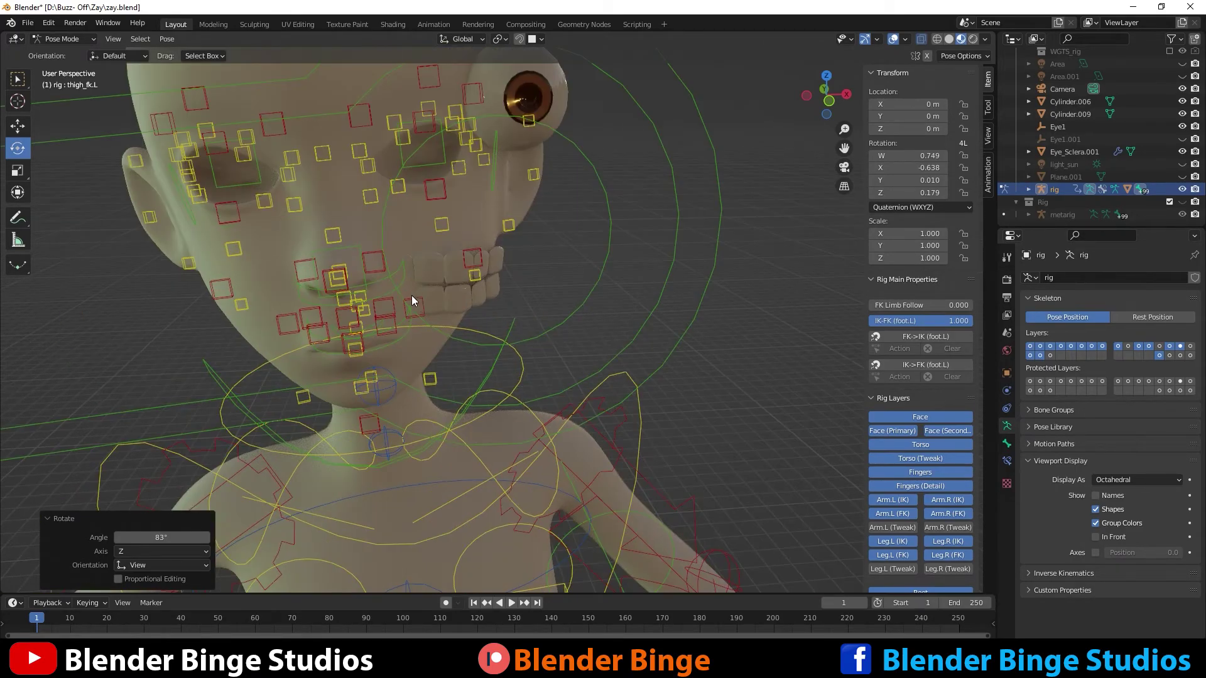
{"action": "middle_click_drag", "start_coordinate": [411, 305], "coordinate": [368, 266]}
{"action": "left_click", "coordinate": [353, 270]}
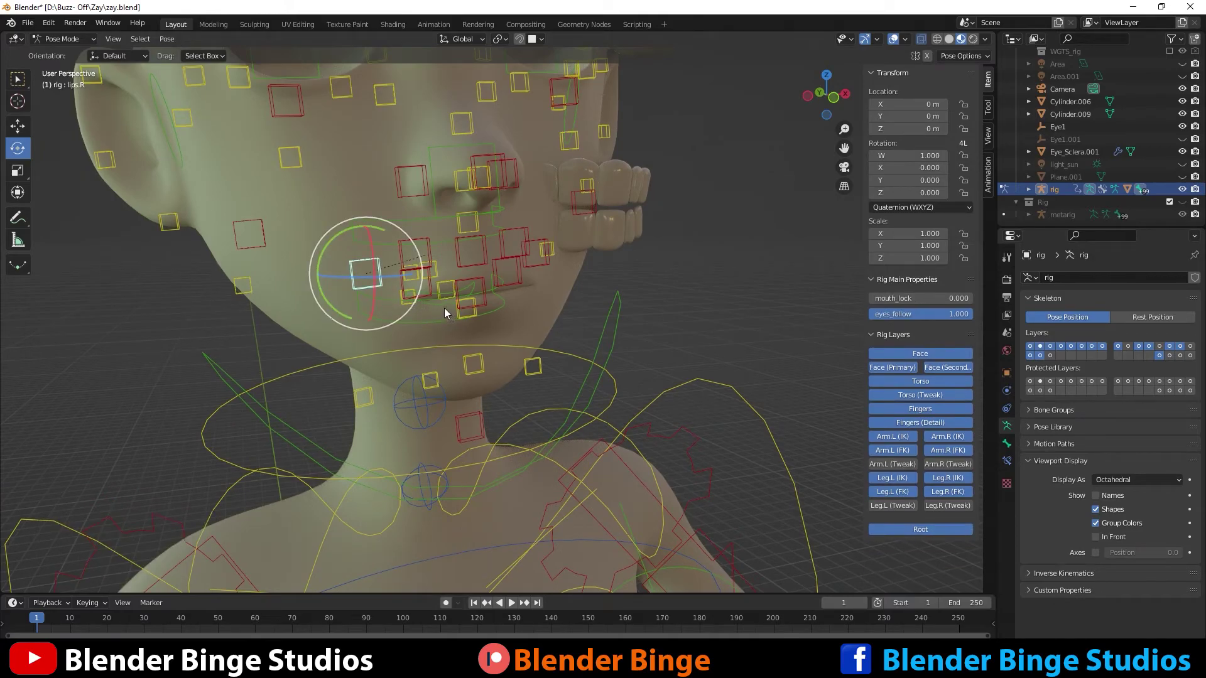
{"action": "key", "text": "g"}
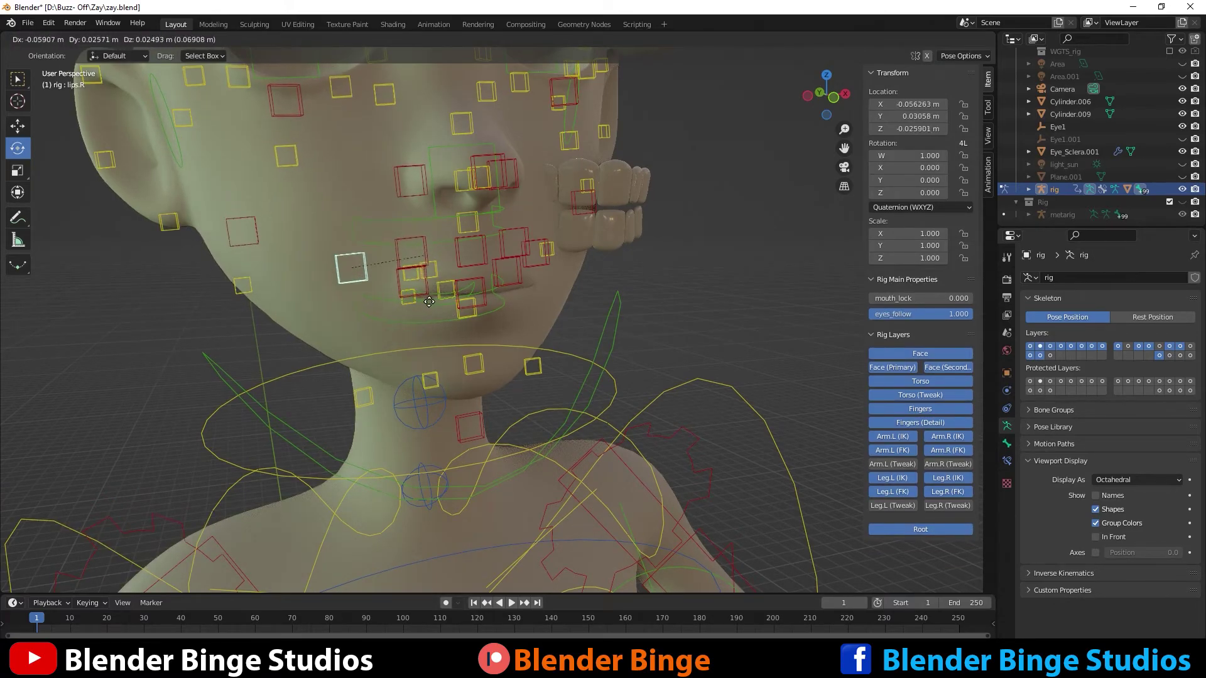
{"action": "left_click", "coordinate": [392, 223]}
Raise the left lip corner control (lips.L) to pull the mouth into a smile.
{"action": "middle_click_drag", "start_coordinate": [545, 277], "coordinate": [496, 254]}
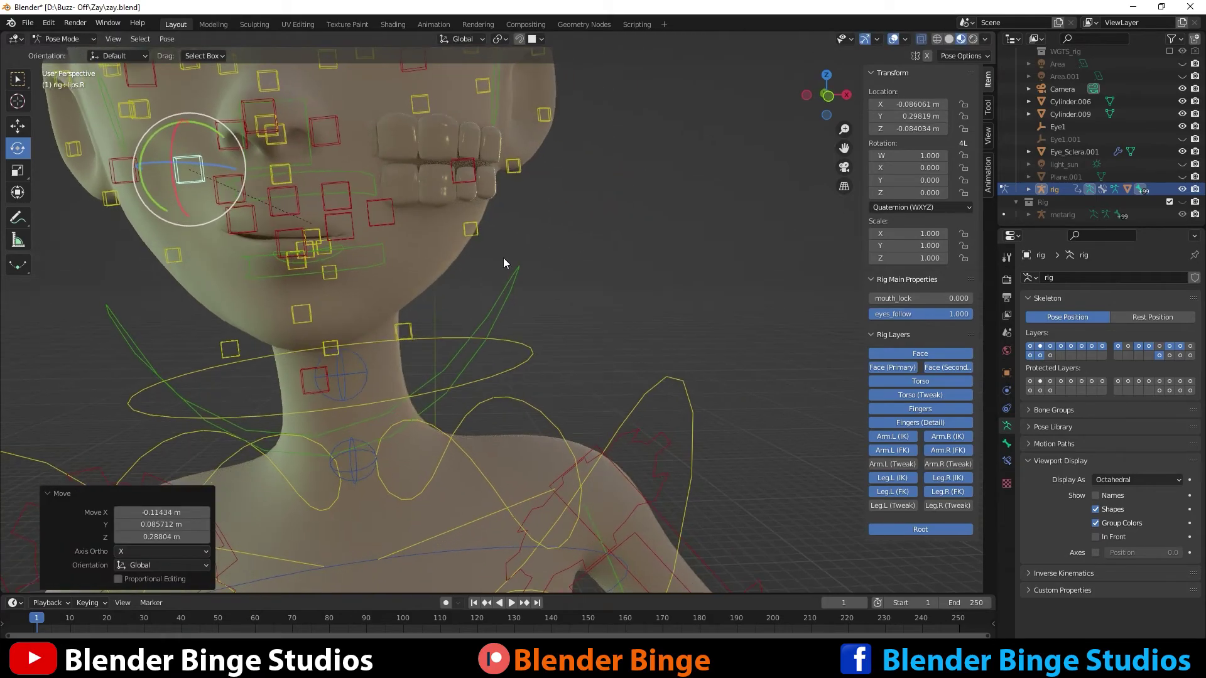
{"action": "left_click", "coordinate": [383, 215]}
{"action": "key", "text": "g"}
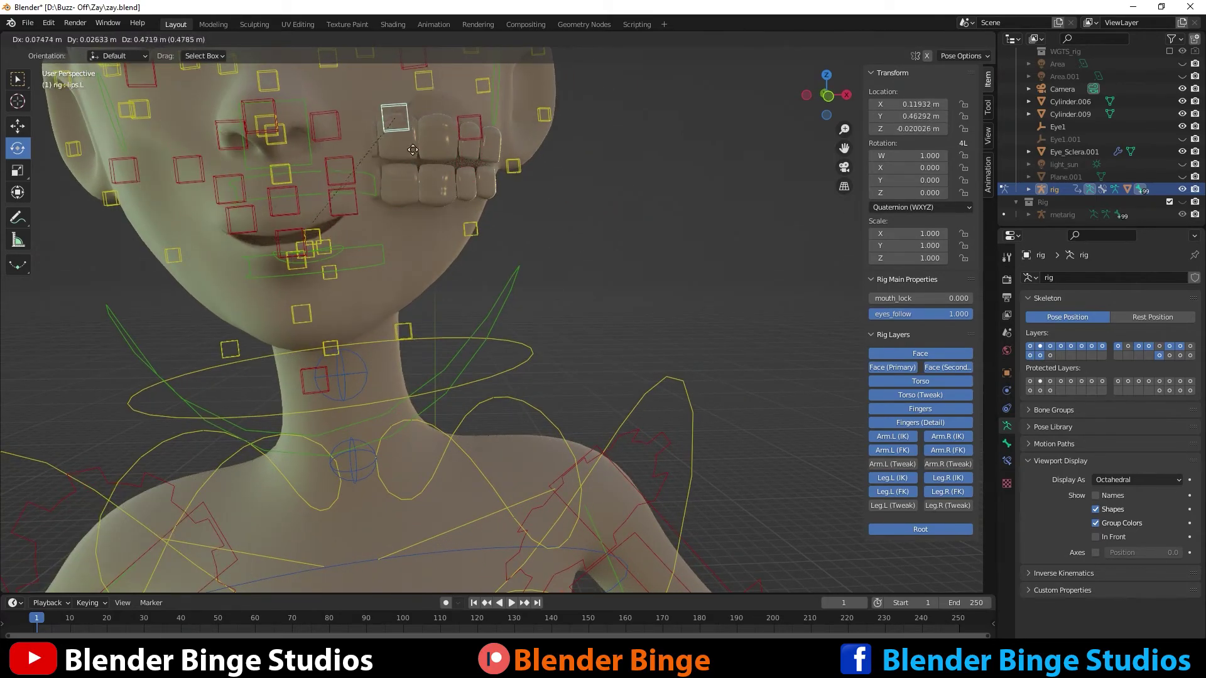
{"action": "left_click", "coordinate": [407, 103]}
Move the right cheek control (nose.R.001) about -0.063 m in X, 0.009 m in Y and 0.040 m in Z.
{"action": "middle_click_drag", "start_coordinate": [390, 156], "coordinate": [496, 333]}
{"action": "left_click", "coordinate": [508, 379]}
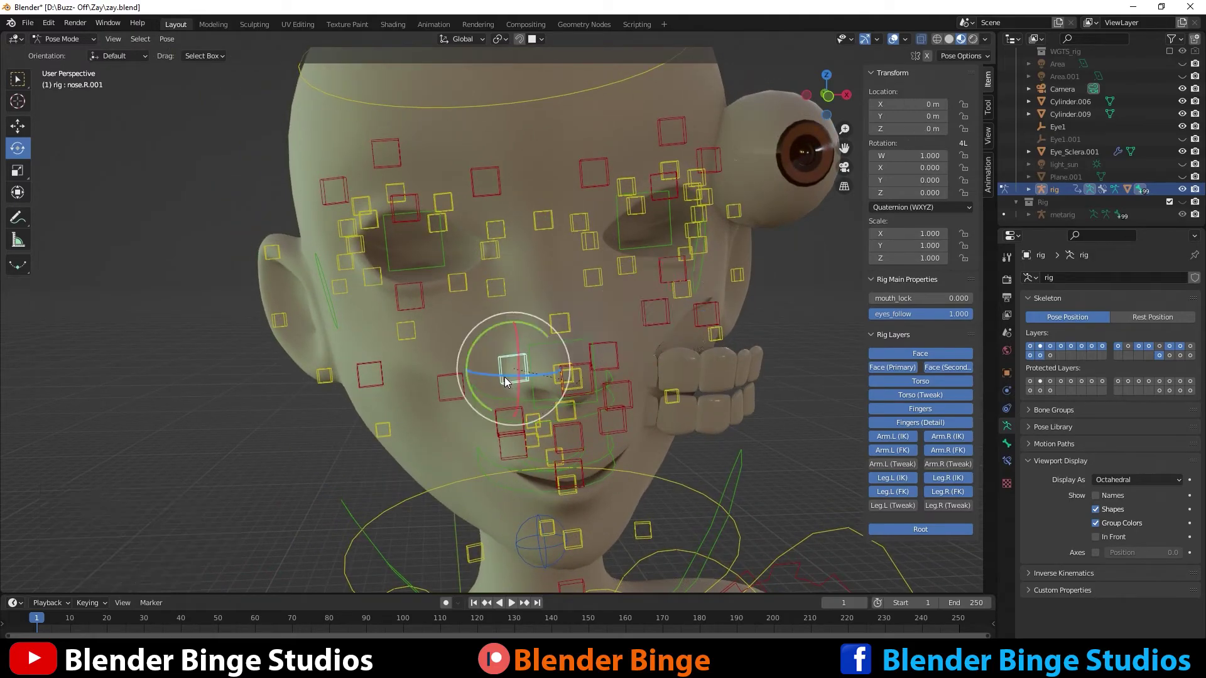
{"action": "key", "text": "g"}
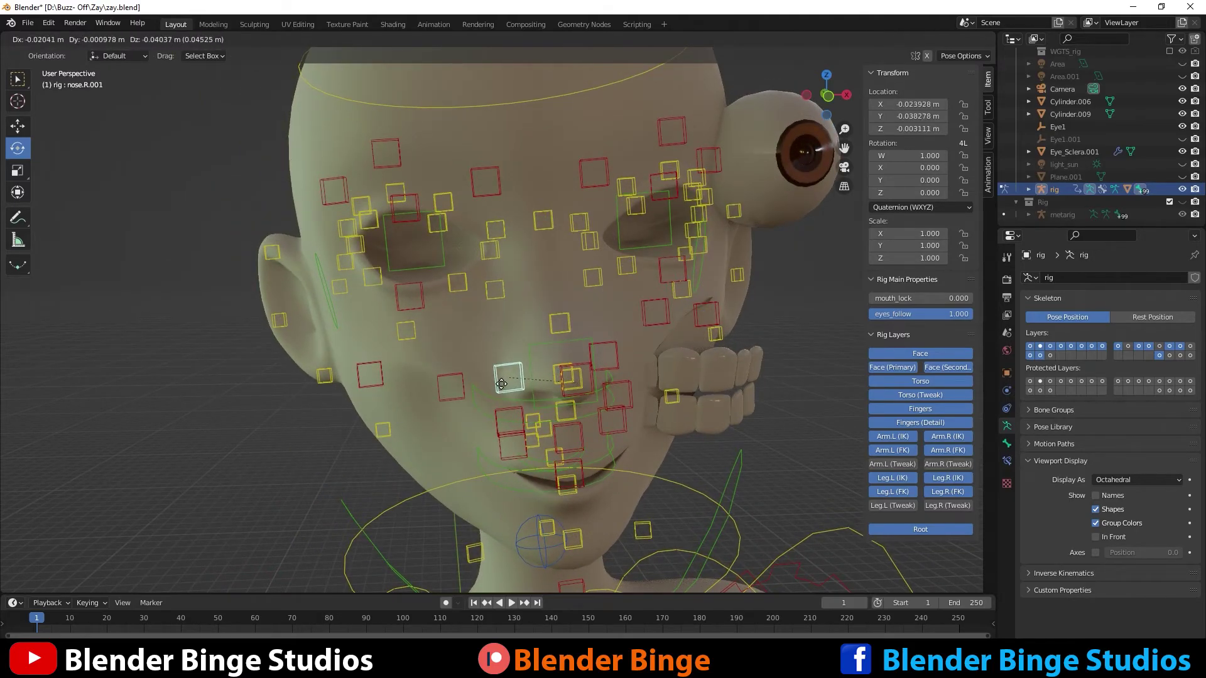
{"action": "left_click", "coordinate": [491, 357]}
Move the left cheek control (nose.L.001) about 0.043 m in X, 0.002 m in Y and 0.101 m in Z.
{"action": "middle_click_drag", "start_coordinate": [612, 399], "coordinate": [576, 361]}
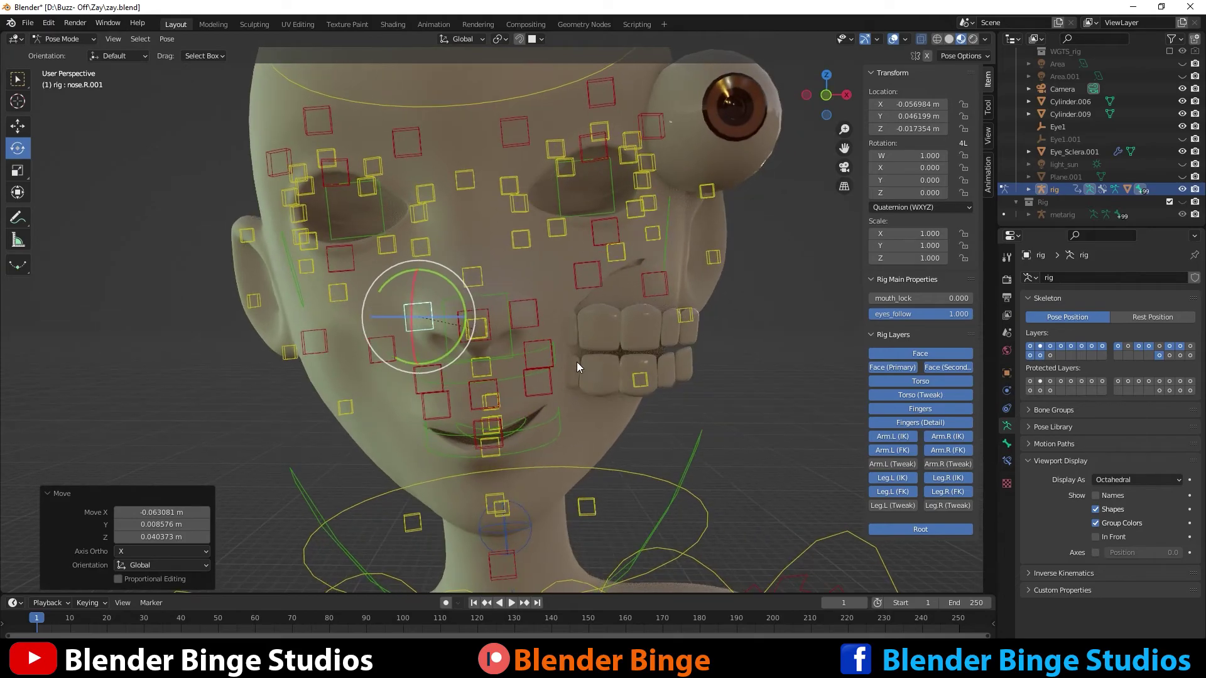
{"action": "left_click", "coordinate": [532, 319]}
{"action": "key", "text": "g"}
{"action": "left_click", "coordinate": [524, 232]}
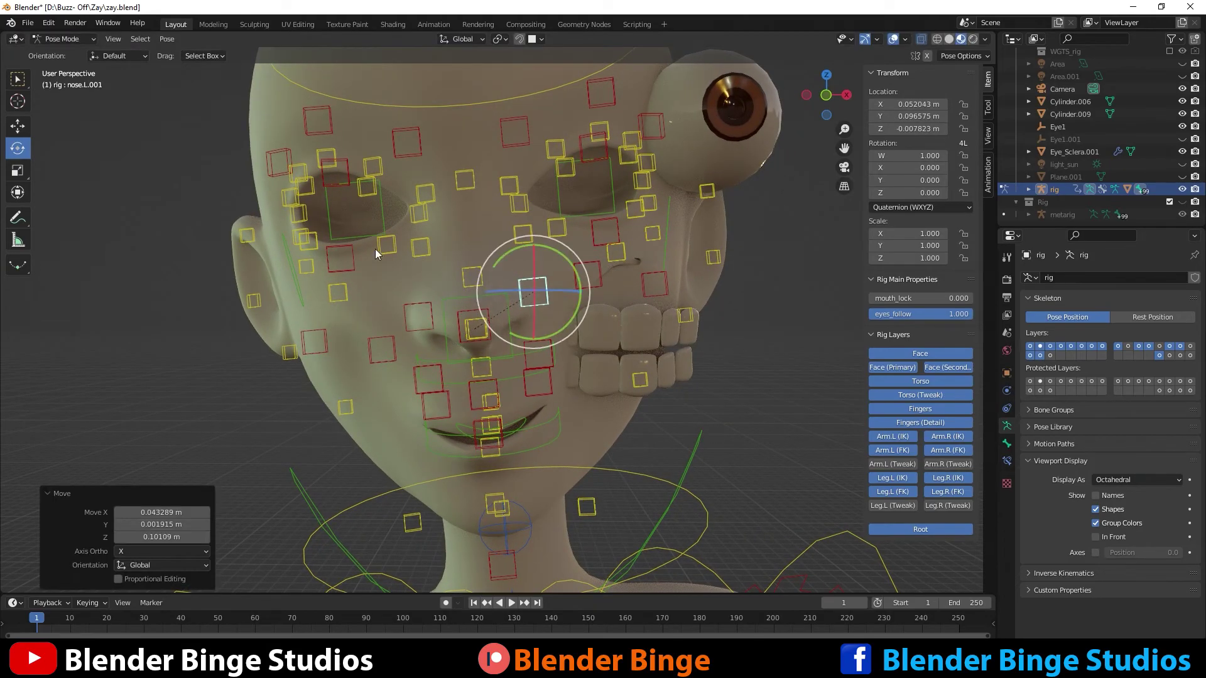
Raise the right lower eyelid control (lid.B.R.002) and try lowering the right upper eyelid control (lid.T.R.002).
{"action": "left_click", "coordinate": [342, 257]}
{"action": "key", "text": "g"}
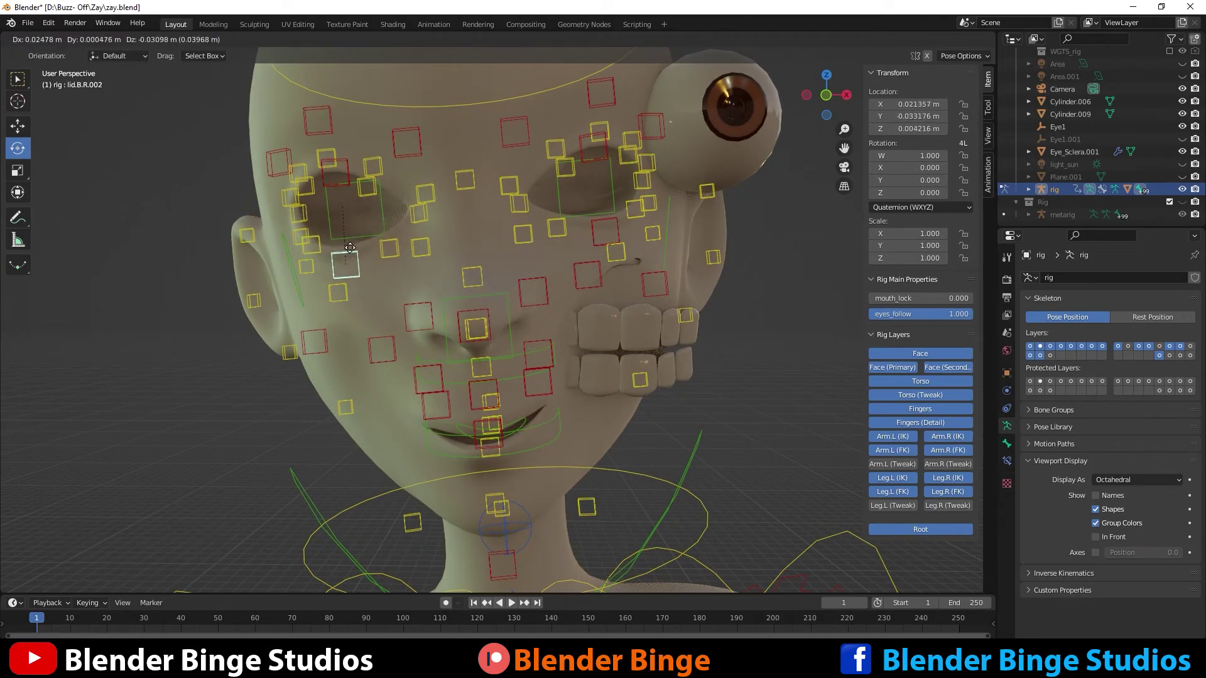
{"action": "left_click", "coordinate": [345, 214]}
{"action": "left_click", "coordinate": [345, 165]}
{"action": "key", "text": "g"}
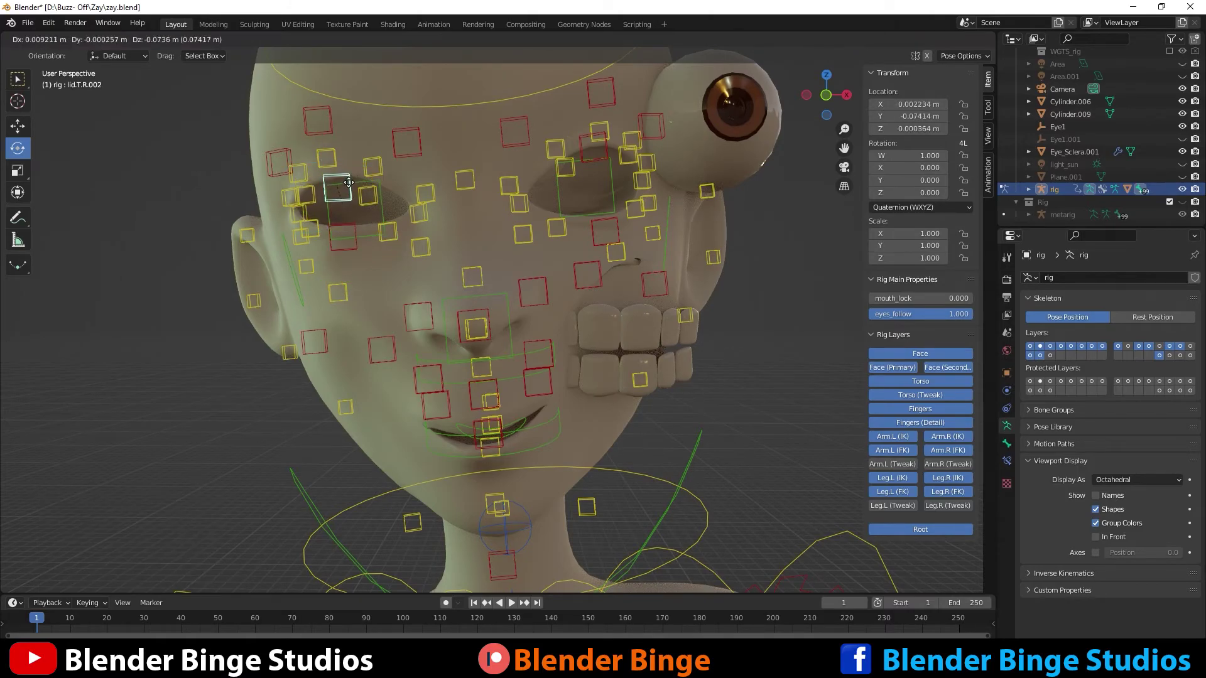
{"action": "key", "text": "Escape"}
{"action": "scroll", "coordinate": [580, 270], "scroll_direction": "down", "scroll_amount": 5}
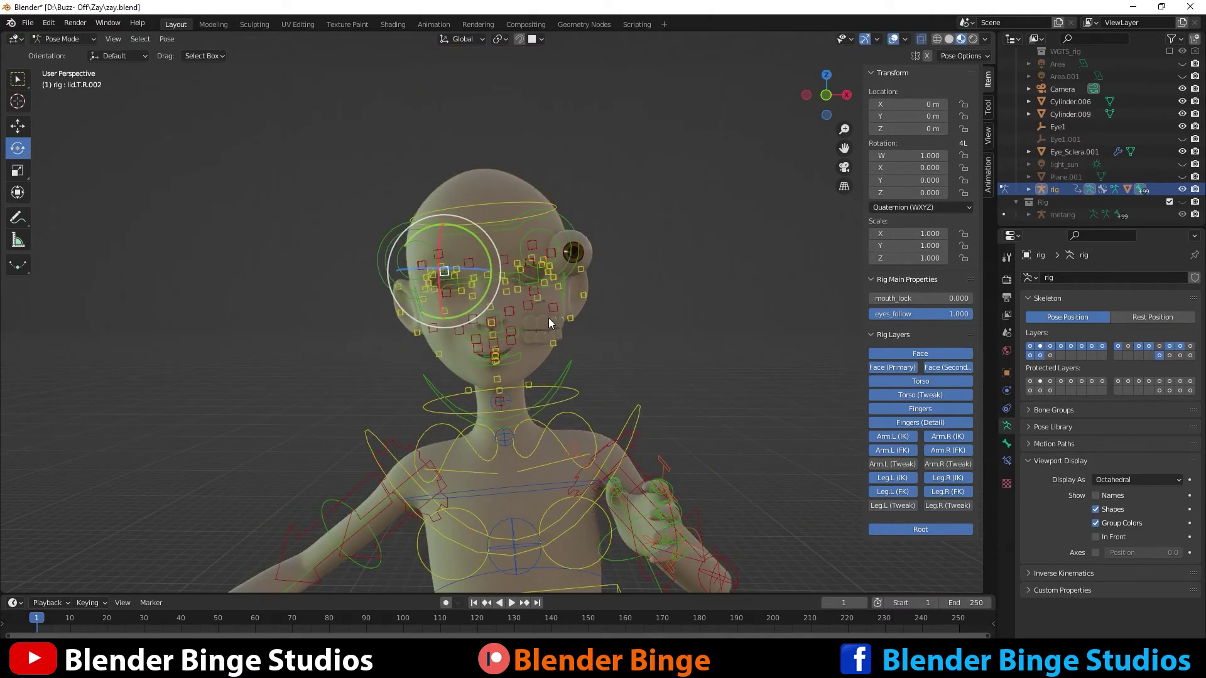
Try to rotate the head control and undo the change.
{"action": "left_click", "coordinate": [495, 205]}
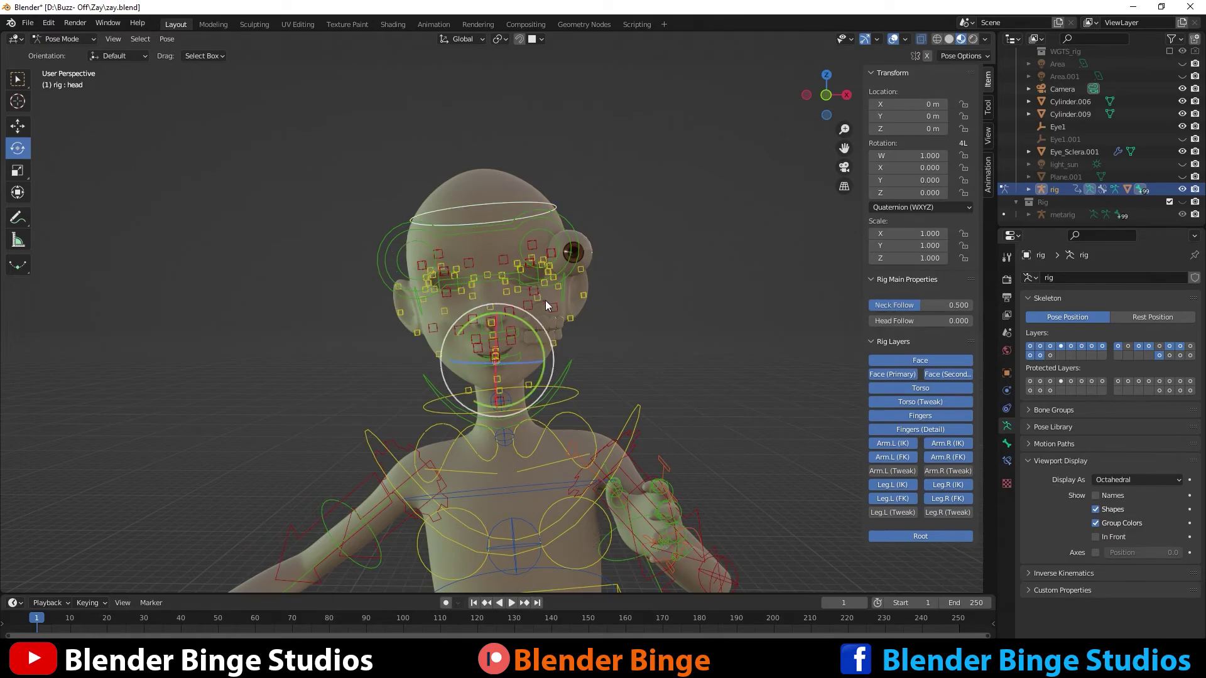
{"action": "middle_click_drag", "start_coordinate": [551, 309], "coordinate": [551, 265]}
{"action": "mouse_move", "coordinate": [533, 288]}
{"action": "left_mouse_down"}
{"action": "mouse_move", "coordinate": [506, 256]}
{"action": "mouse_move", "coordinate": [534, 298]}
{"action": "mouse_move", "coordinate": [523, 270]}
{"action": "left_mouse_up"}
{"action": "key", "text": "ctrl+z"}
Try to rotate the neck control to test how the head follows, and cancel the rotation.
{"action": "left_click", "coordinate": [551, 336]}
{"action": "left_click_drag", "start_coordinate": [513, 369], "coordinate": [585, 387]}
{"action": "key", "text": "r"}
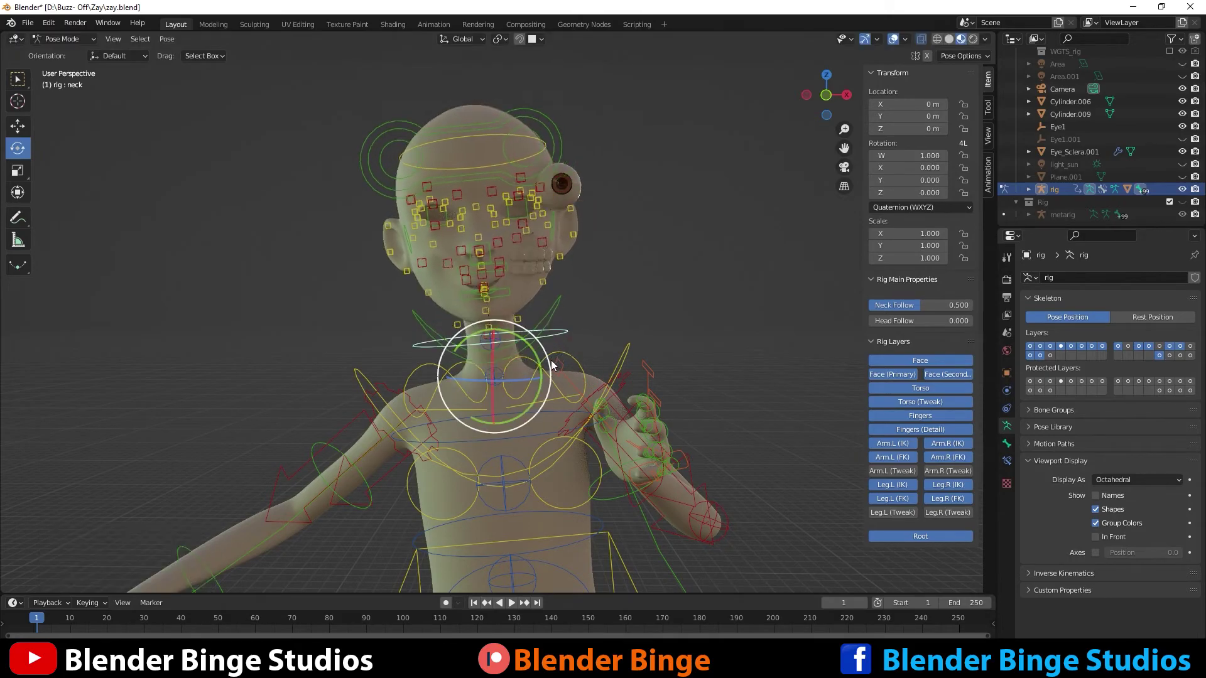
{"action": "key", "text": "Escape"}
Try a free trackball rotation of the head control and cancel it.
{"action": "left_click", "coordinate": [487, 172]}
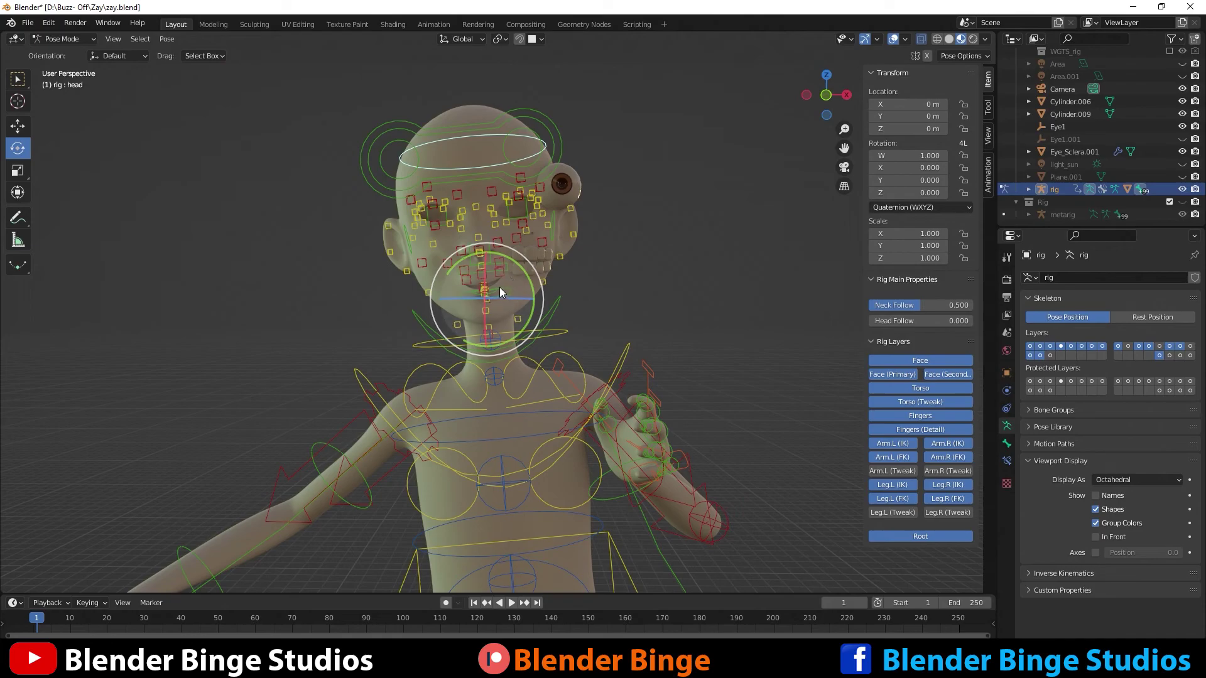
{"action": "key", "text": "r"}
{"action": "key", "text": "r"}
{"action": "key", "text": "Escape"}
Clear the location and rotation of all rig controls to reset the pose, and deselect everything.
{"action": "scroll", "coordinate": [549, 288], "scroll_direction": "down", "scroll_amount": 6}
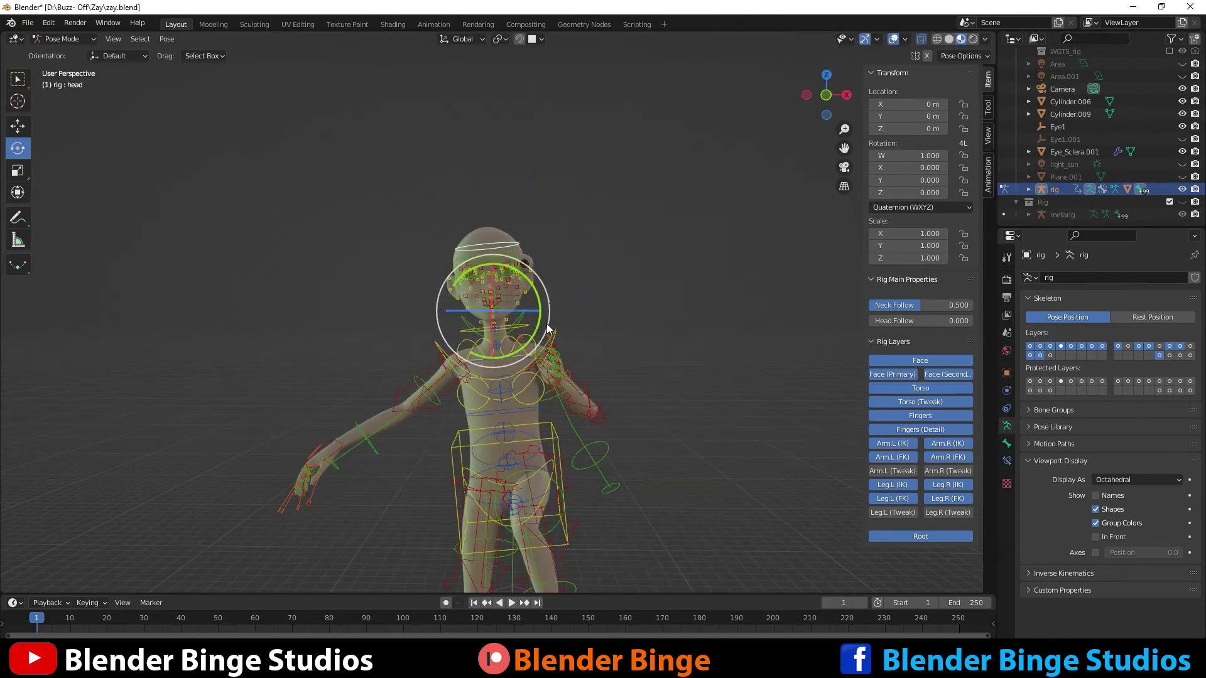
{"action": "scroll", "coordinate": [548, 337], "scroll_direction": "down", "scroll_amount": 2}
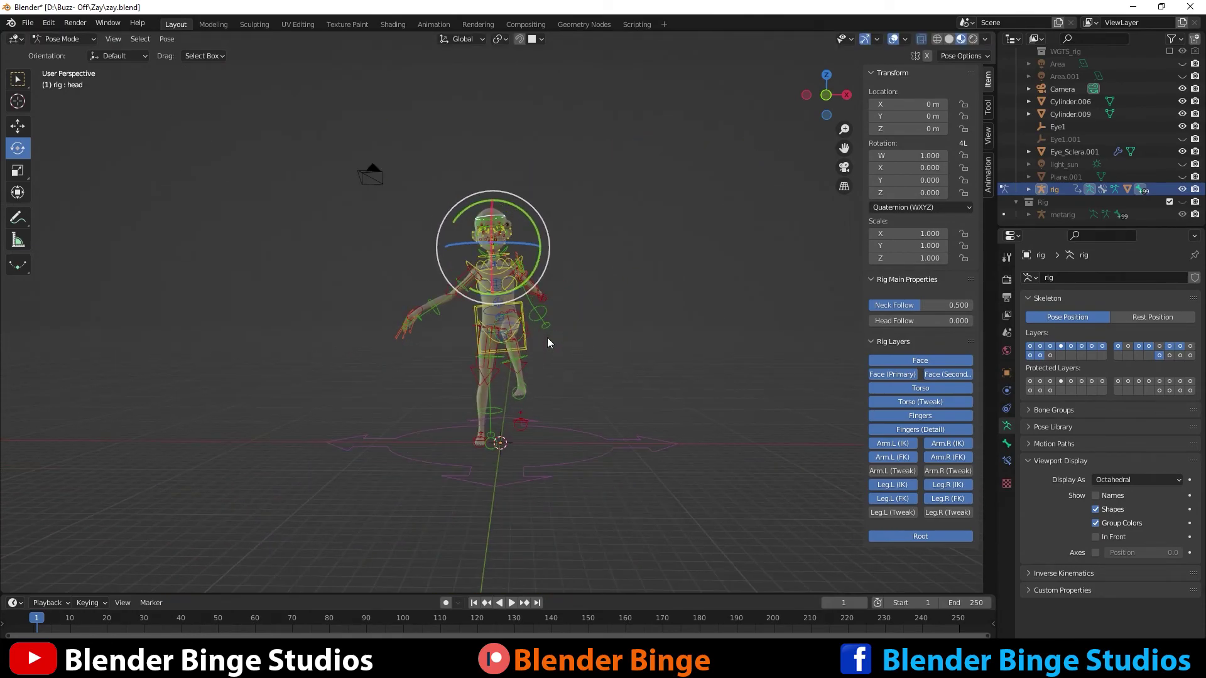
{"action": "key", "text": "a"}
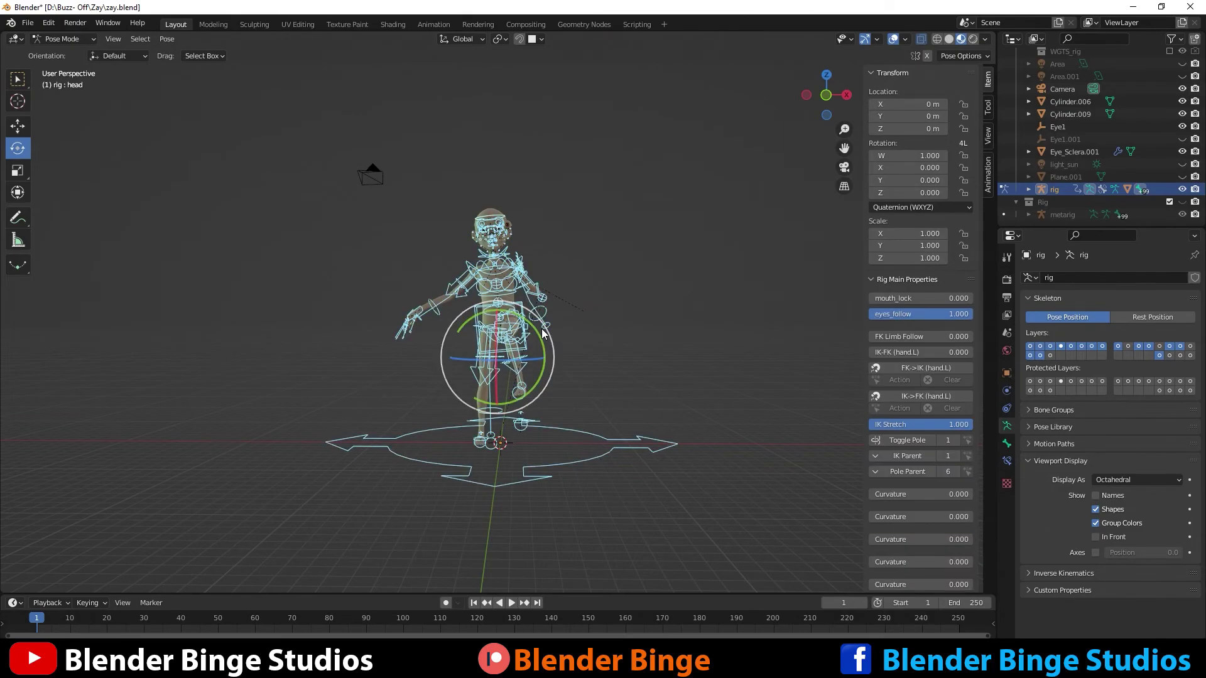
{"action": "scroll", "coordinate": [541, 333], "scroll_direction": "up", "scroll_amount": 3}
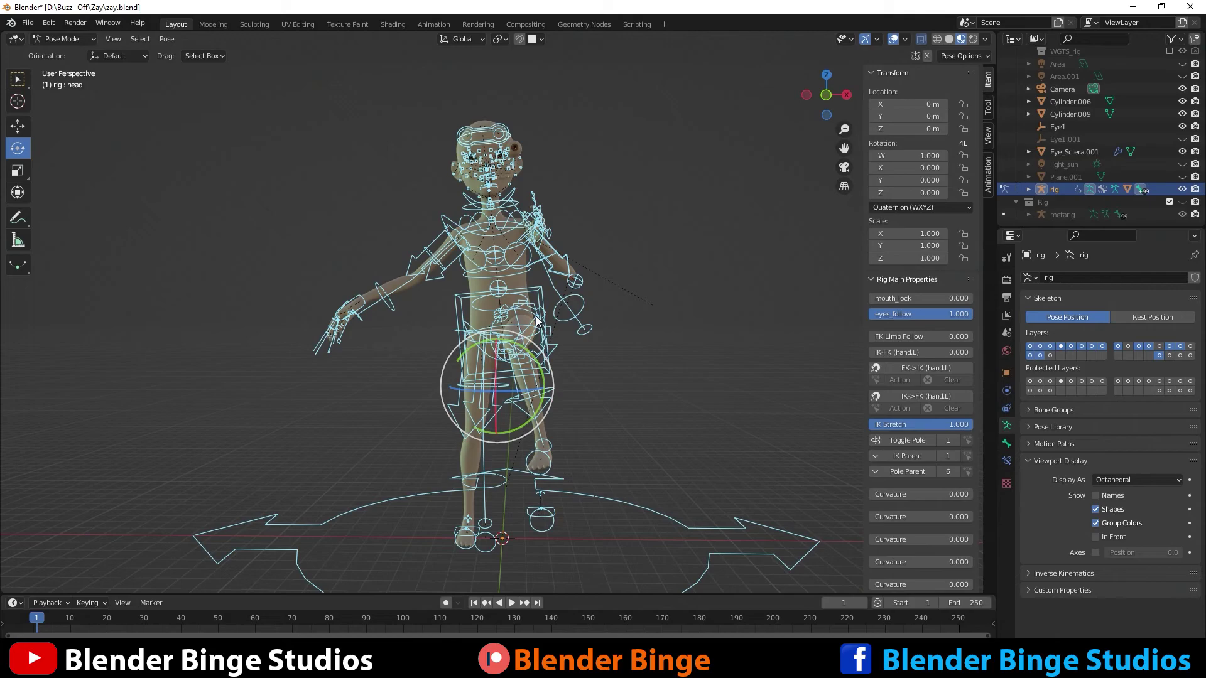
{"action": "key", "text": "alt+g"}
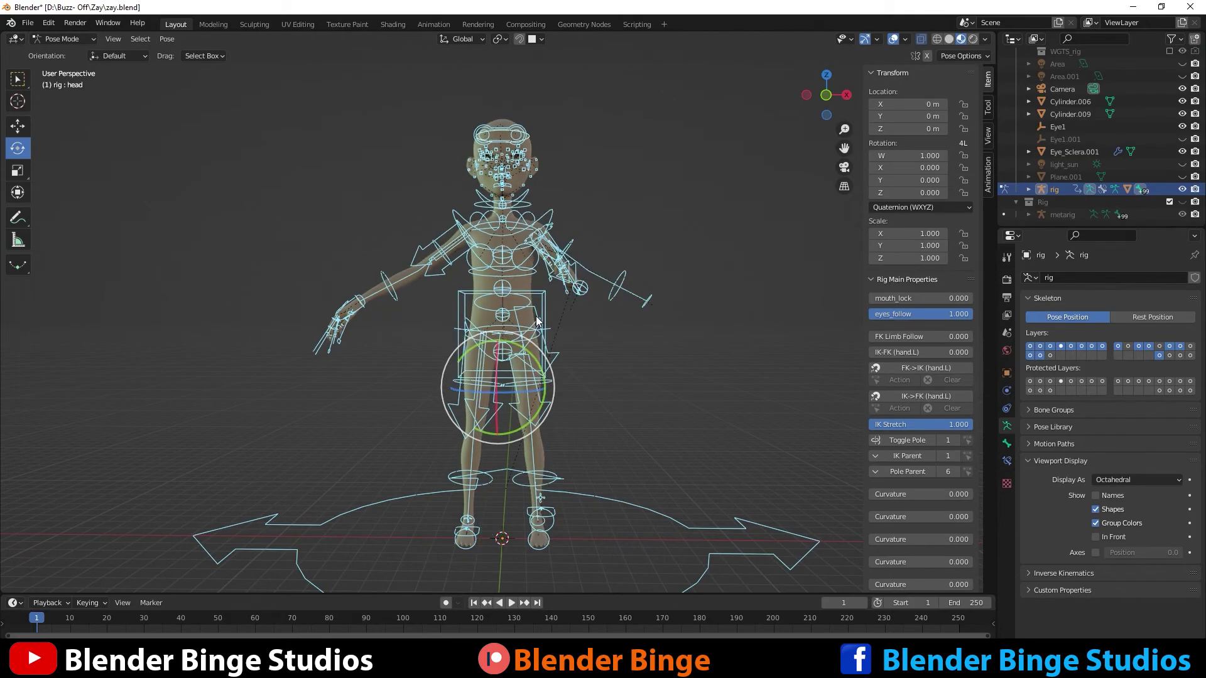
{"action": "key", "text": "alt+r"}
{"action": "scroll", "coordinate": [532, 318], "scroll_direction": "down", "scroll_amount": 3}
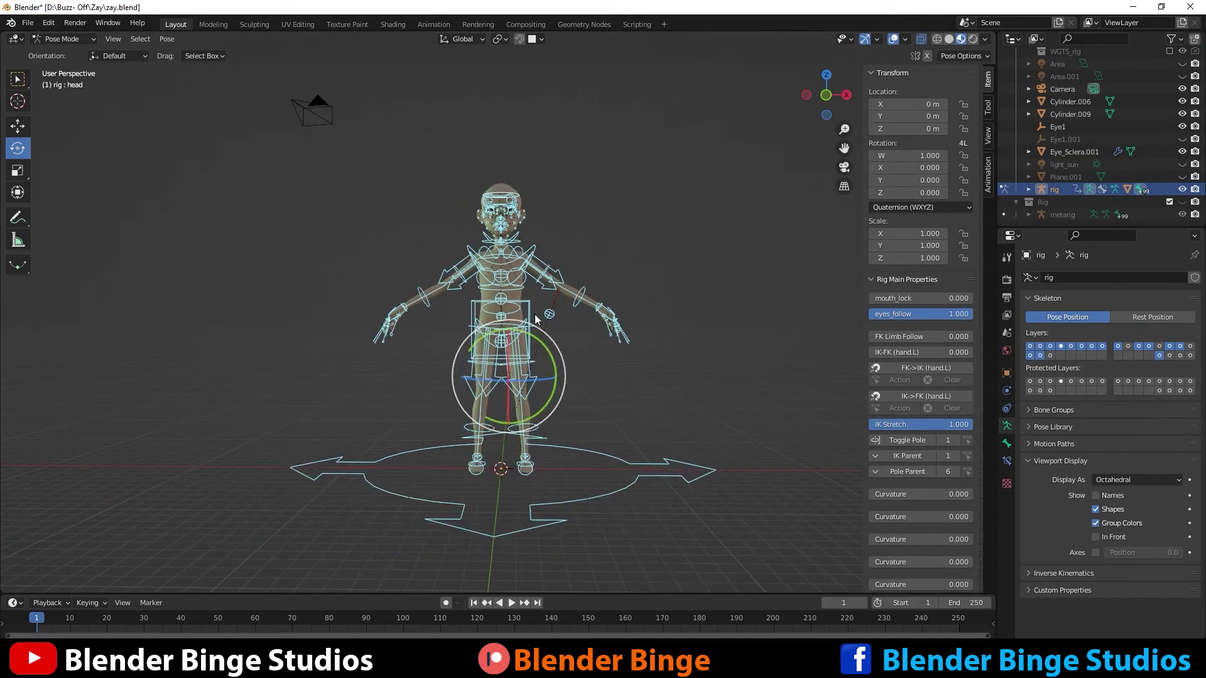
{"action": "left_click", "coordinate": [574, 228]}
{"action": "scroll", "coordinate": [538, 317], "scroll_direction": "up", "scroll_amount": 4}
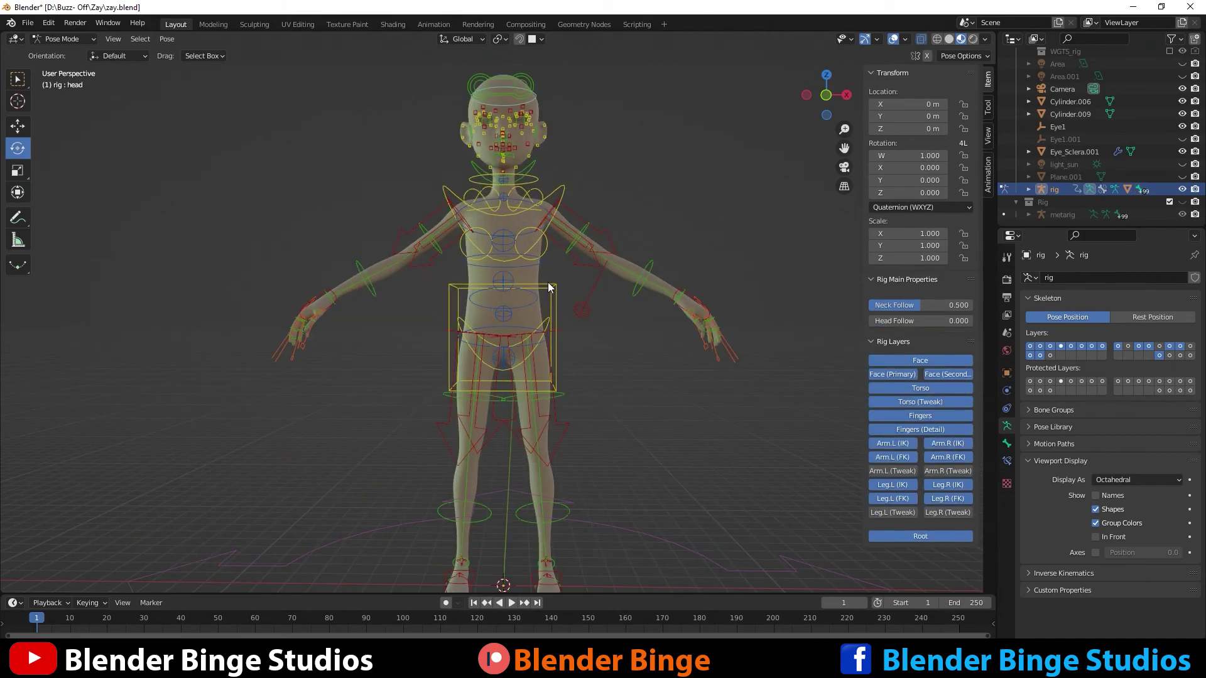
{"action": "middle_click_drag", "start_coordinate": [545, 231], "coordinate": [551, 257]}
{"action": "middle_click_drag", "start_coordinate": [548, 369], "coordinate": [481, 247]}
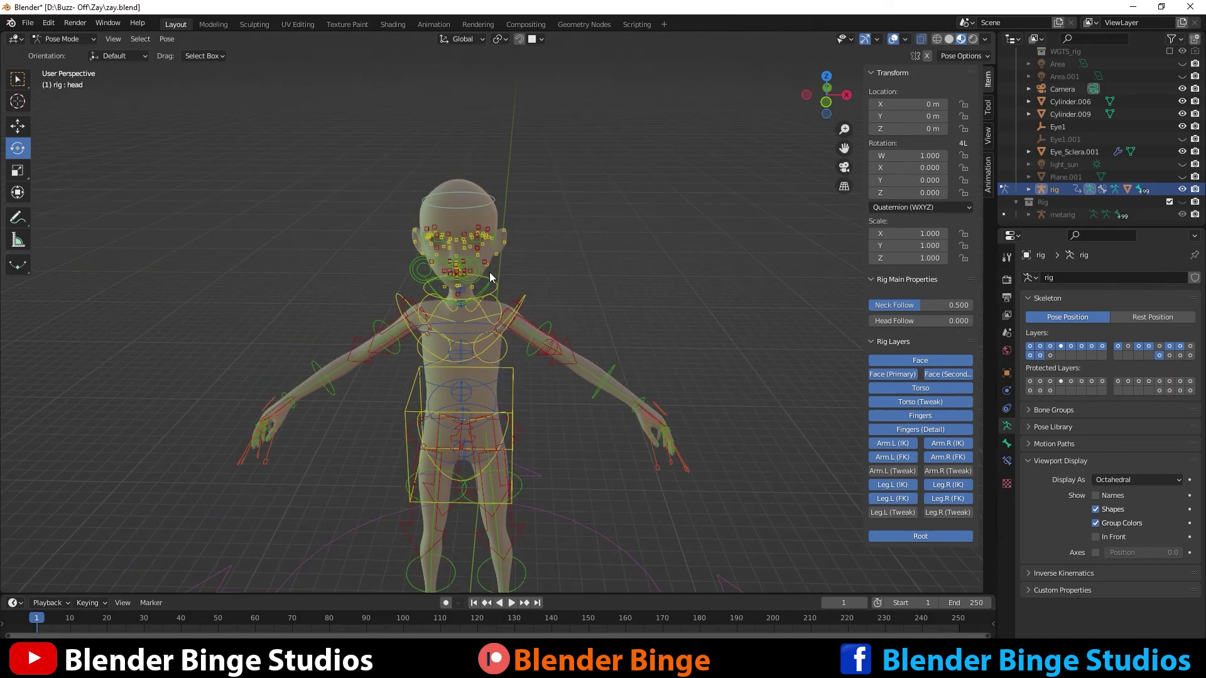
{"action": "scroll", "coordinate": [491, 277], "scroll_direction": "up", "scroll_amount": 2}
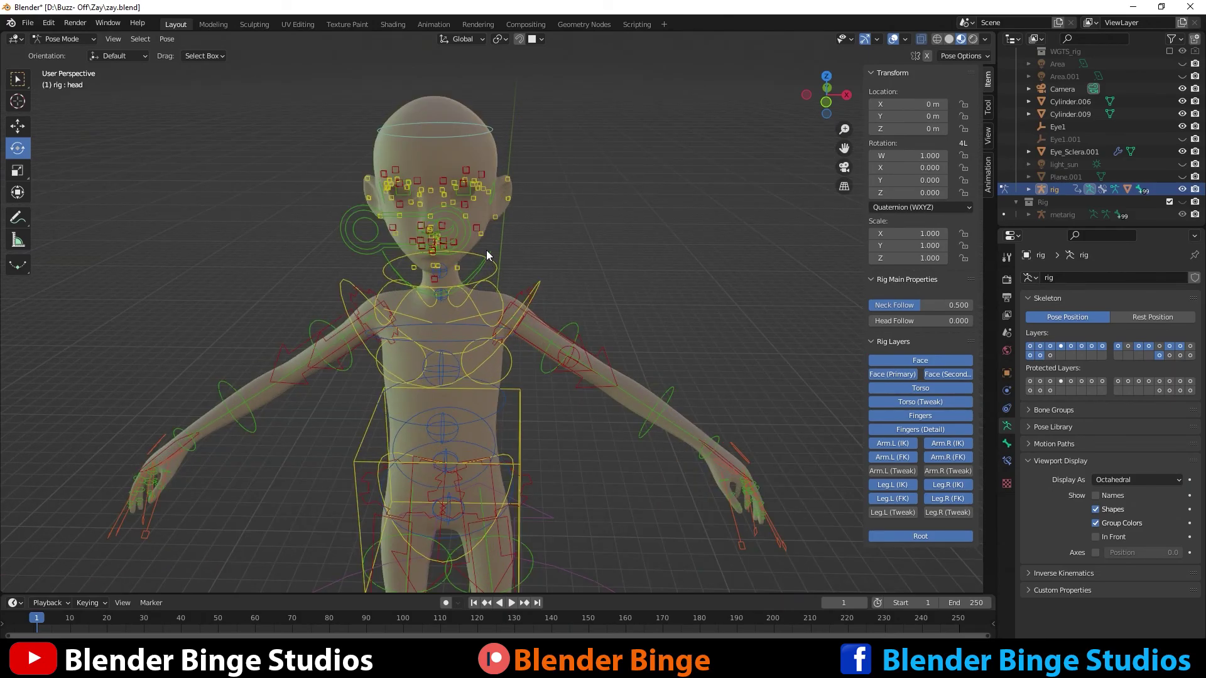